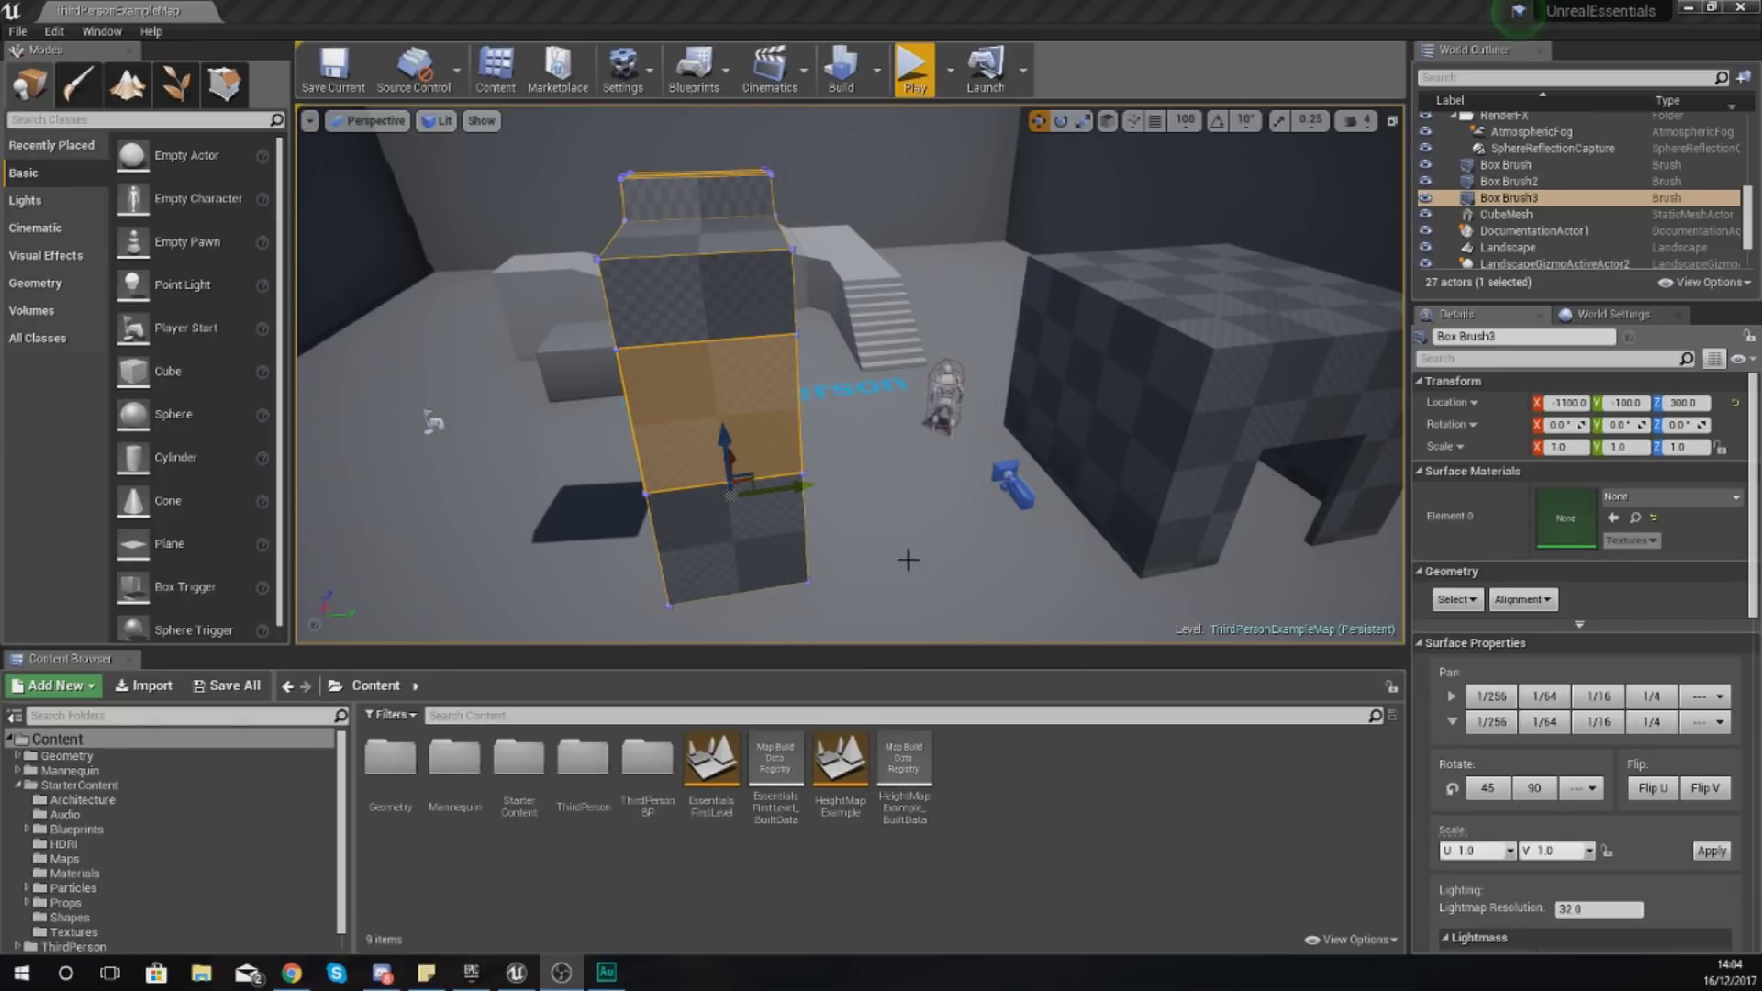
Step: Orbit the Perspective view to see the box-brush tower and arched block from the side
{"action": "mouse_move", "coordinate": [909, 554]}
{"action": "right_mouse_down"}
{"action": "mouse_move", "coordinate": [972, 560]}
{"action": "mouse_move", "coordinate": [927, 554]}
{"action": "right_mouse_up"}
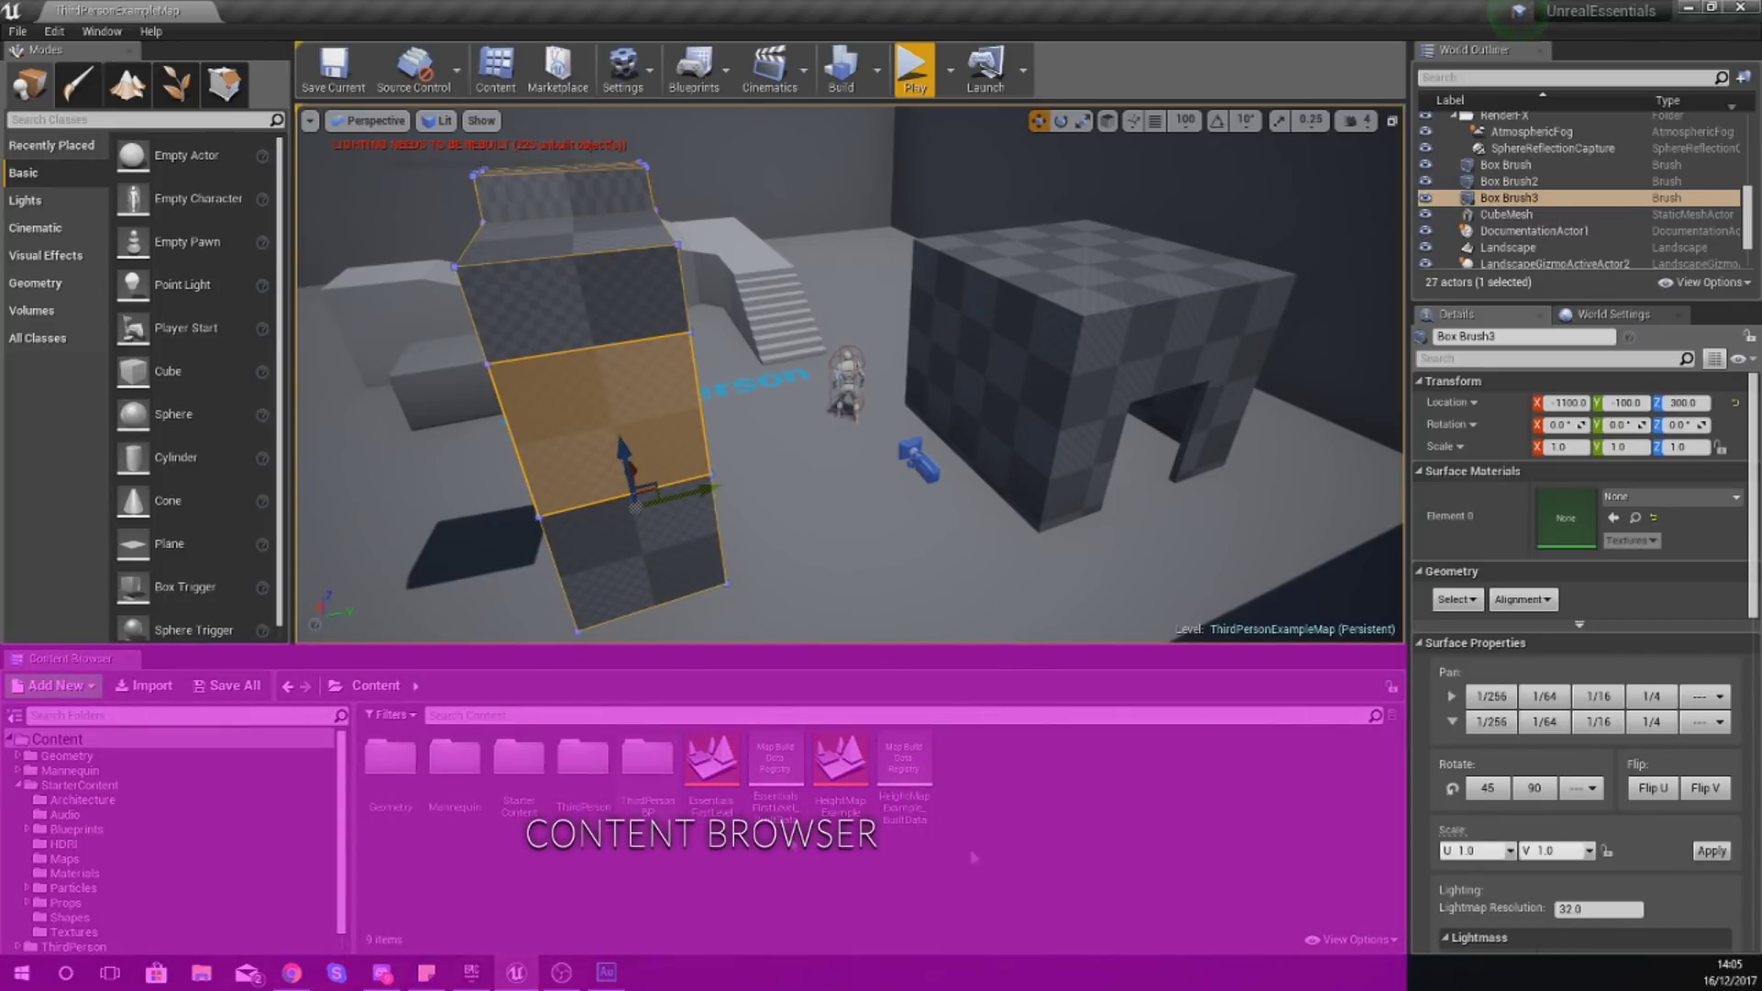
Step: Hide and reshow the folder tree, select the Content root, and collapse StarterContent
{"action": "left_click", "coordinate": [73, 739]}
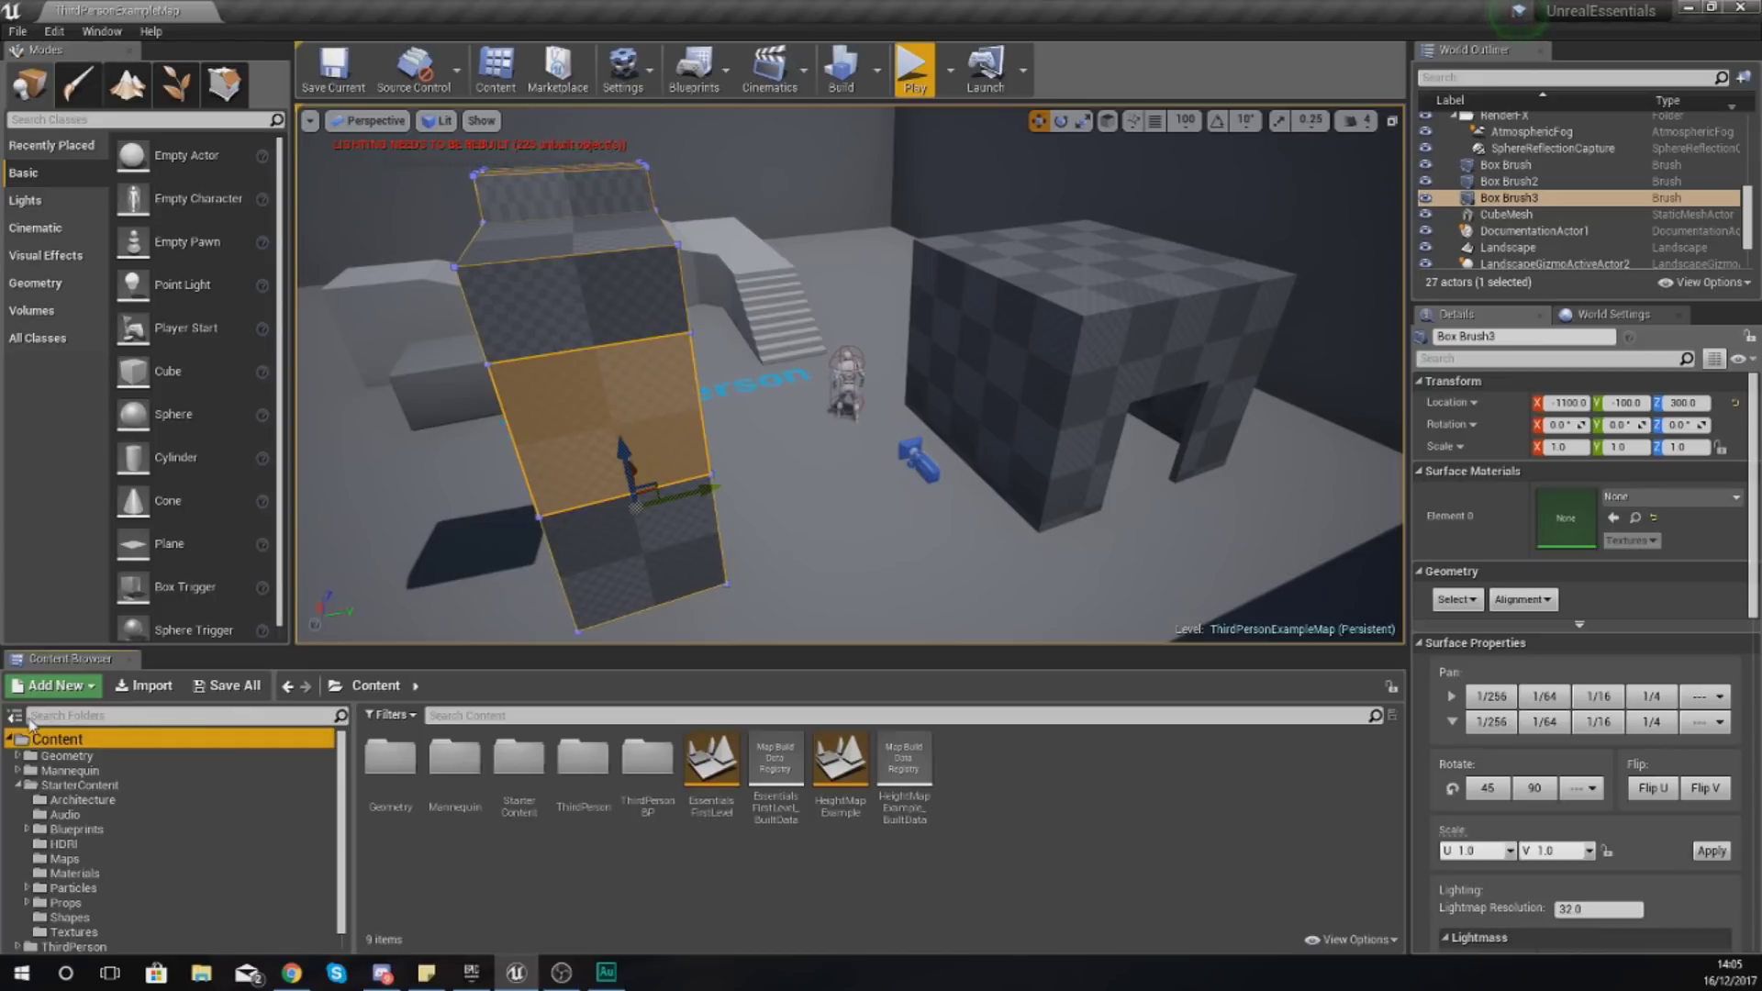
{"action": "left_click", "coordinate": [16, 716]}
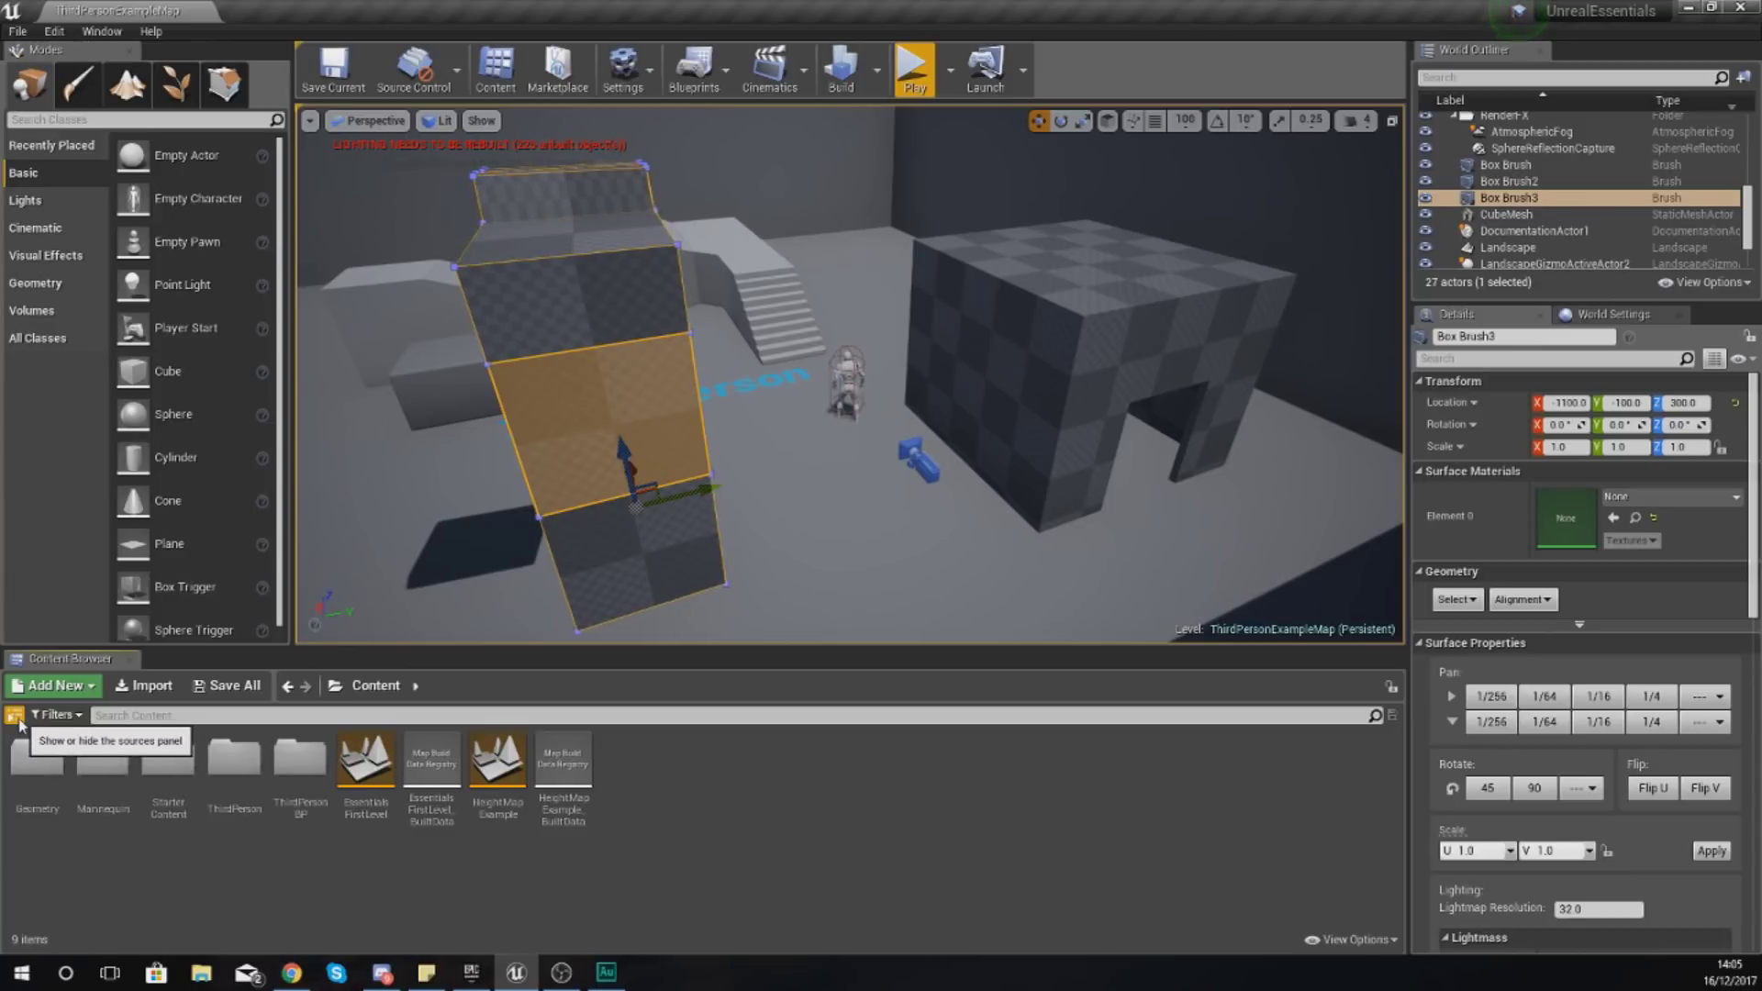
{"action": "left_click", "coordinate": [16, 715]}
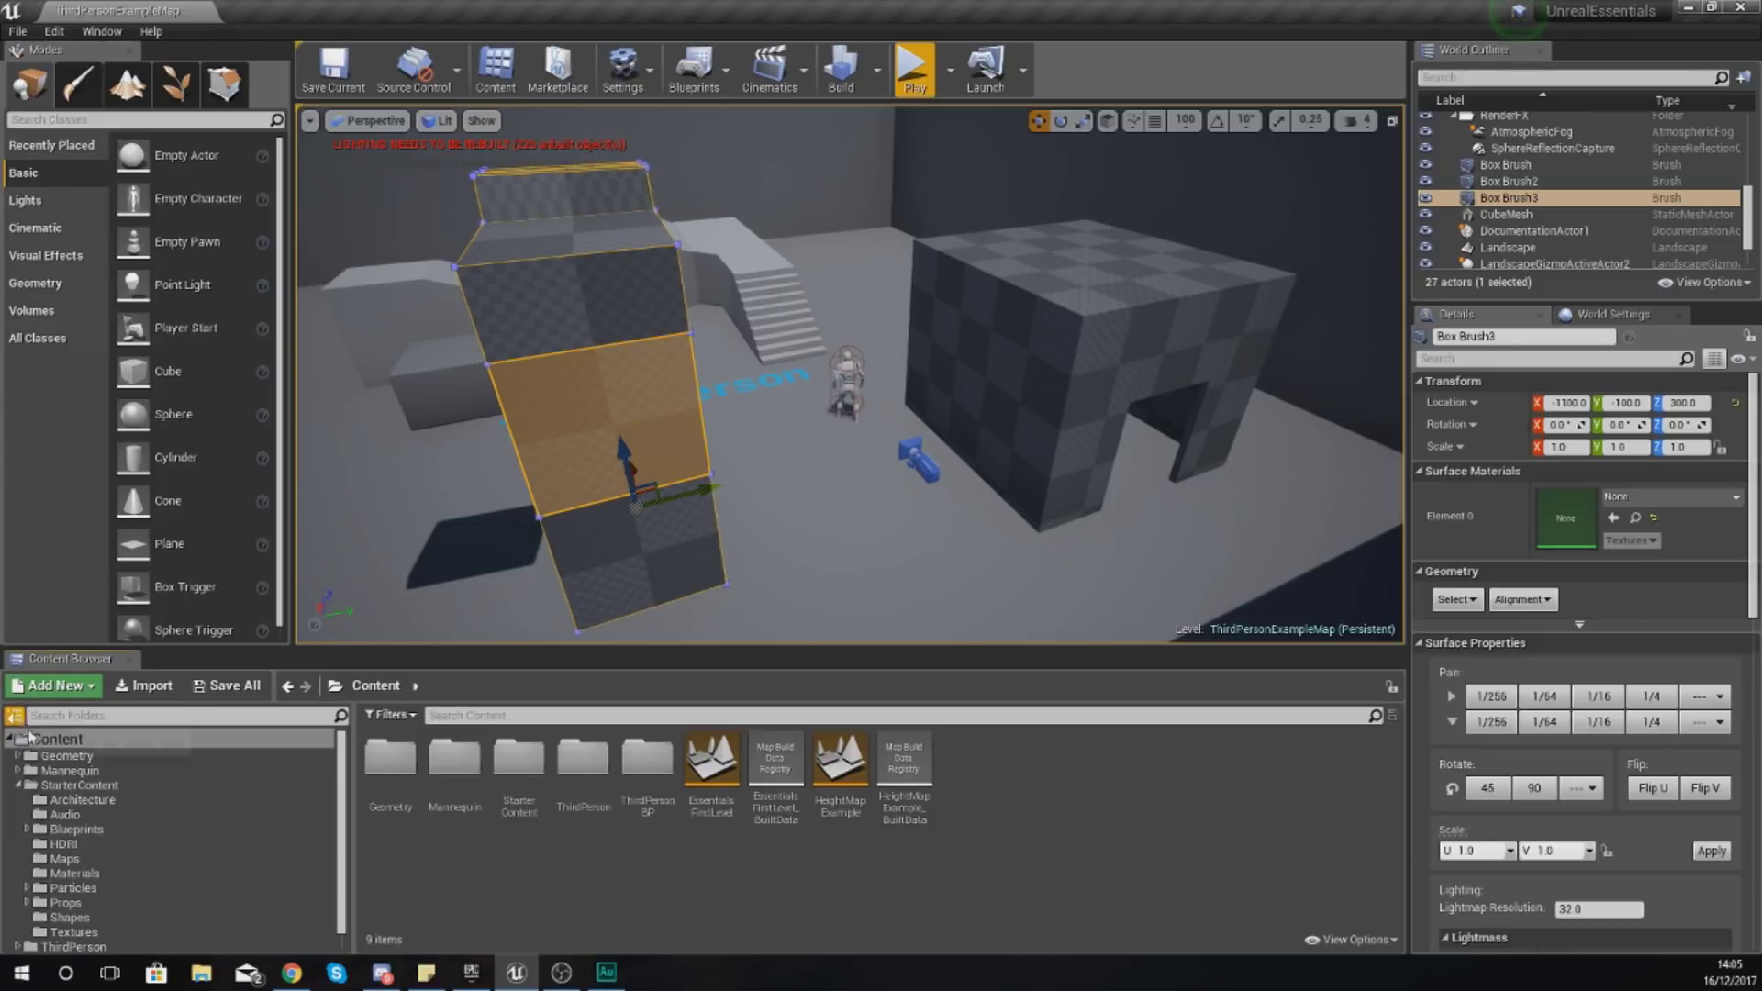
{"action": "left_click", "coordinate": [57, 738]}
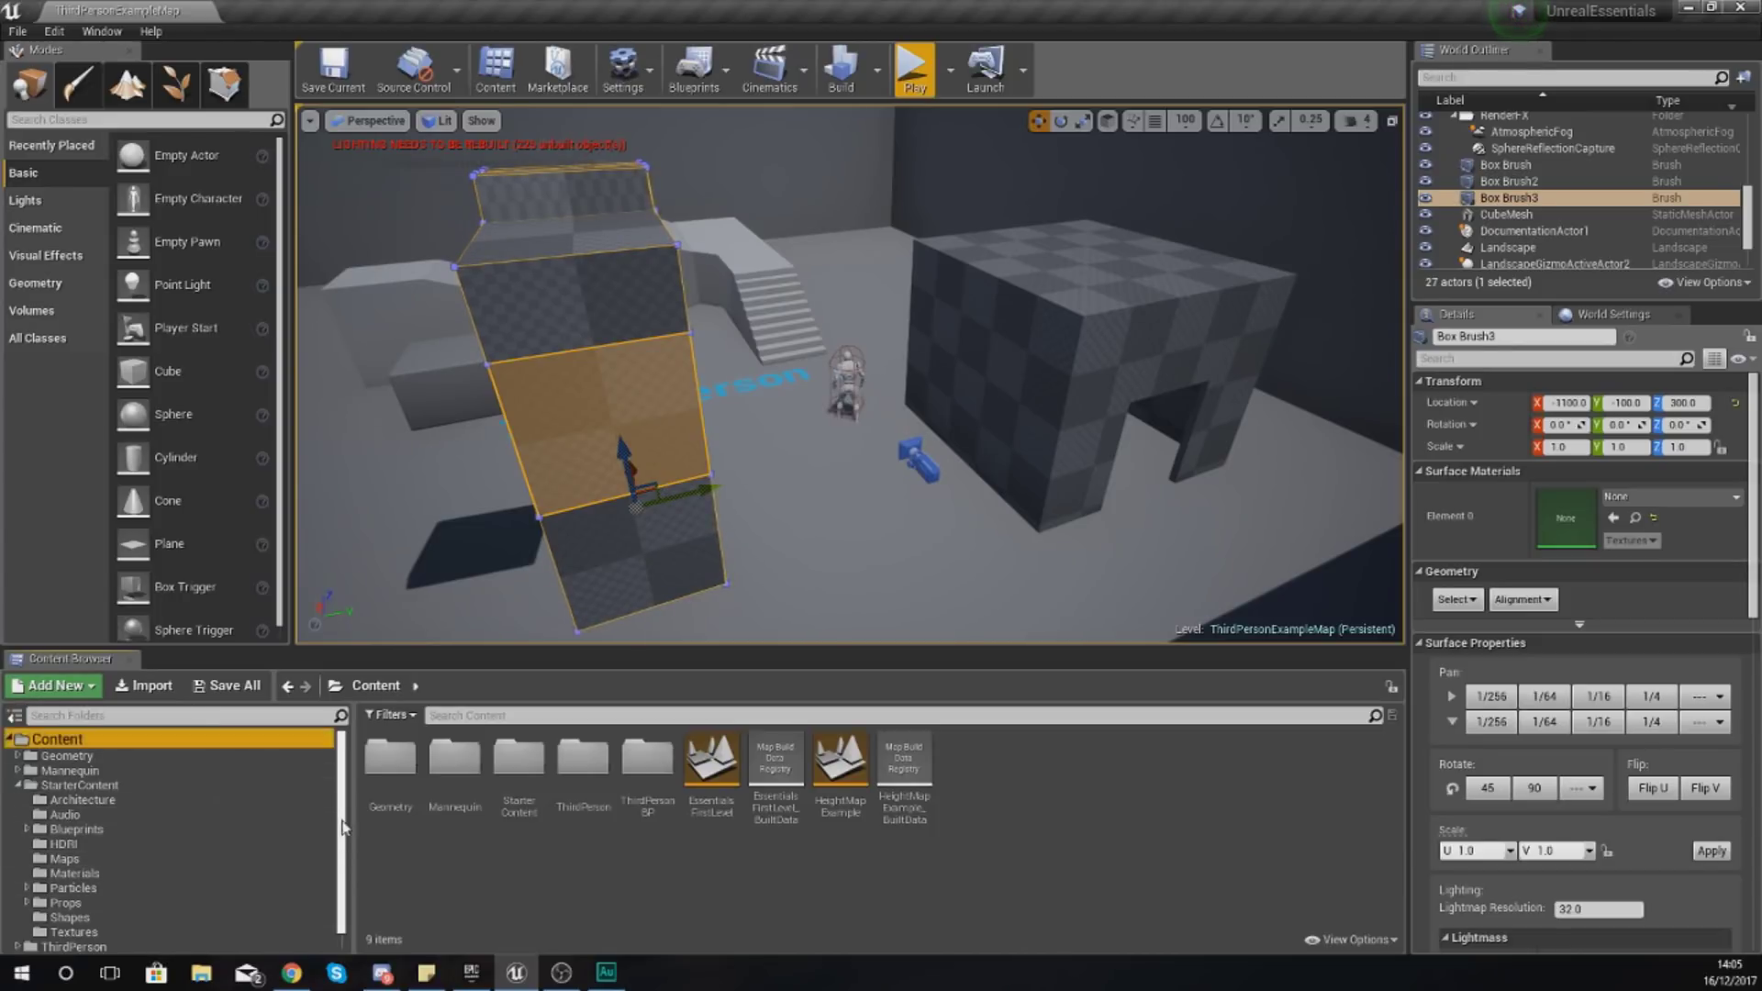
{"action": "left_click", "coordinate": [19, 786]}
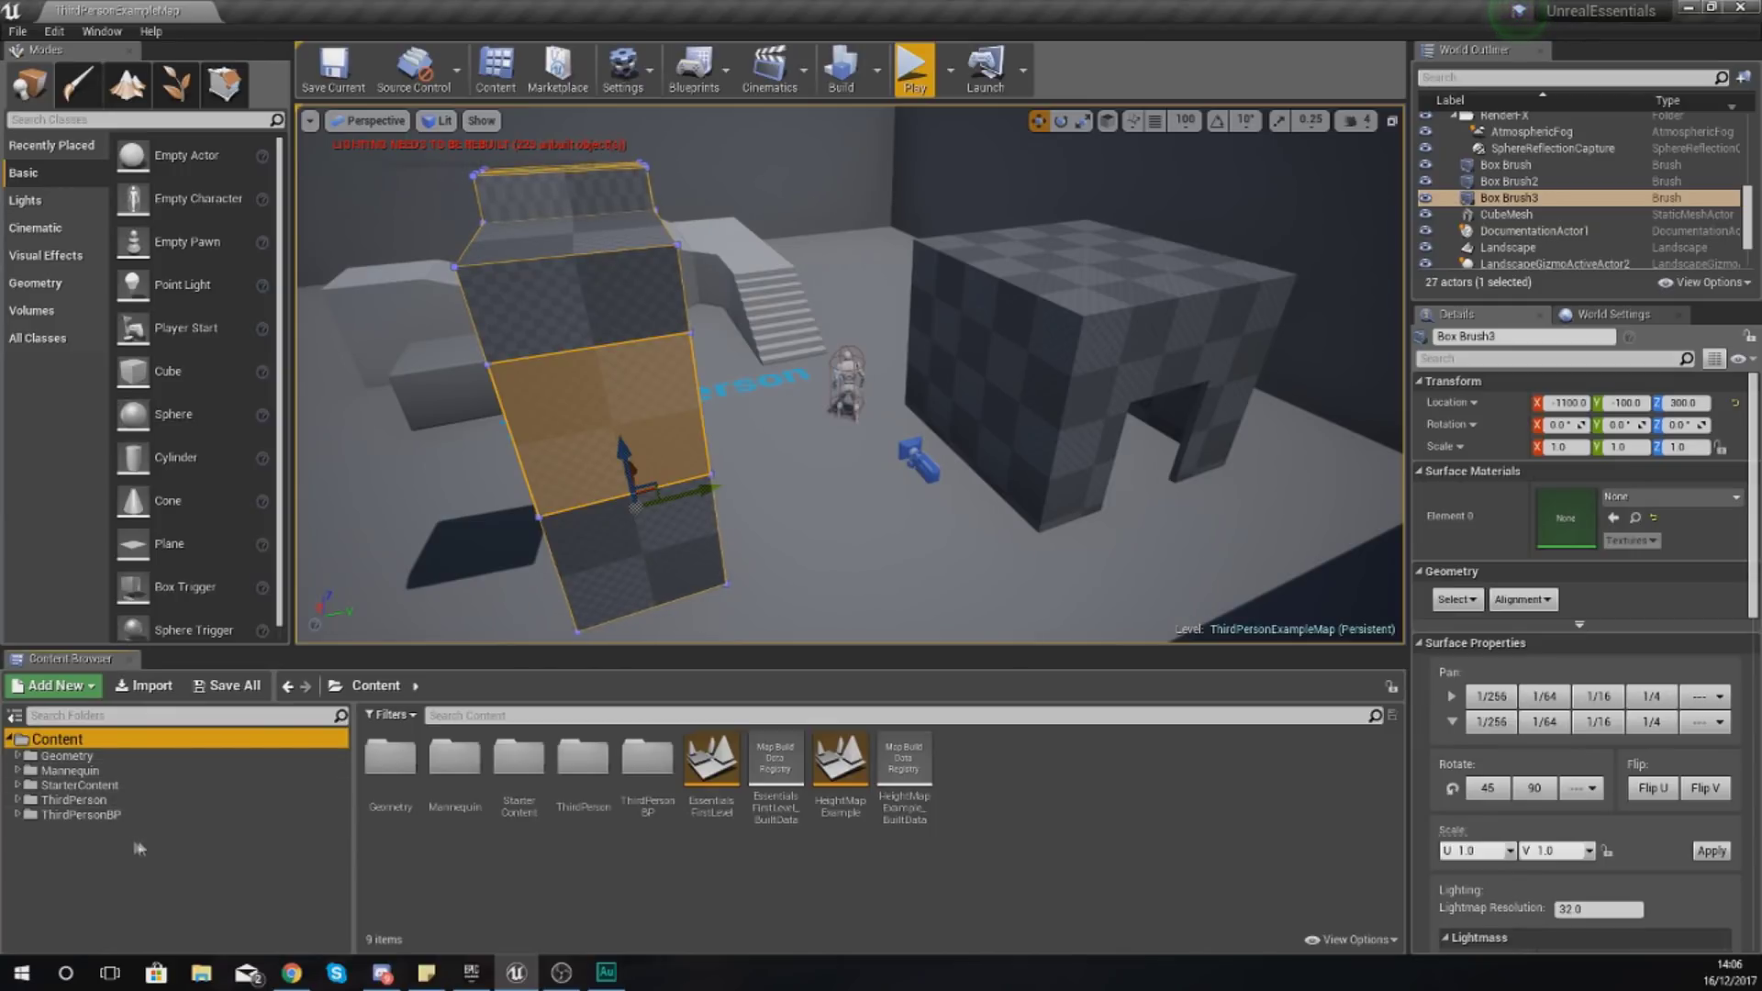
Step: Expand StarterContent in the folder tree and browse its Architecture folder
{"action": "left_click", "coordinate": [64, 787]}
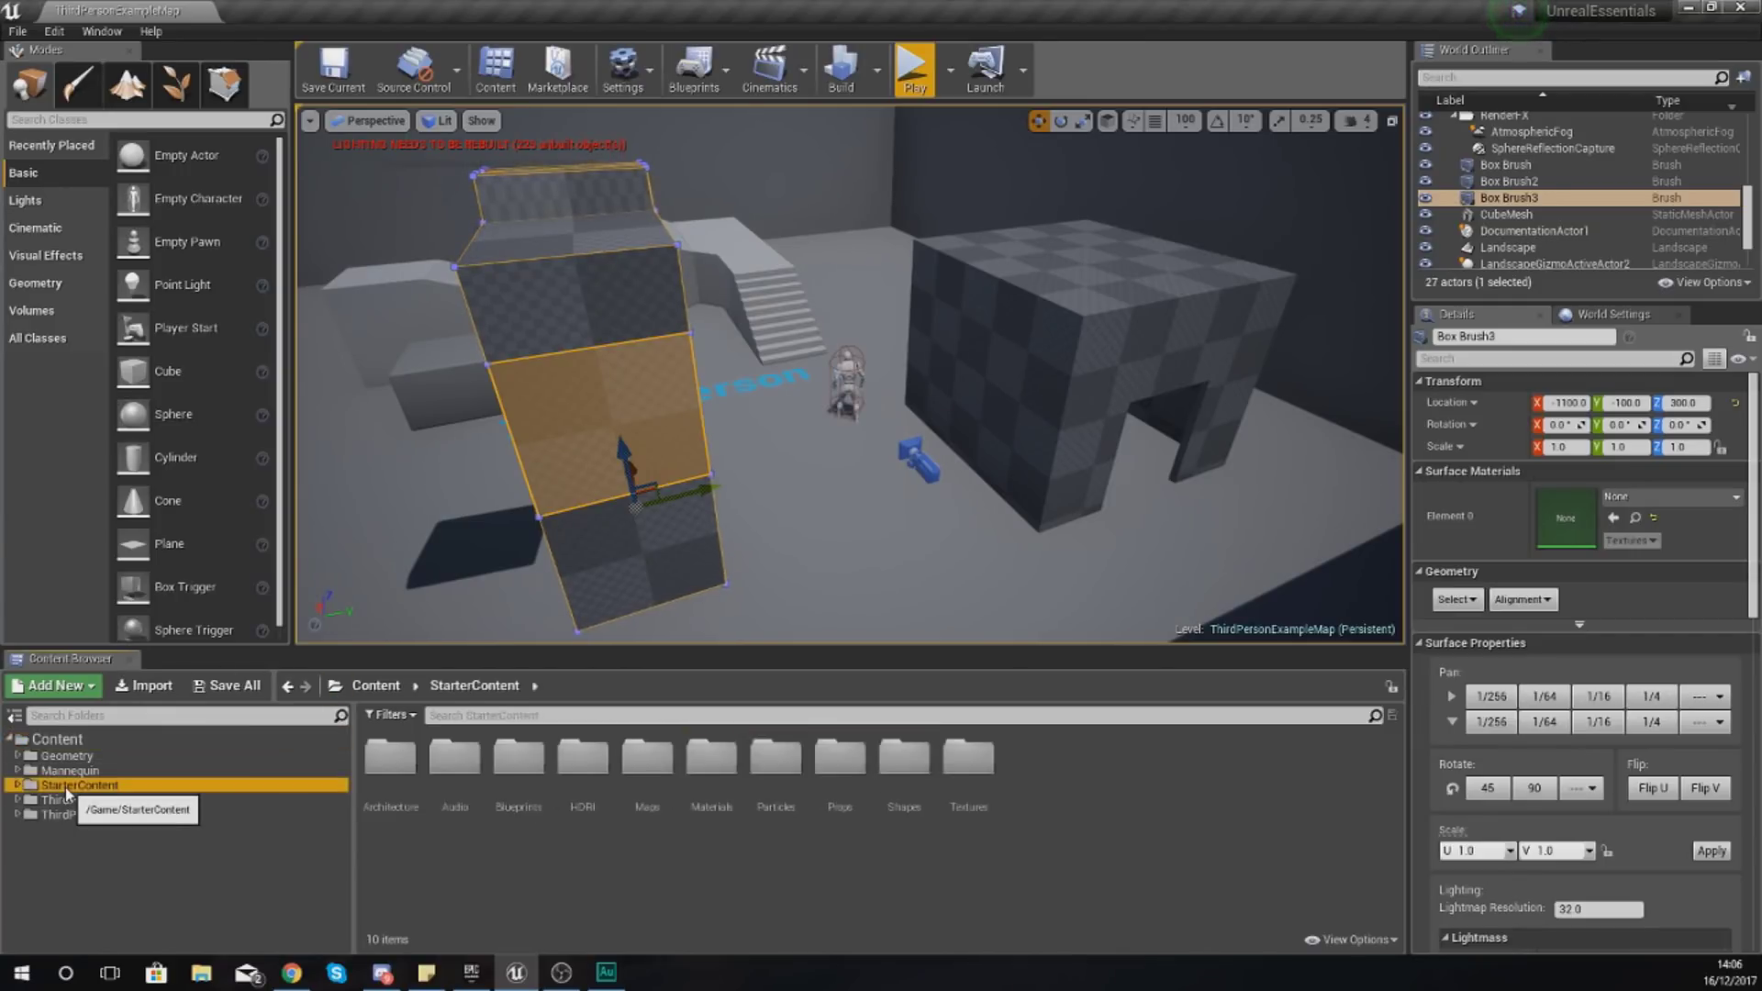
{"action": "left_click", "coordinate": [16, 786]}
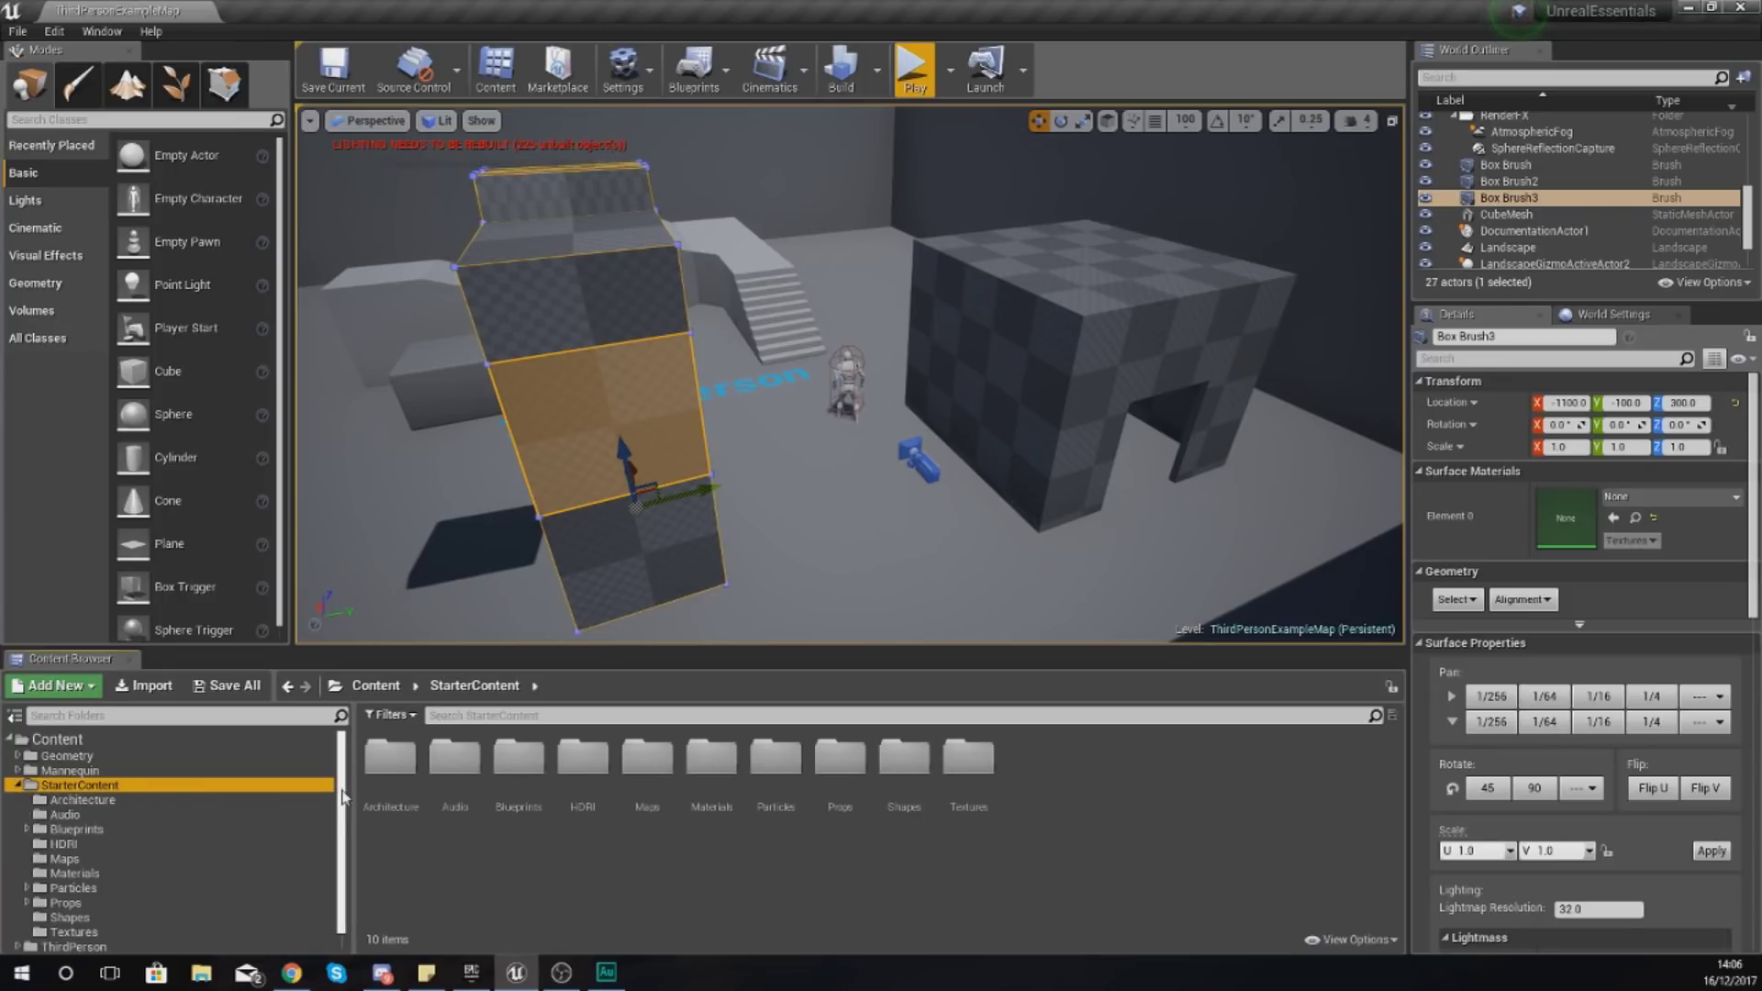
{"action": "scroll", "coordinate": [151, 786], "scroll_direction": "down", "scroll_amount": 1}
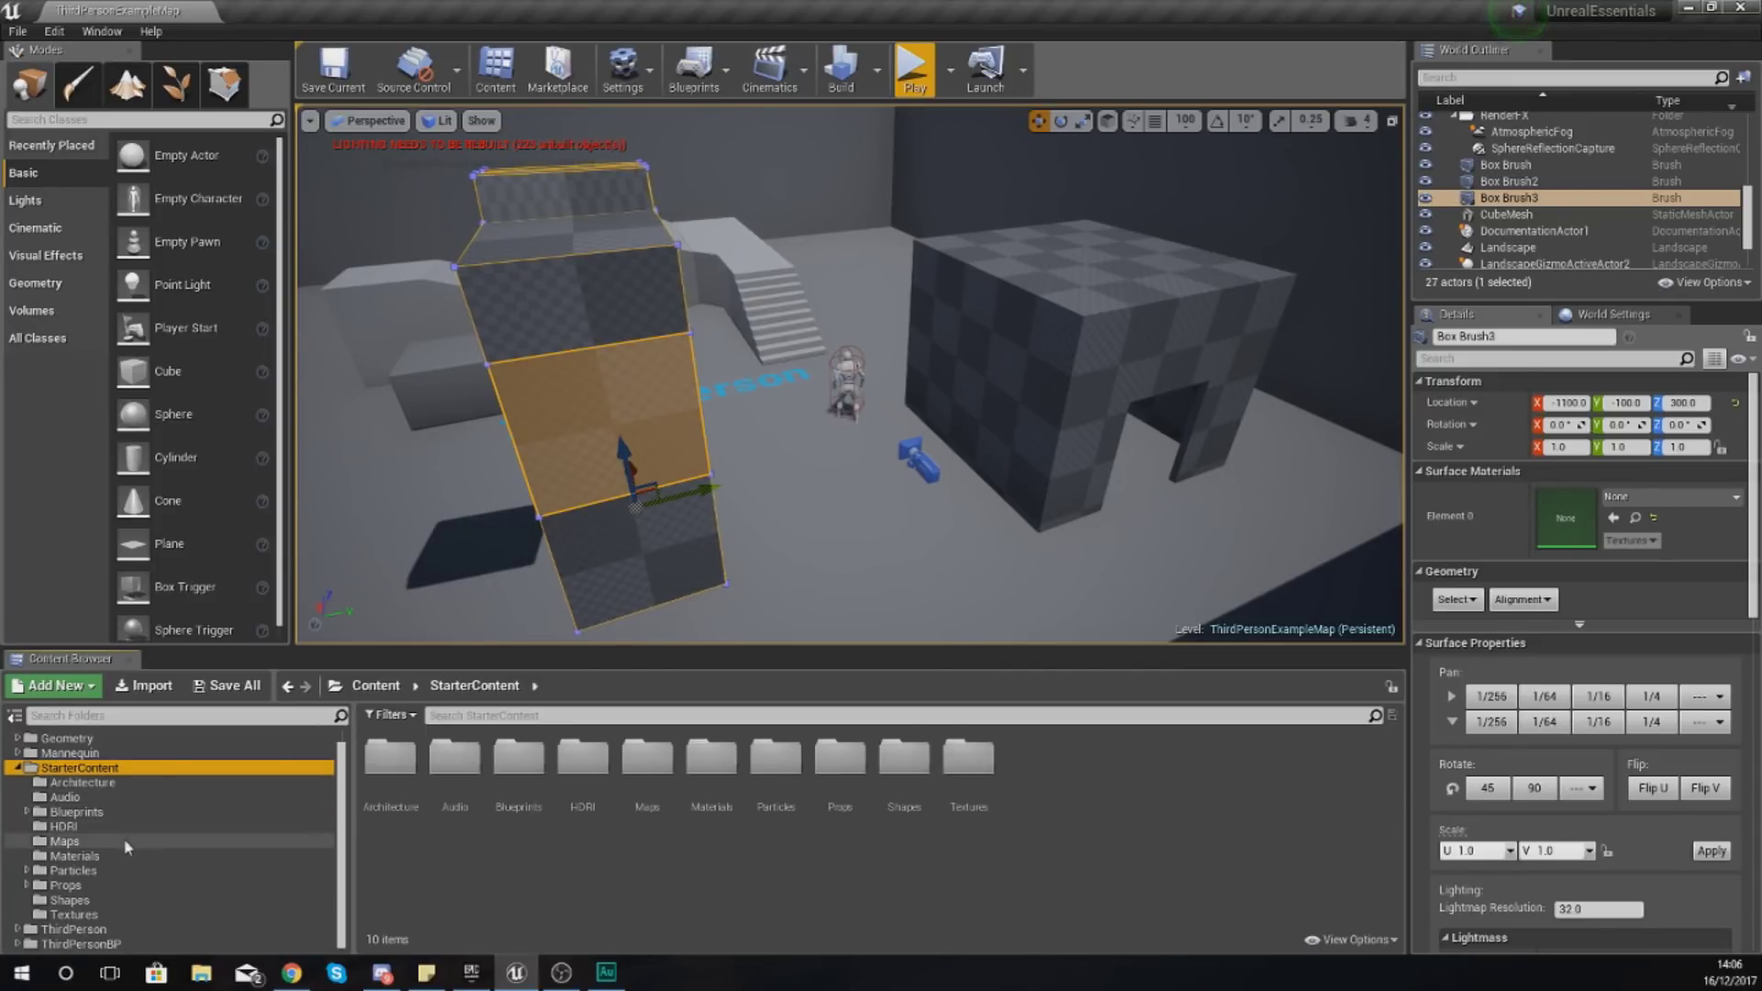
{"action": "left_click", "coordinate": [82, 782]}
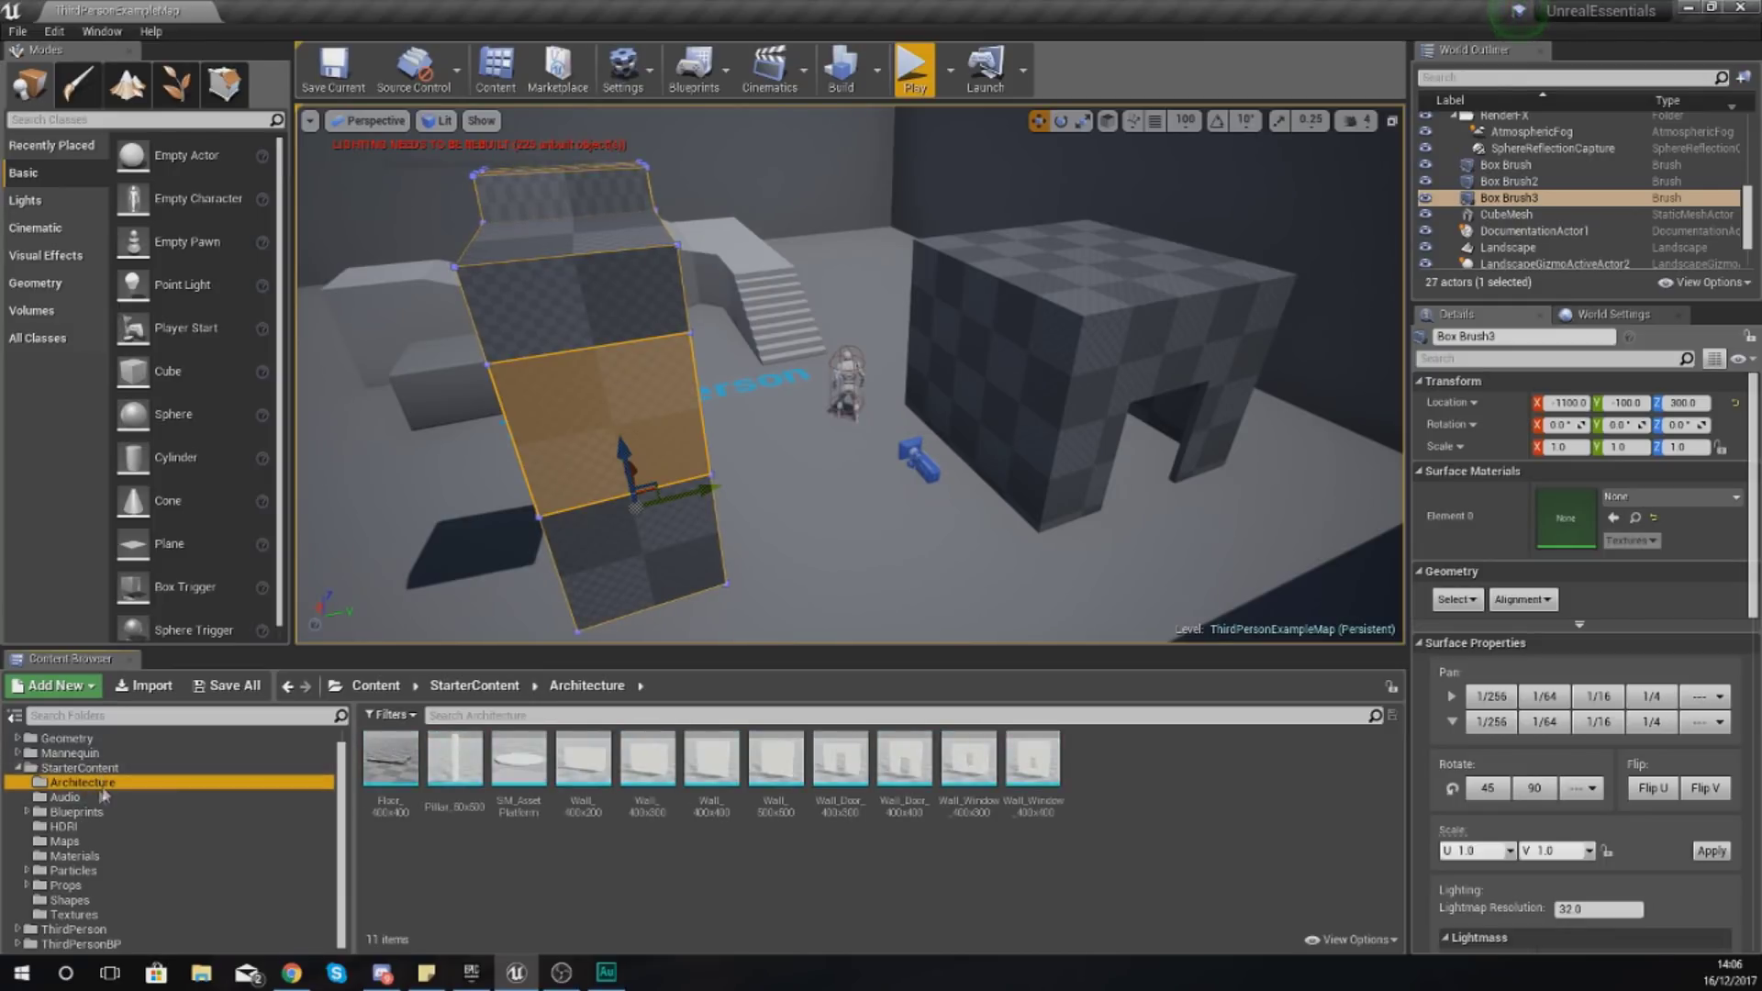
{"action": "left_click", "coordinate": [110, 768]}
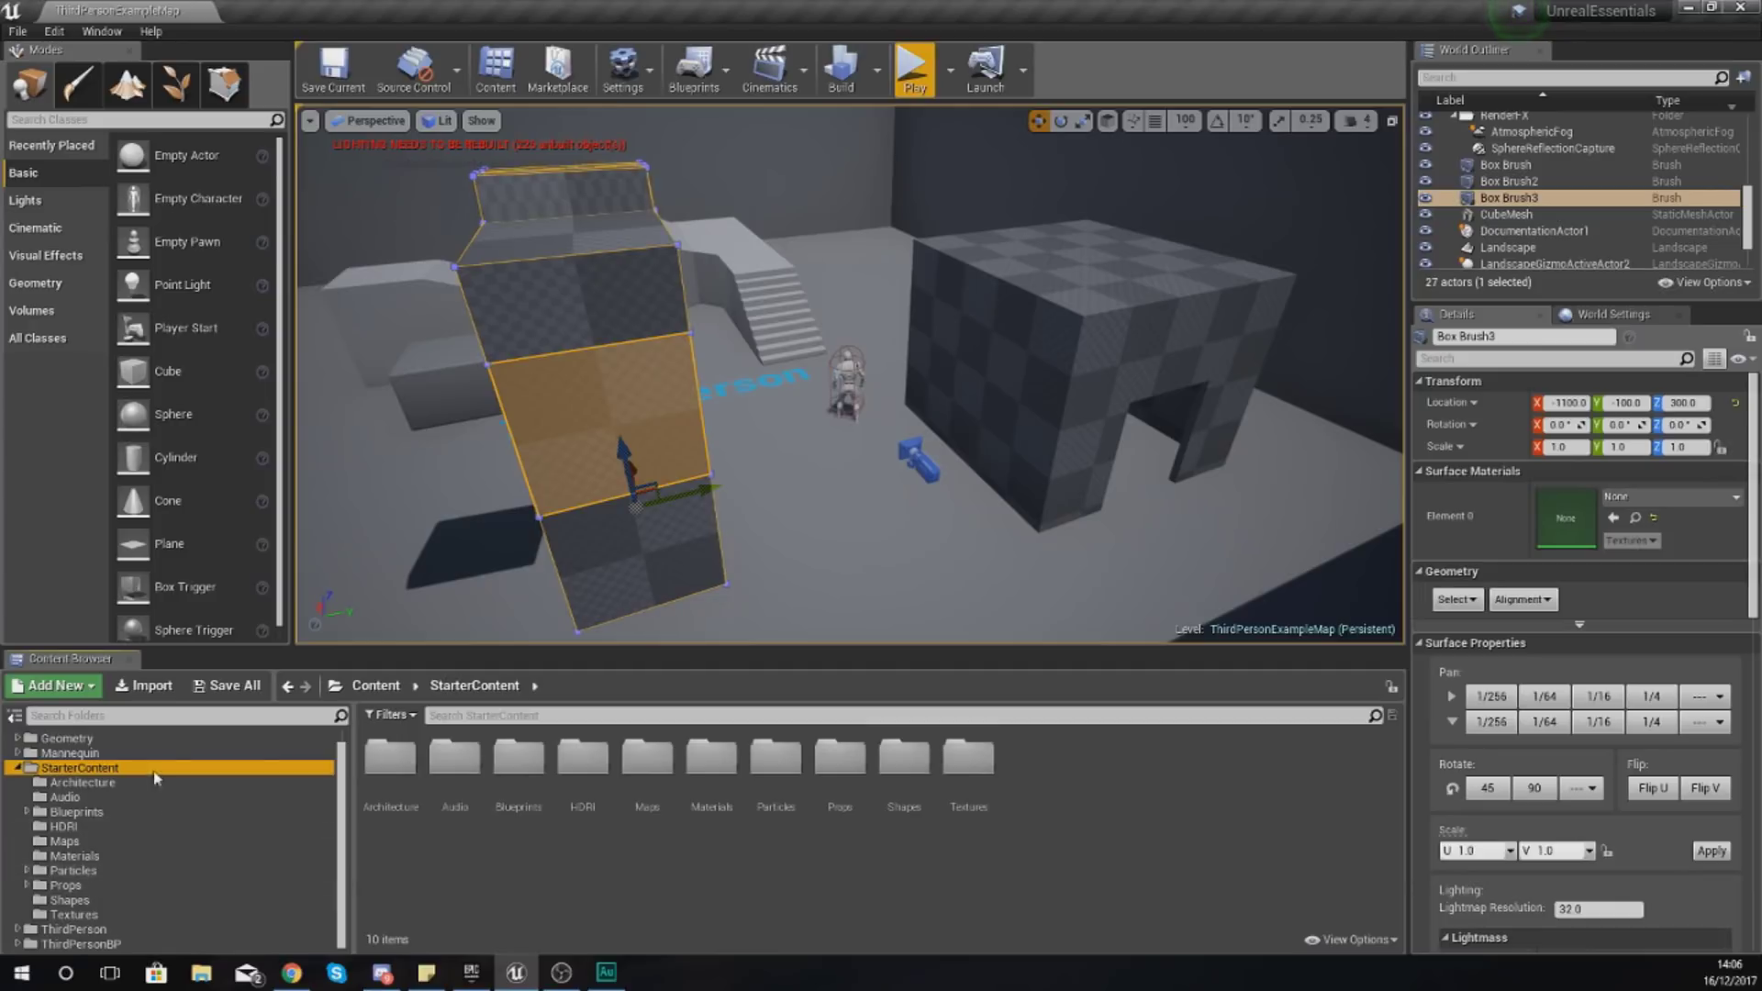
Step: Browse the Maps, Props and Particles folders, ending in Materials with its 43 assets
{"action": "double_click", "coordinate": [637, 791]}
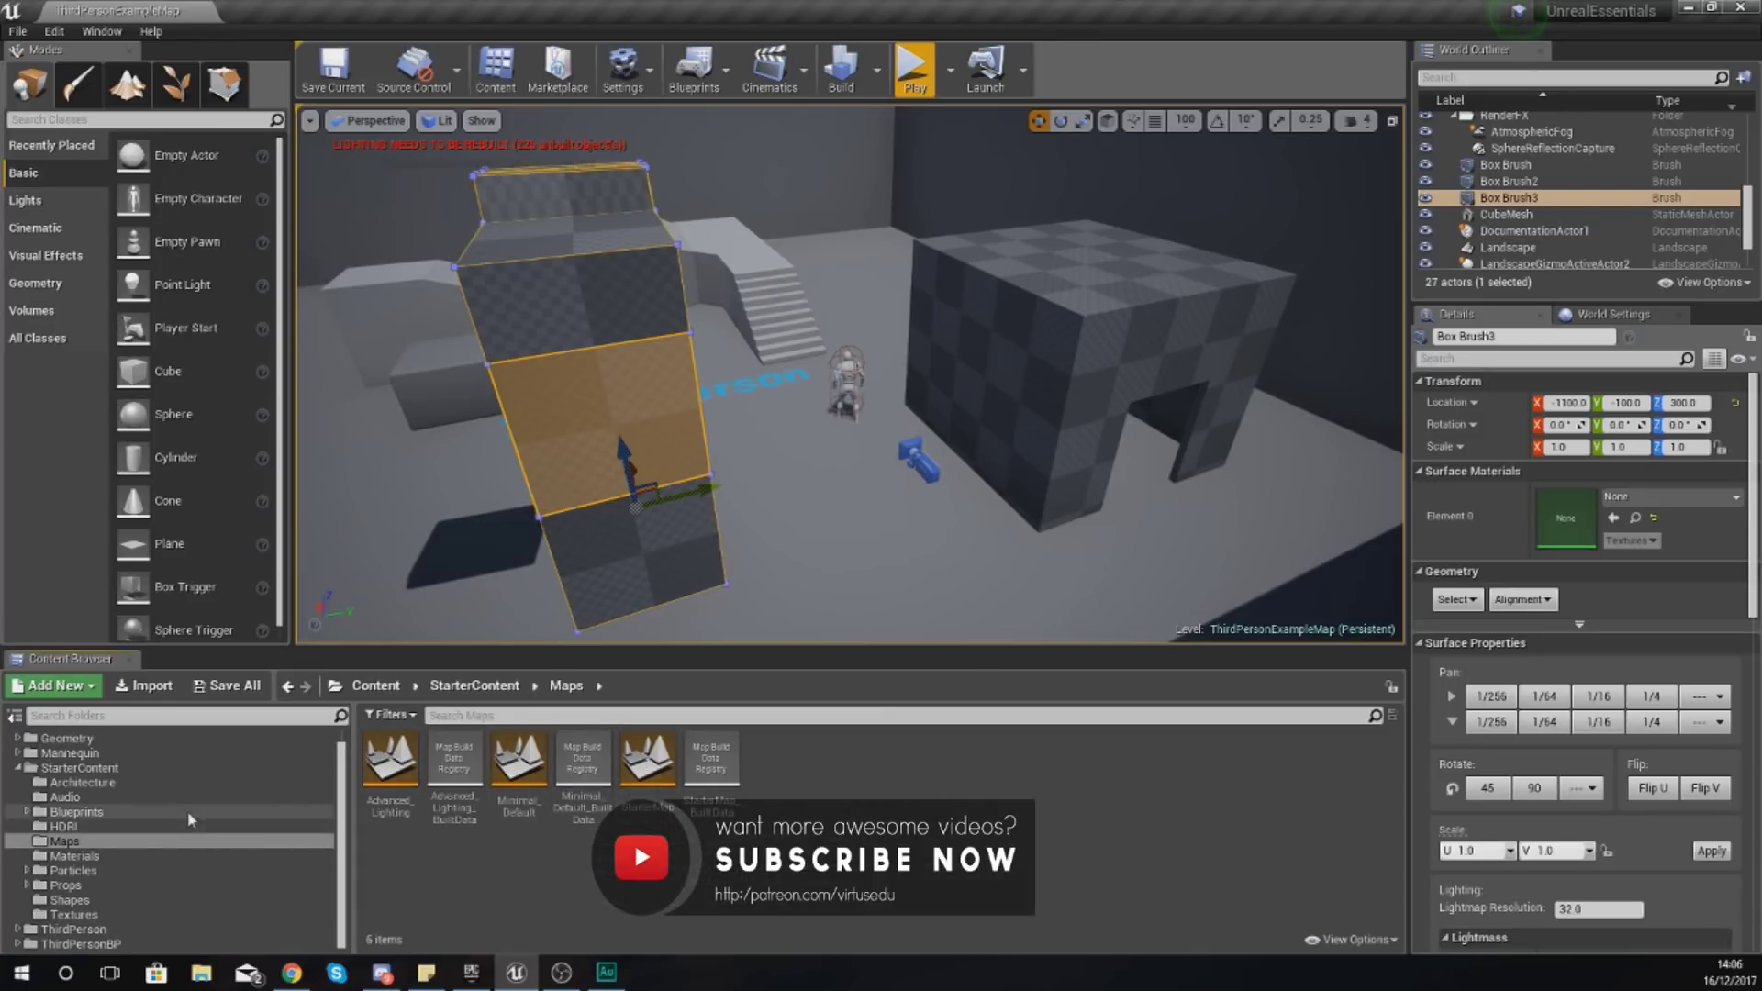
{"action": "left_click", "coordinate": [131, 885]}
{"action": "left_click", "coordinate": [122, 870]}
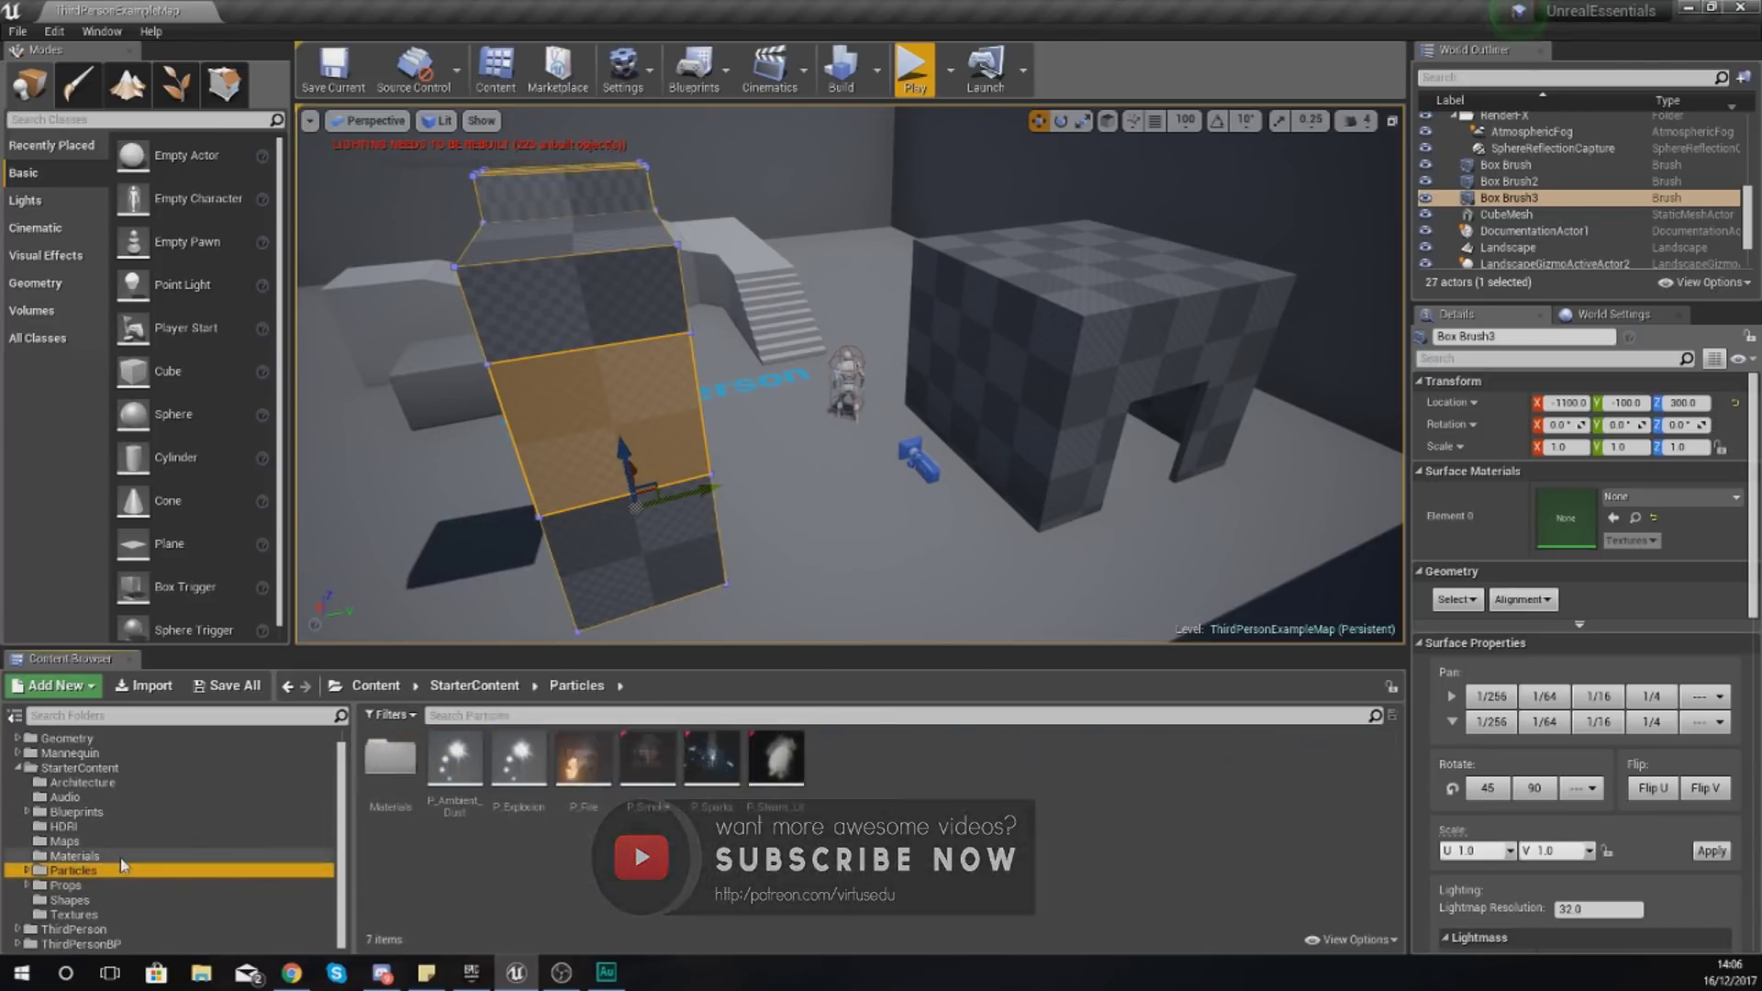
{"action": "left_click", "coordinate": [120, 855]}
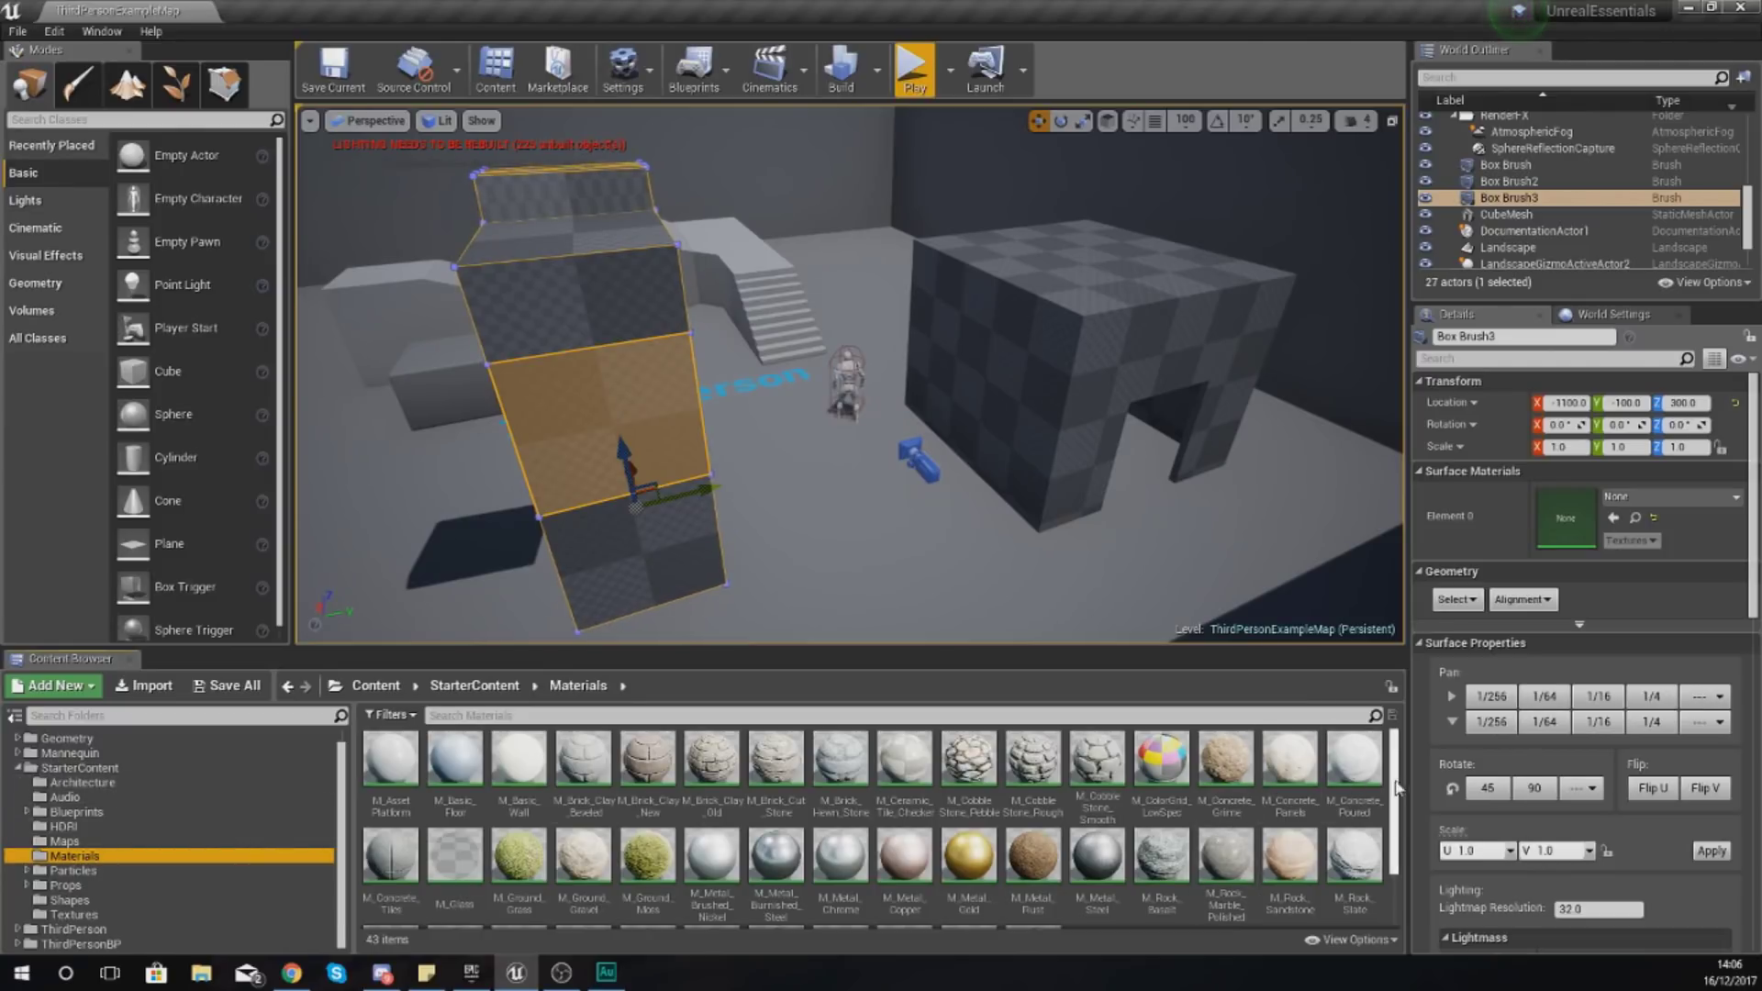
Step: Select the M_Metal_Rust material in the Materials folder
{"action": "mouse_move", "coordinate": [1399, 789]}
{"action": "left_mouse_down"}
{"action": "mouse_move", "coordinate": [1401, 842]}
{"action": "mouse_move", "coordinate": [1402, 823]}
{"action": "left_mouse_up"}
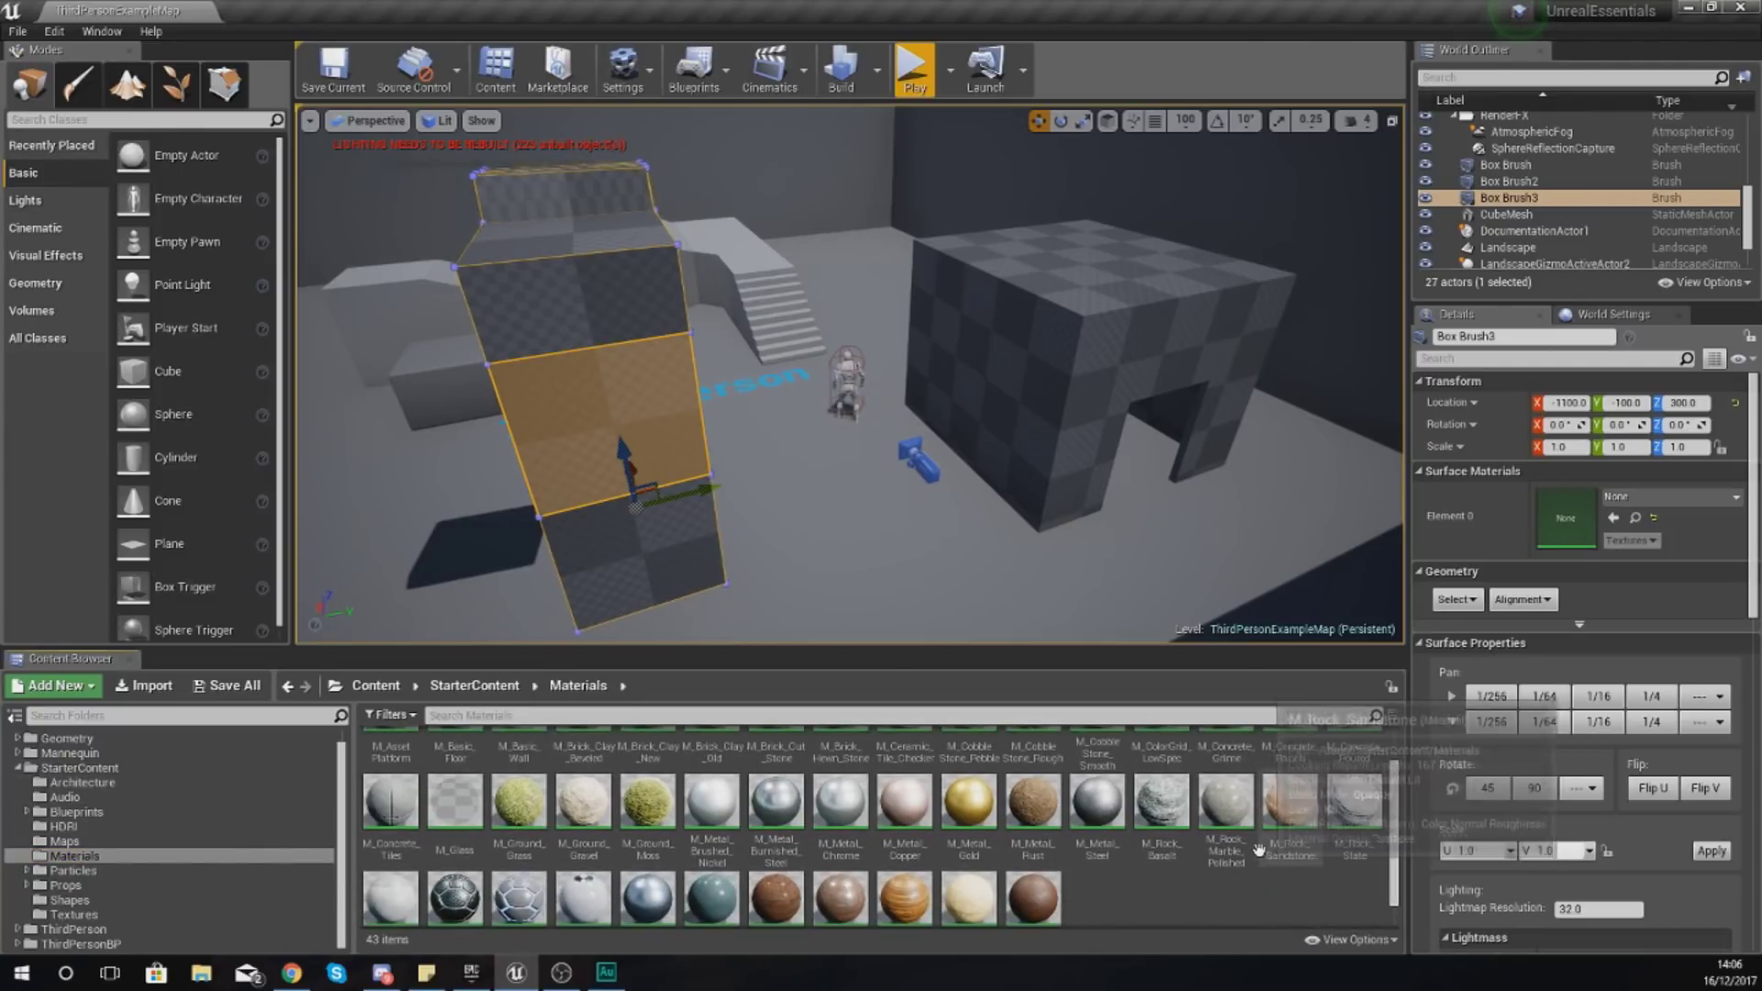
{"action": "mouse_move", "coordinate": [1034, 840]}
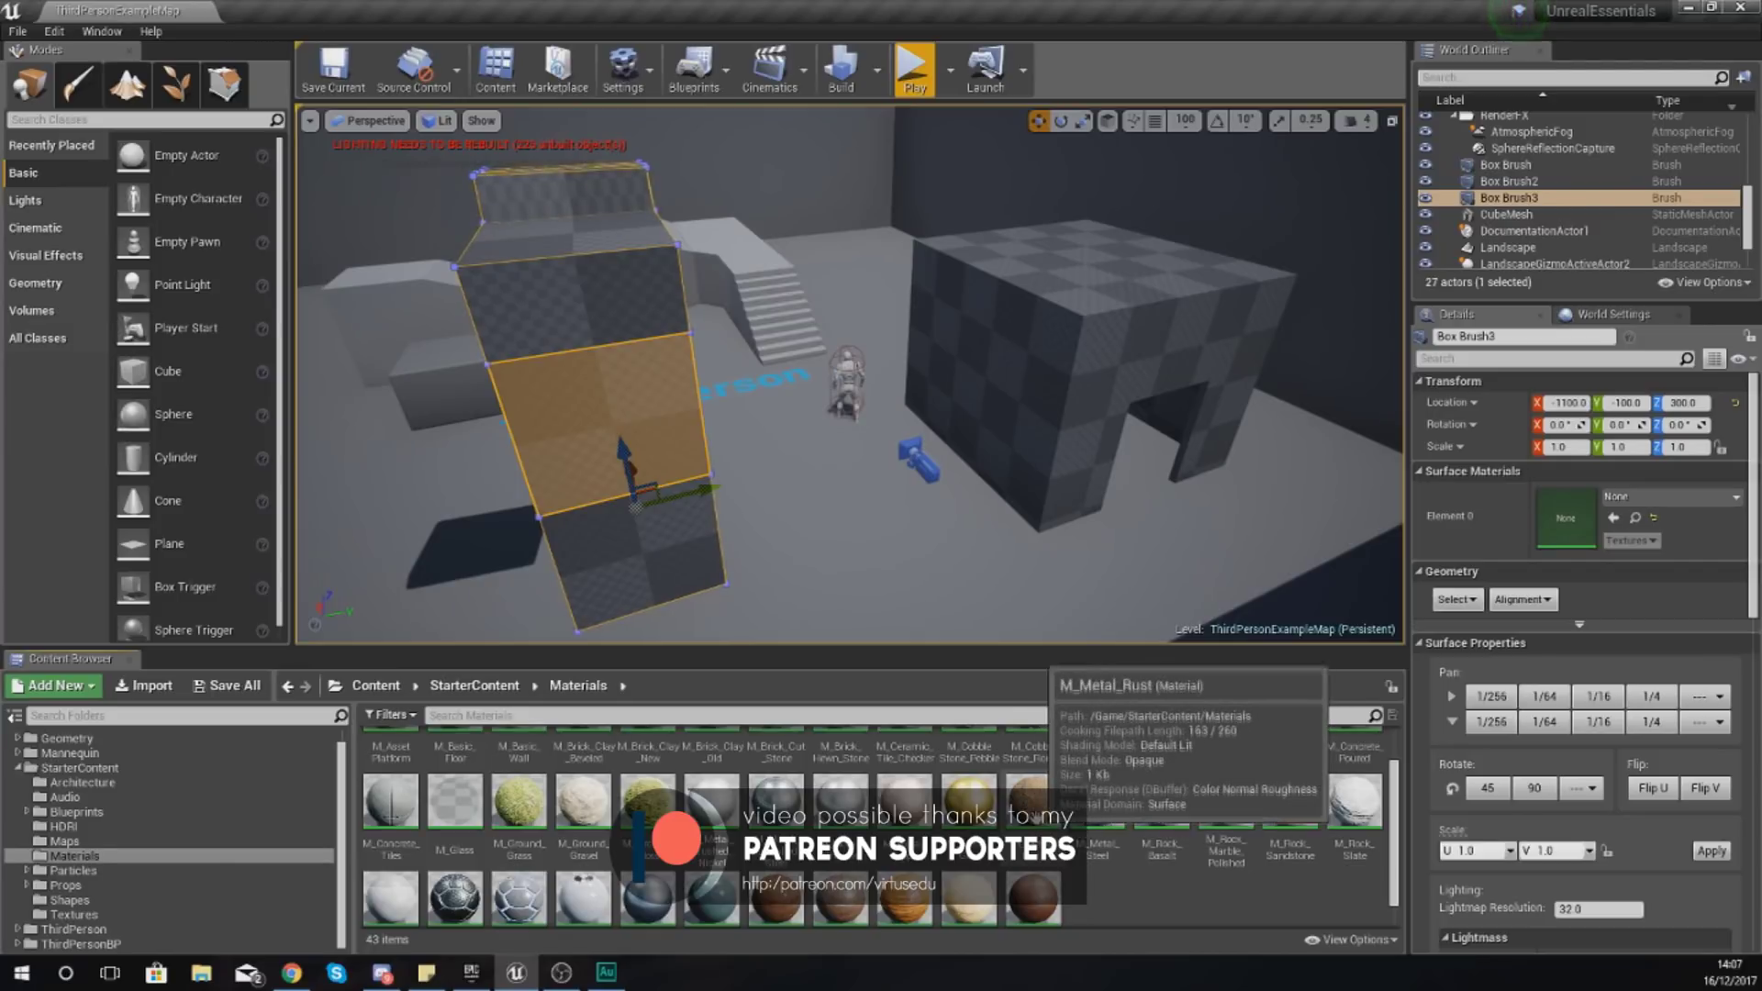
{"action": "left_click", "coordinate": [1032, 808]}
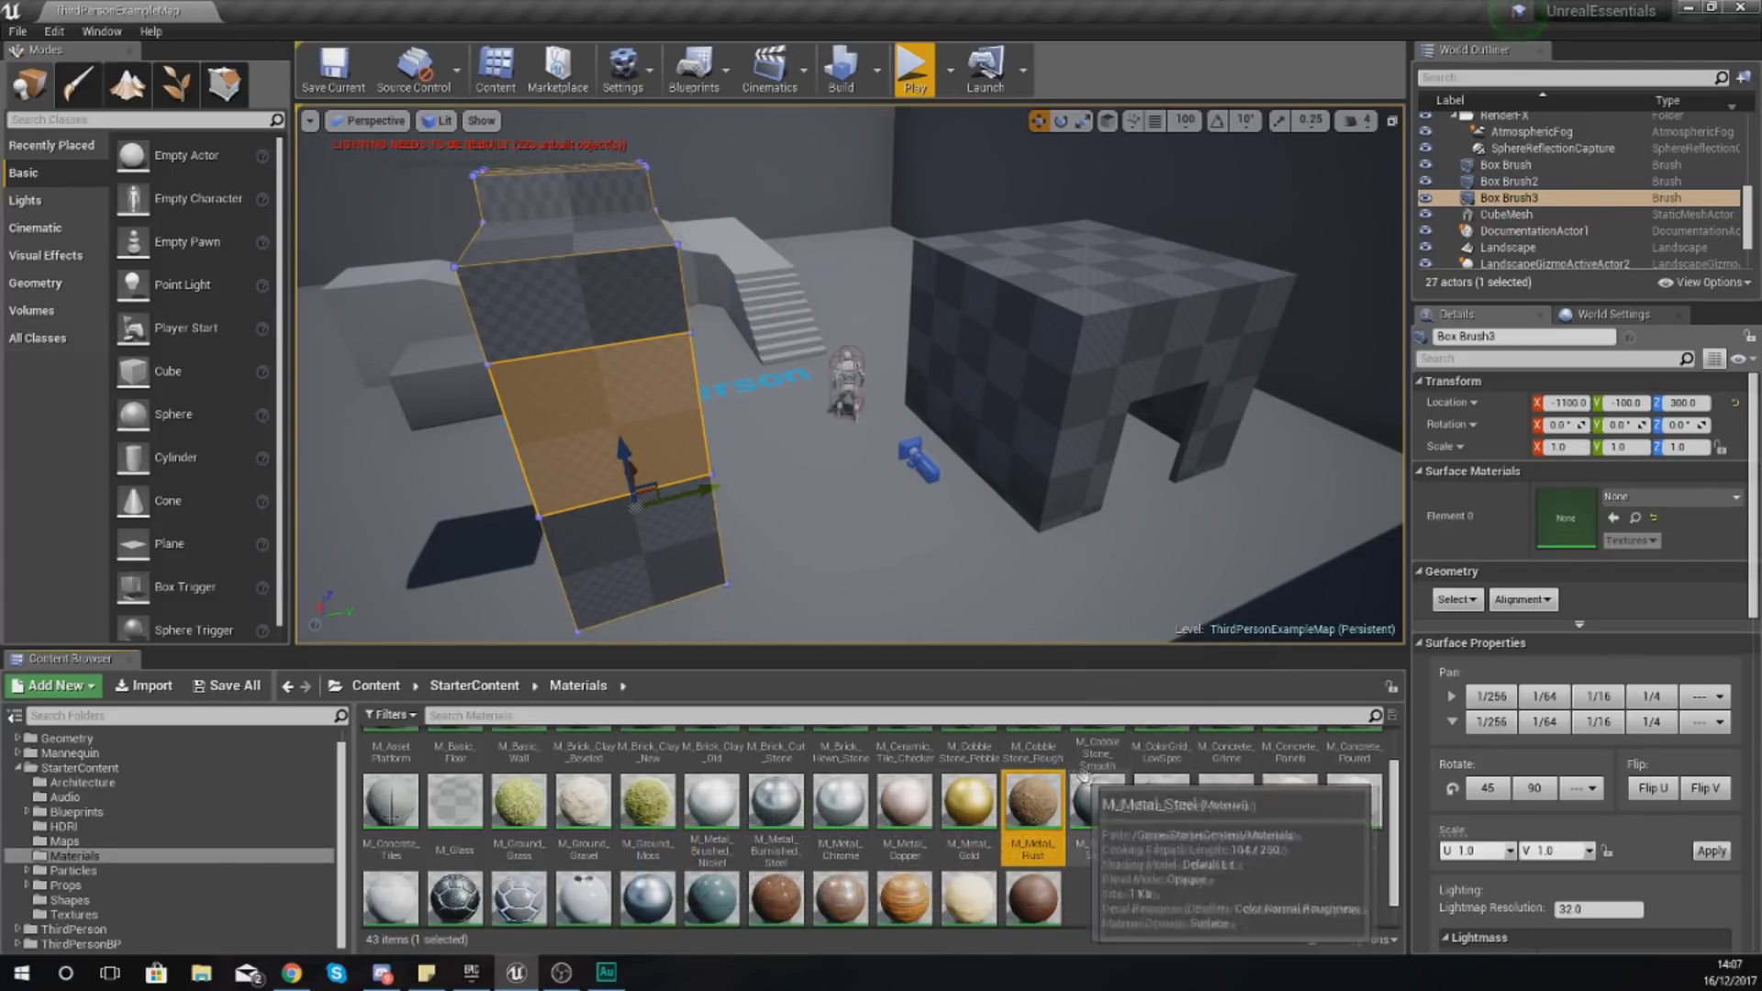
Step: Select the arched box brush's faces, focus on it, and try dropping M_Metal_Steel on its front
{"action": "left_click", "coordinate": [1073, 246]}
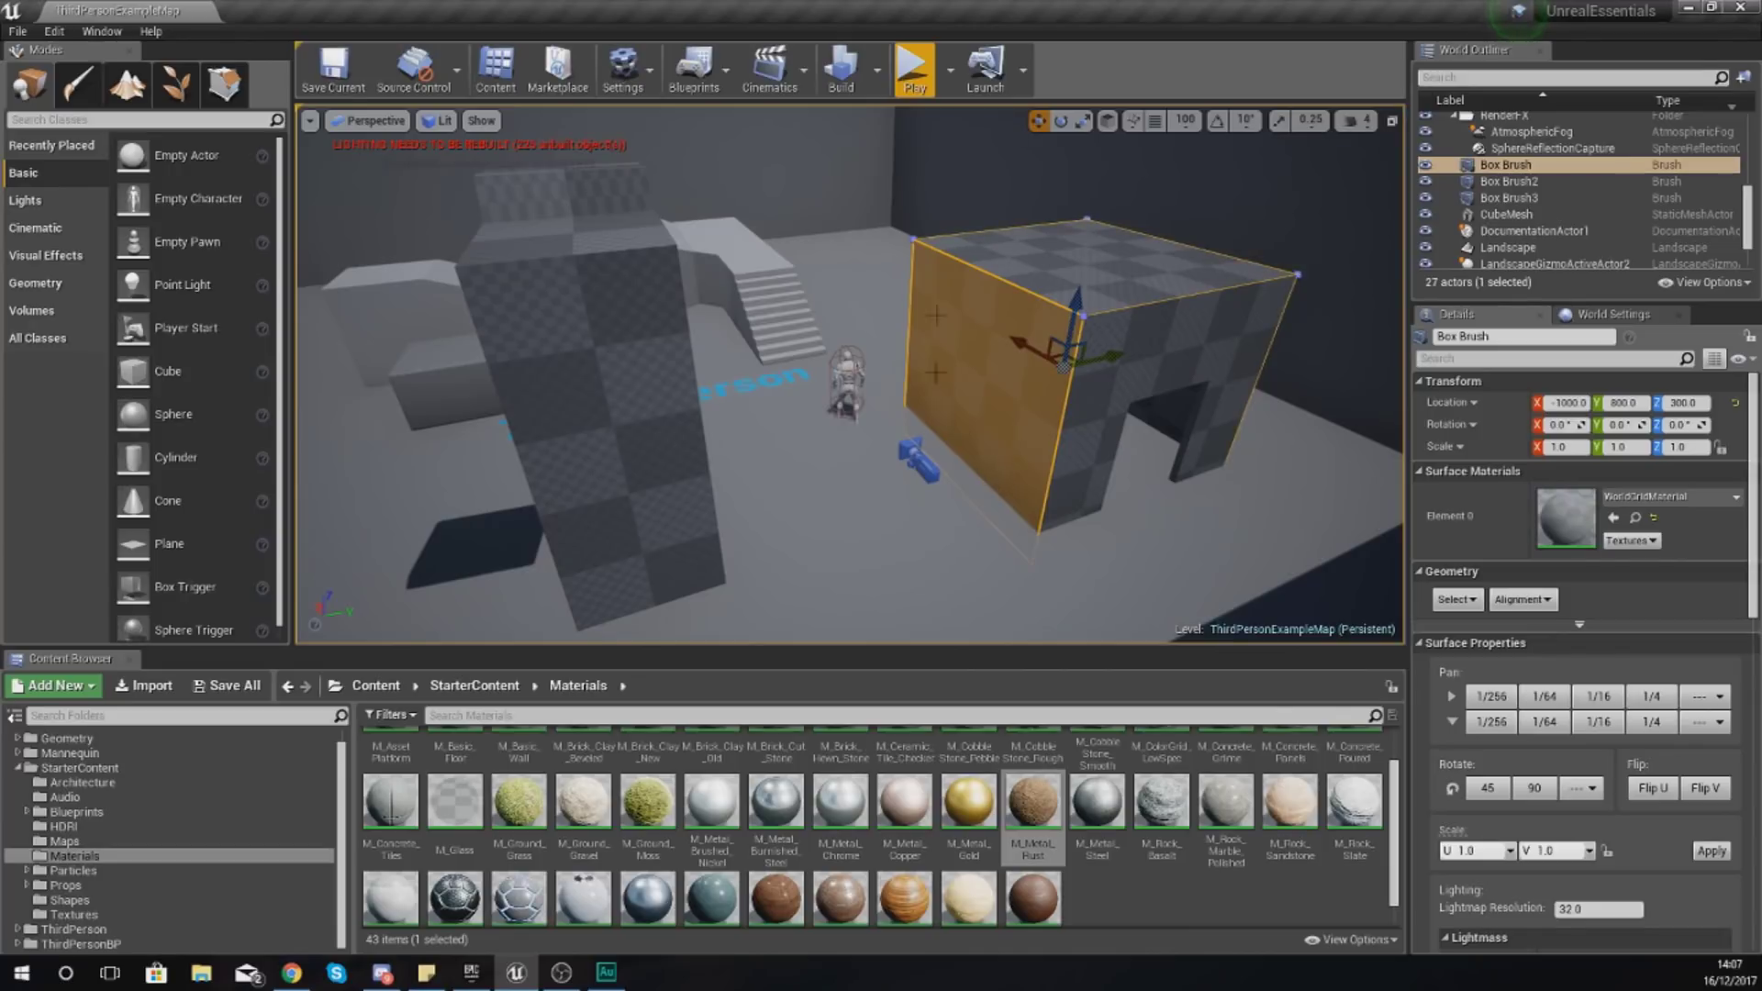
{"action": "left_click", "coordinate": [1074, 247]}
{"action": "left_click", "coordinate": [1063, 312]}
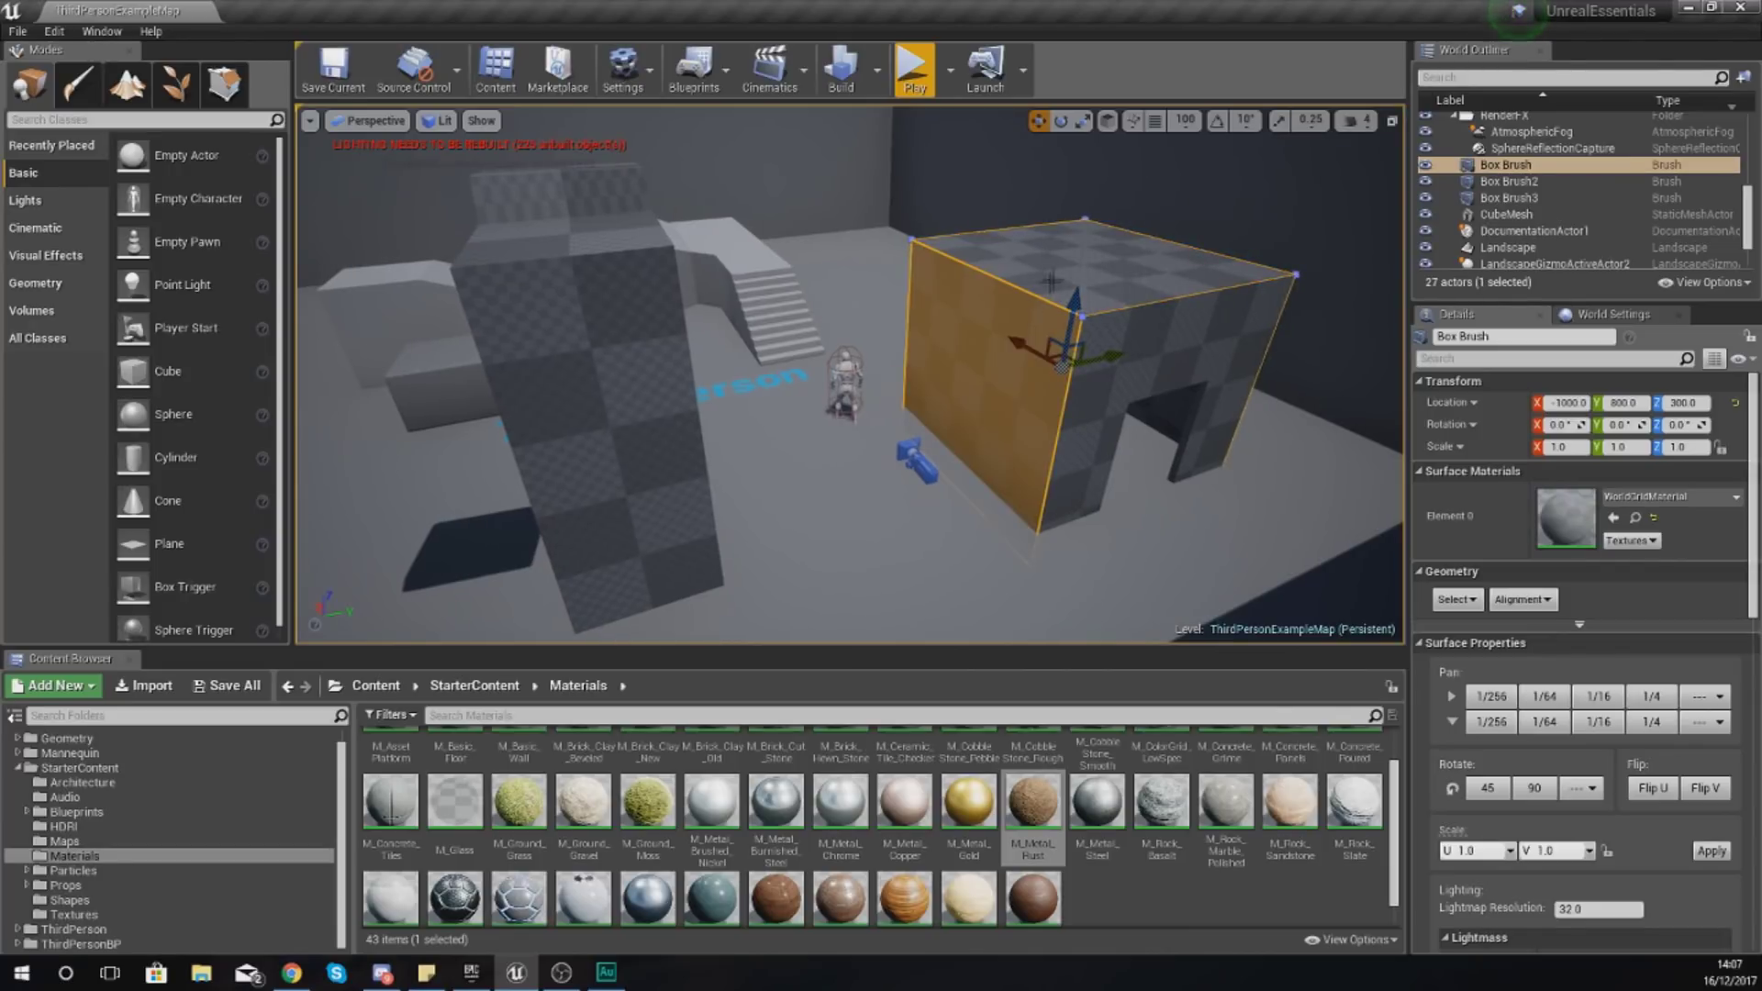
{"action": "left_click", "coordinate": [1053, 284]}
{"action": "left_click", "coordinate": [1056, 376]}
{"action": "key", "text": "f"}
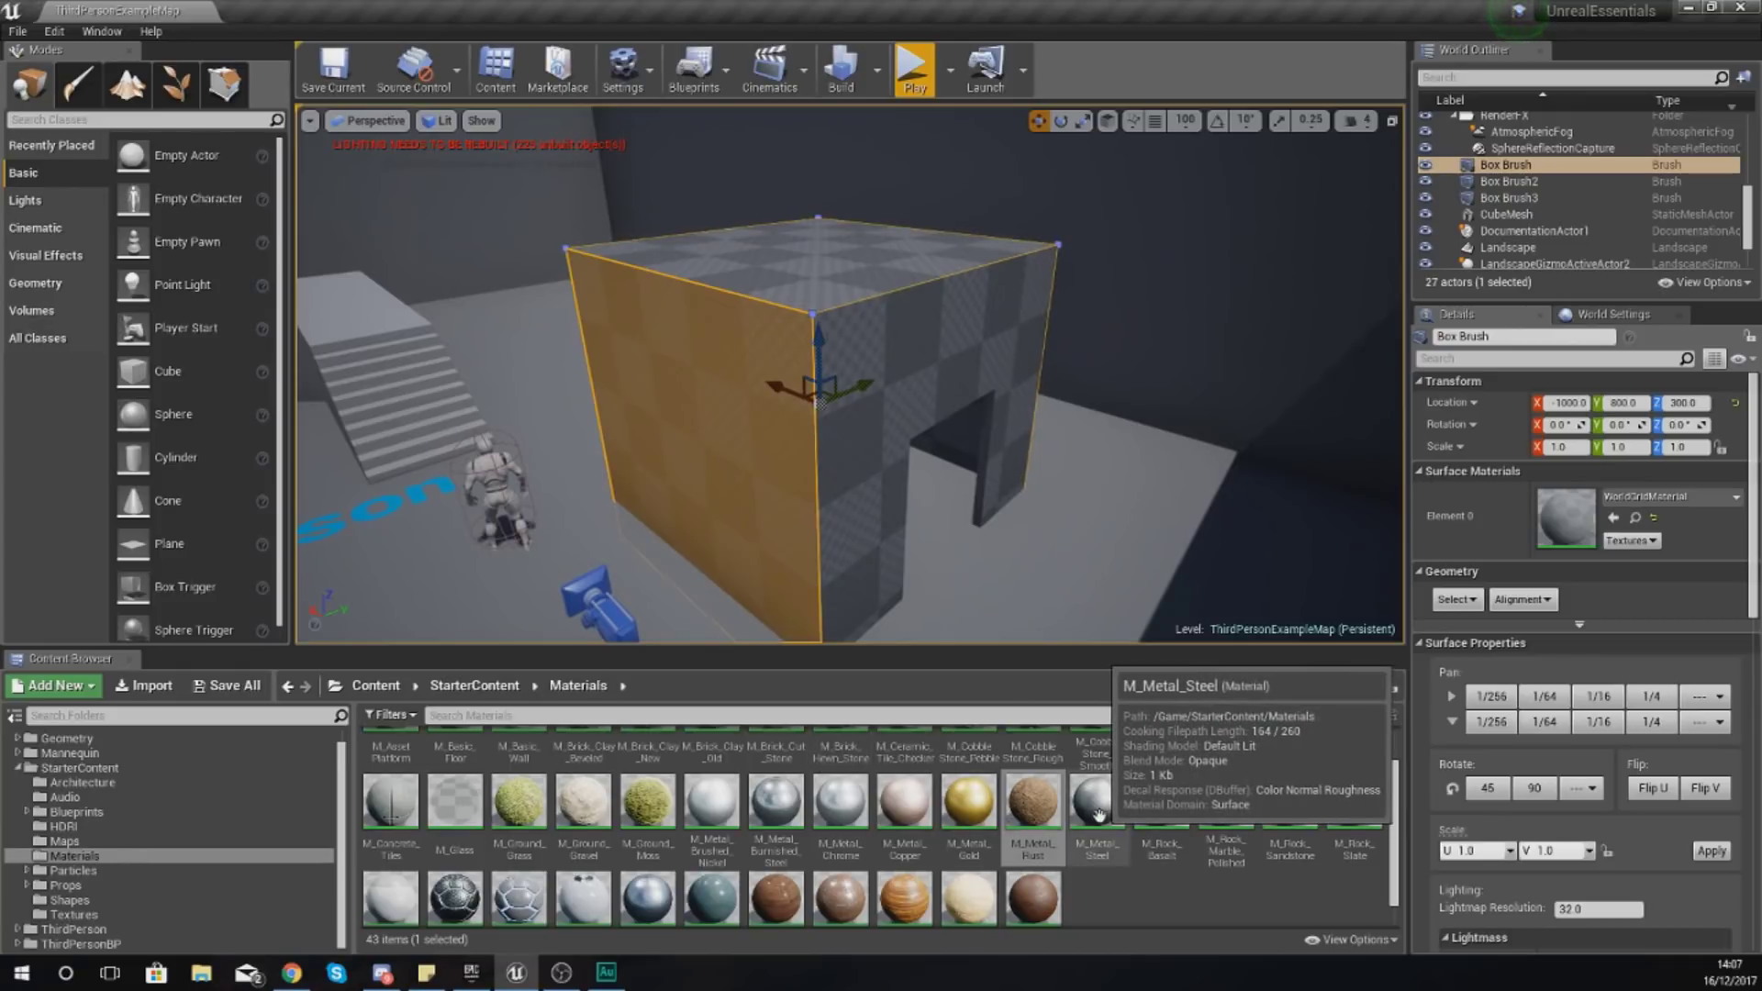
{"action": "left_click_drag", "start_coordinate": [1073, 826], "coordinate": [744, 434]}
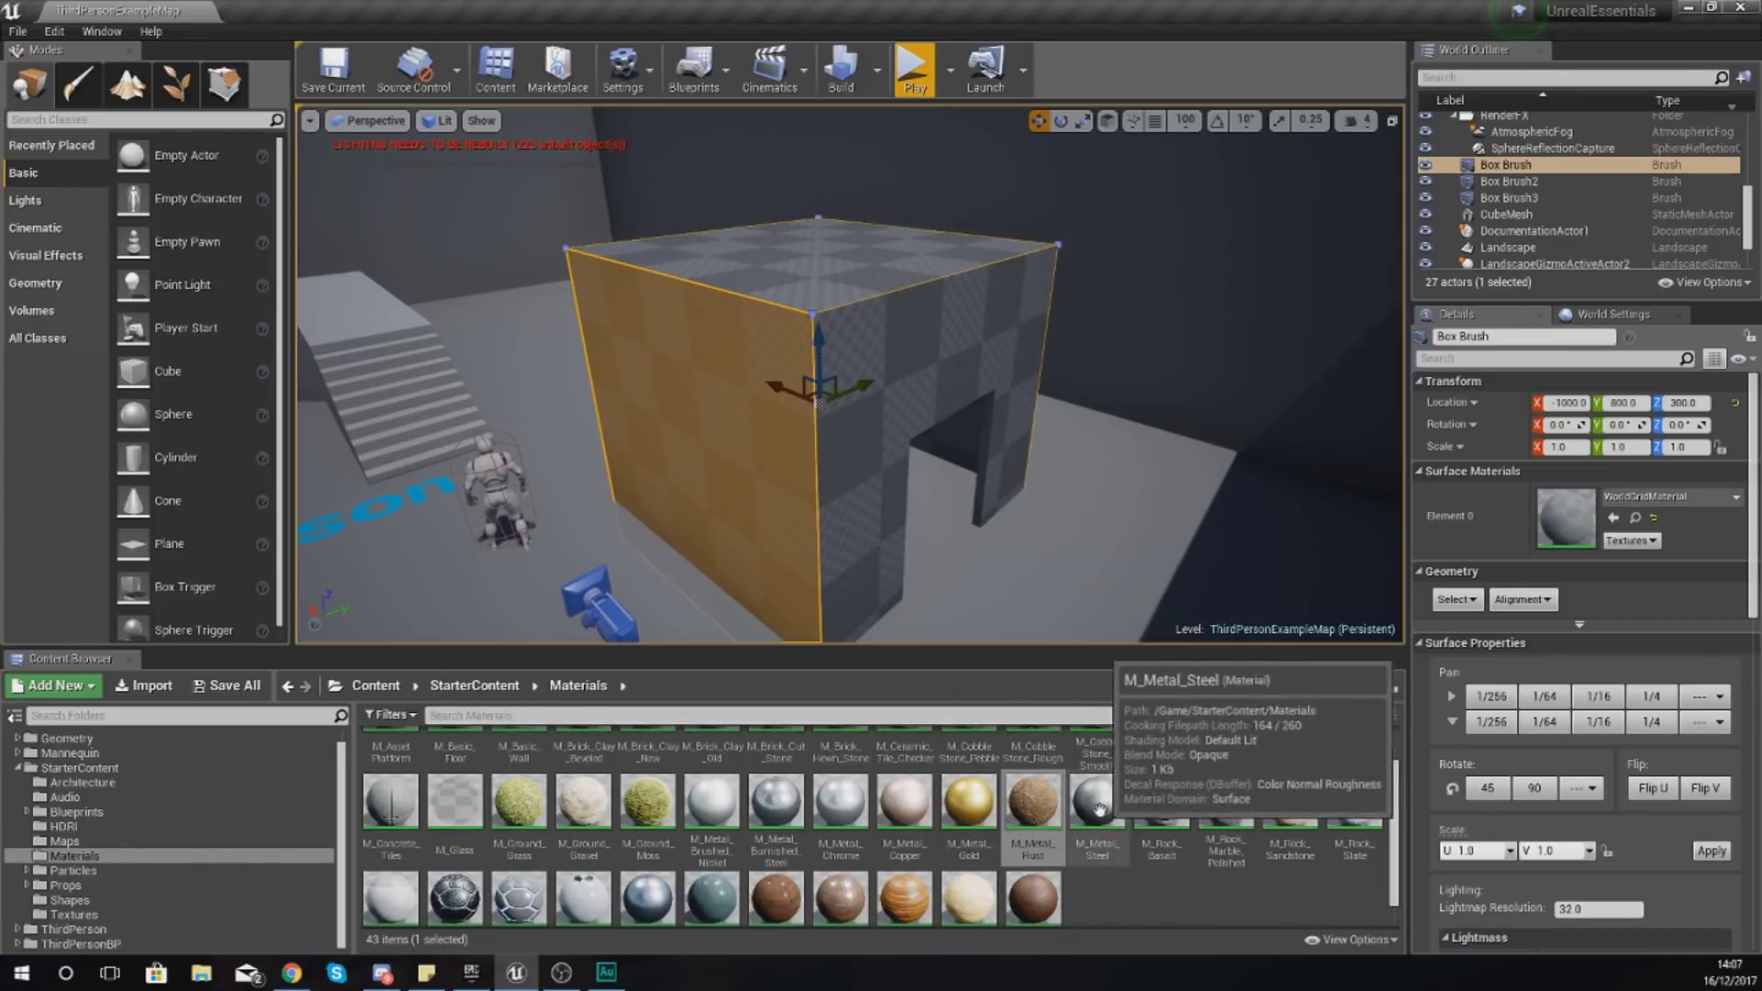
{"action": "scroll", "coordinate": [1085, 806], "scroll_direction": "down", "scroll_amount": 1}
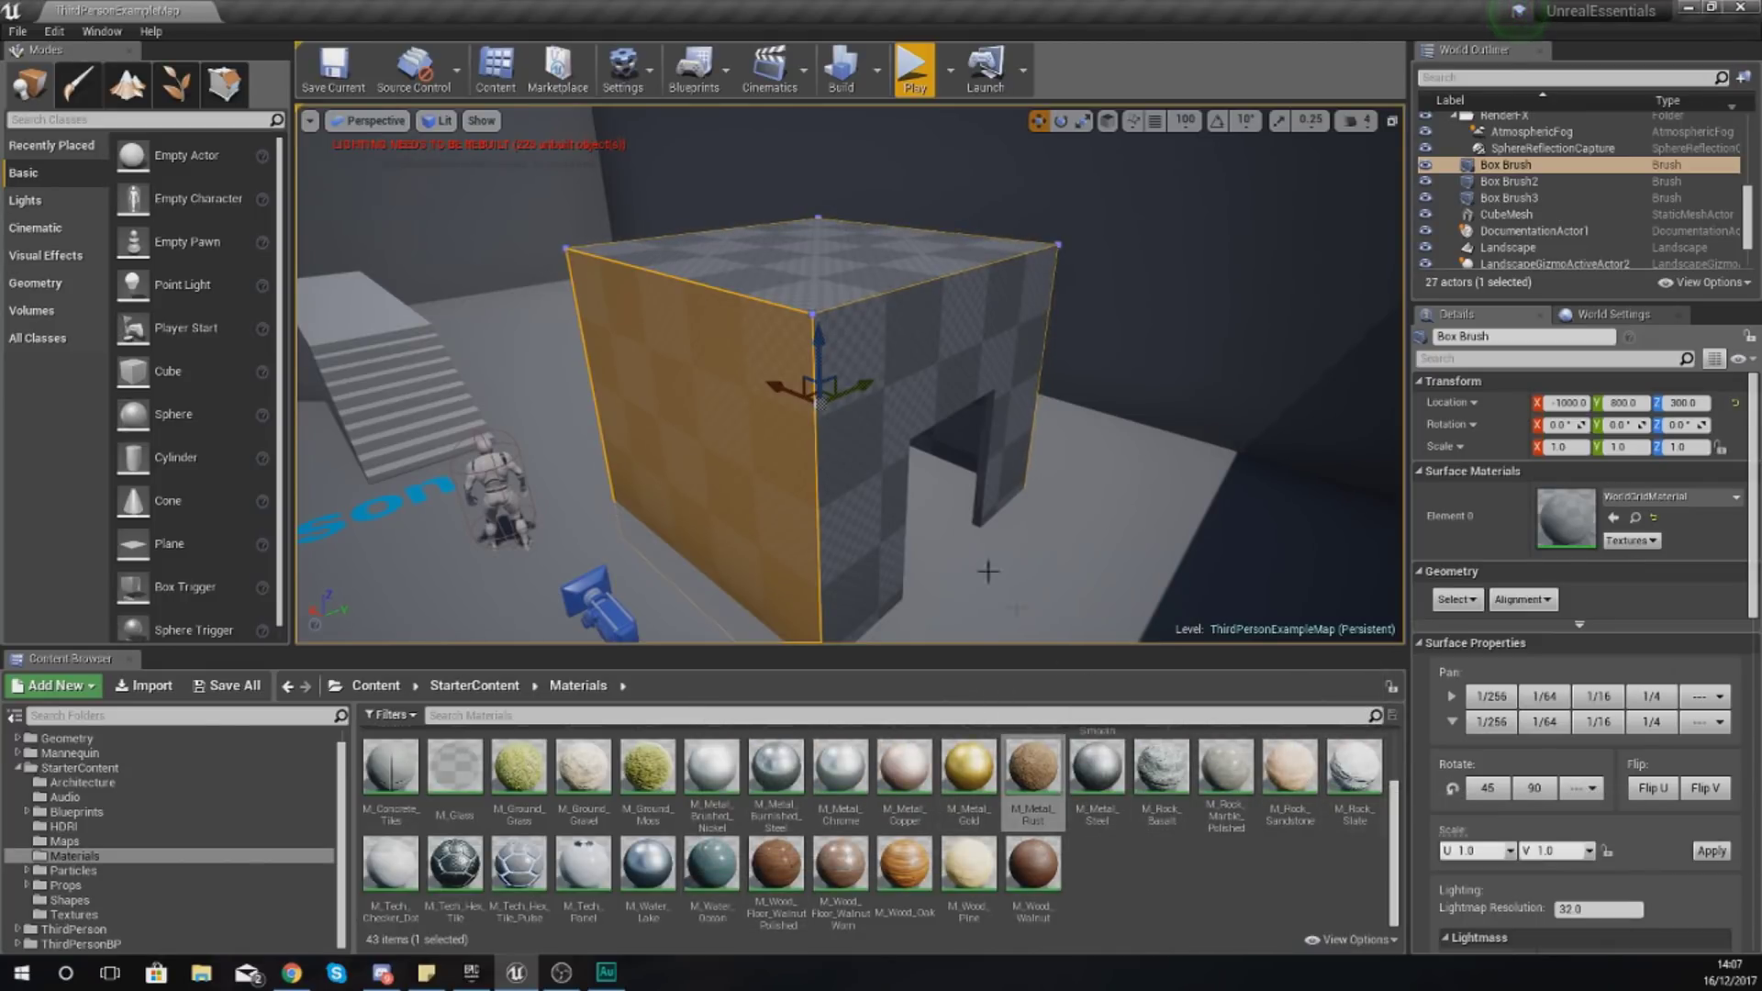
Step: Apply M_Metal_Steel to the box brush's front and right faces
{"action": "left_click", "coordinate": [1096, 769]}
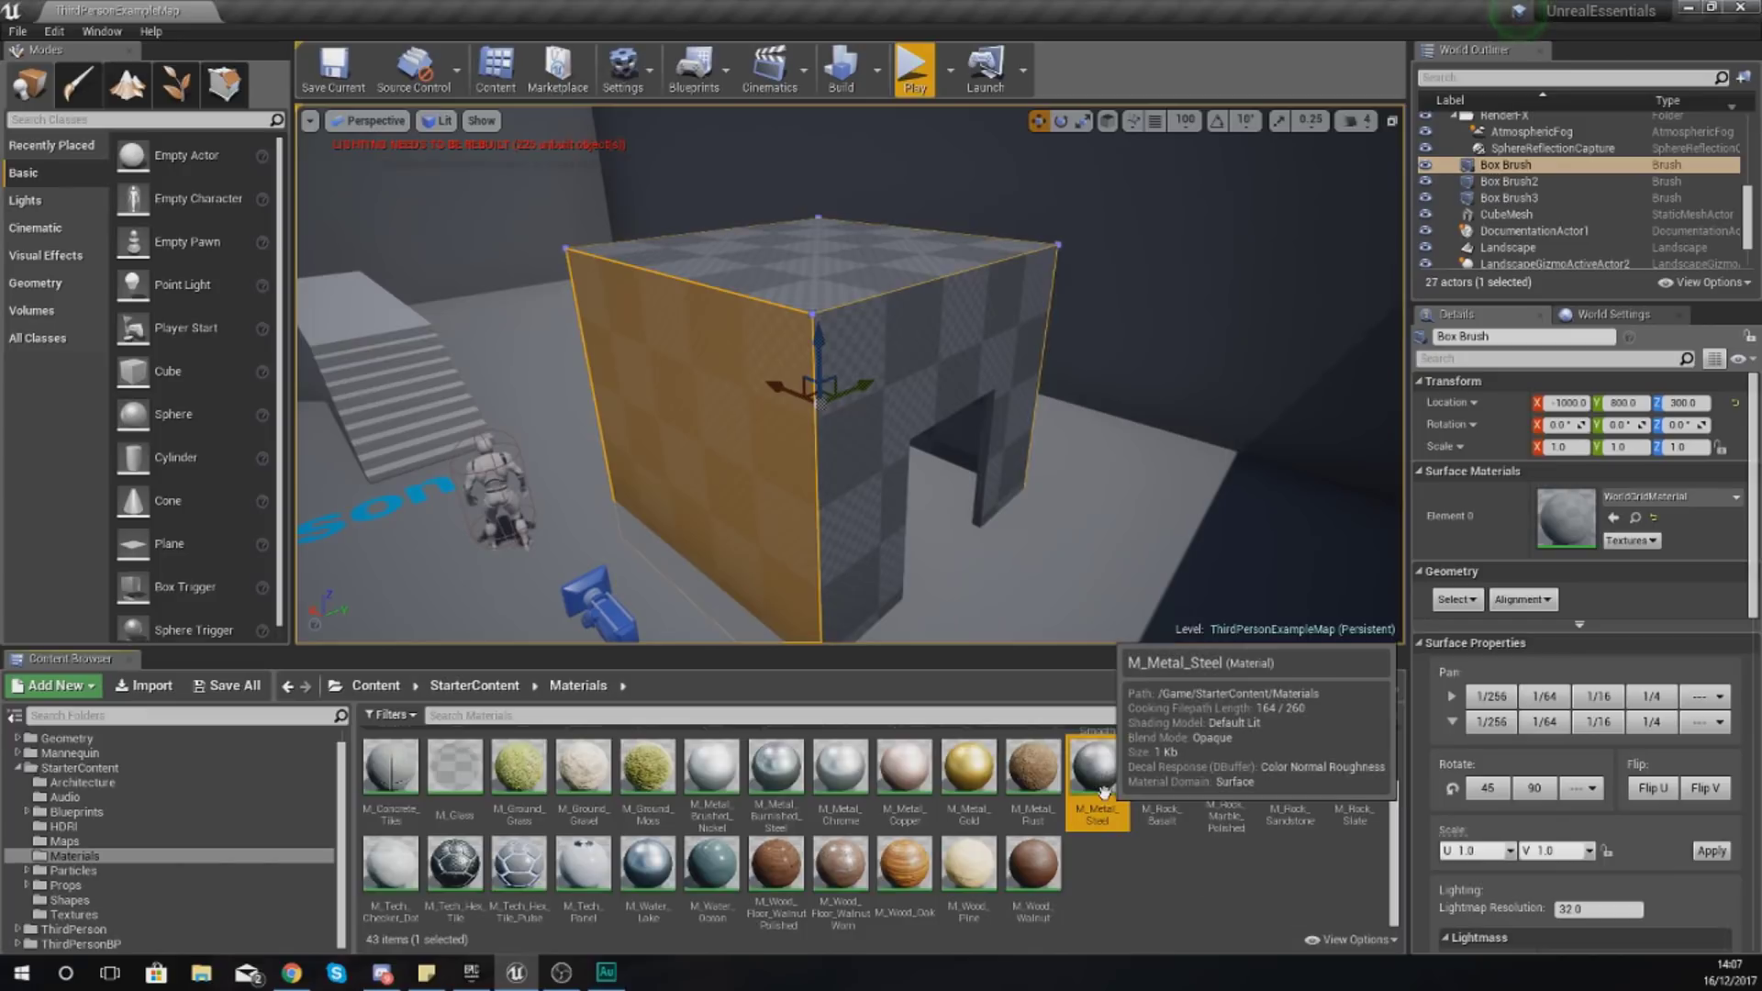
{"action": "left_click_drag", "start_coordinate": [863, 531], "coordinate": [758, 447]}
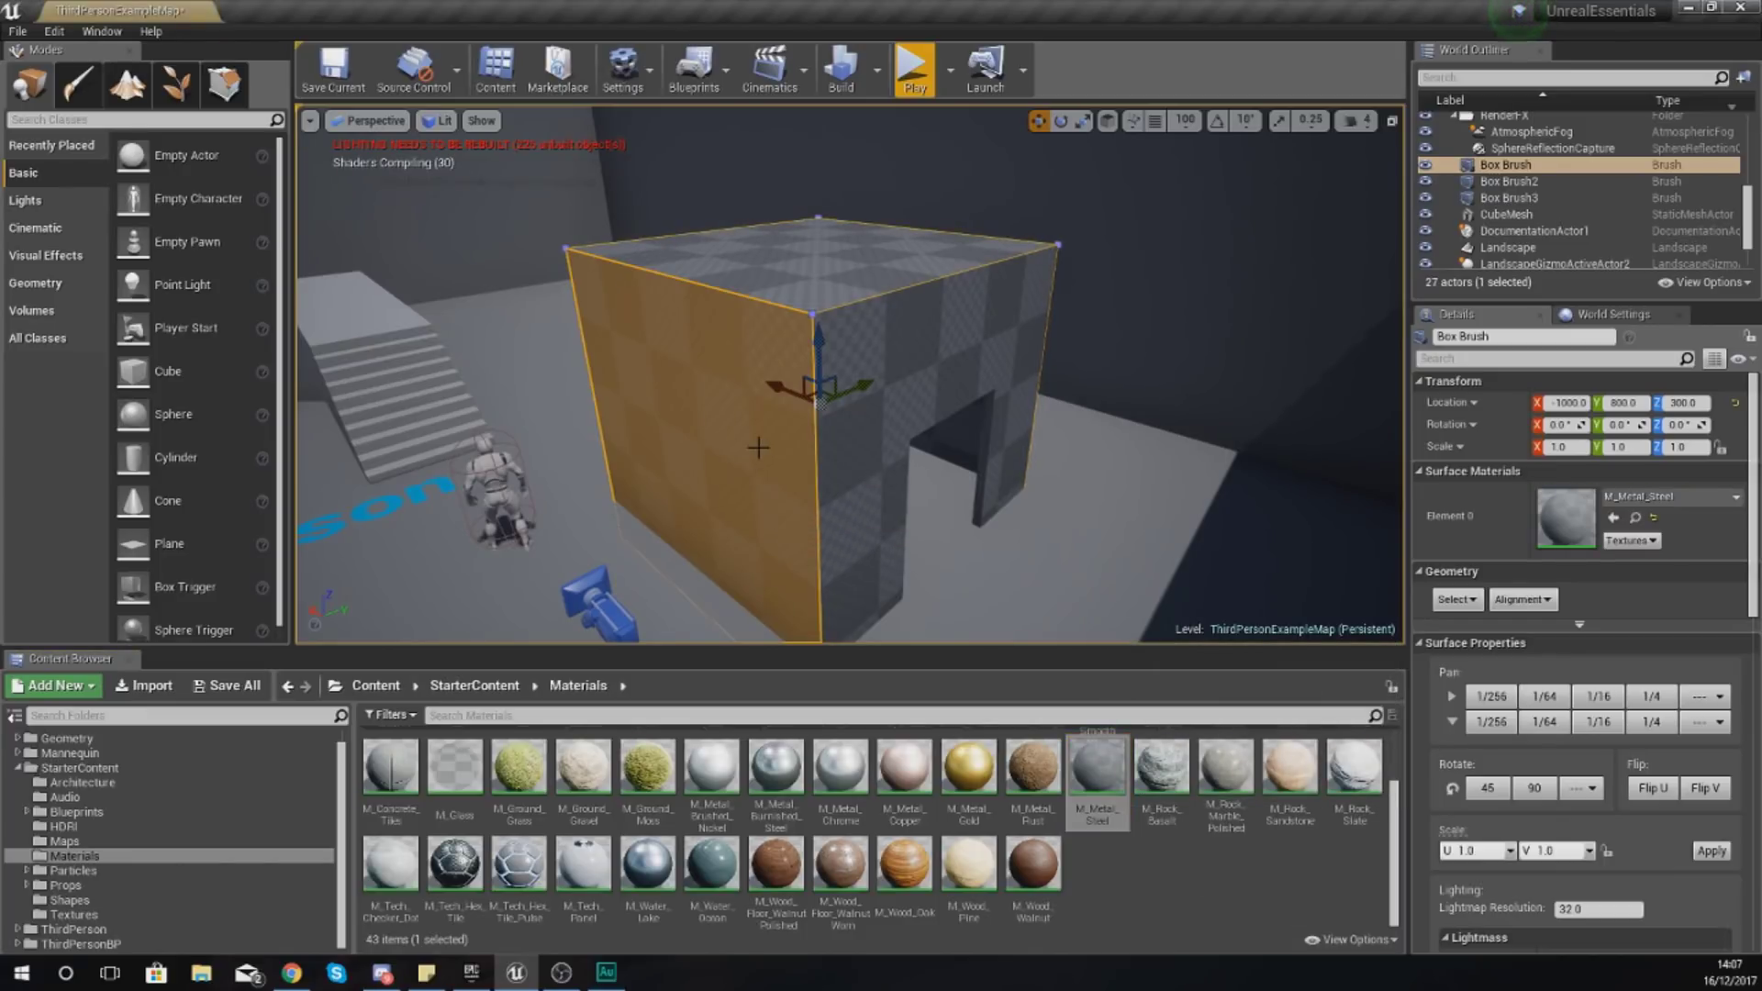
{"action": "left_click_drag", "start_coordinate": [1097, 769], "coordinate": [864, 367]}
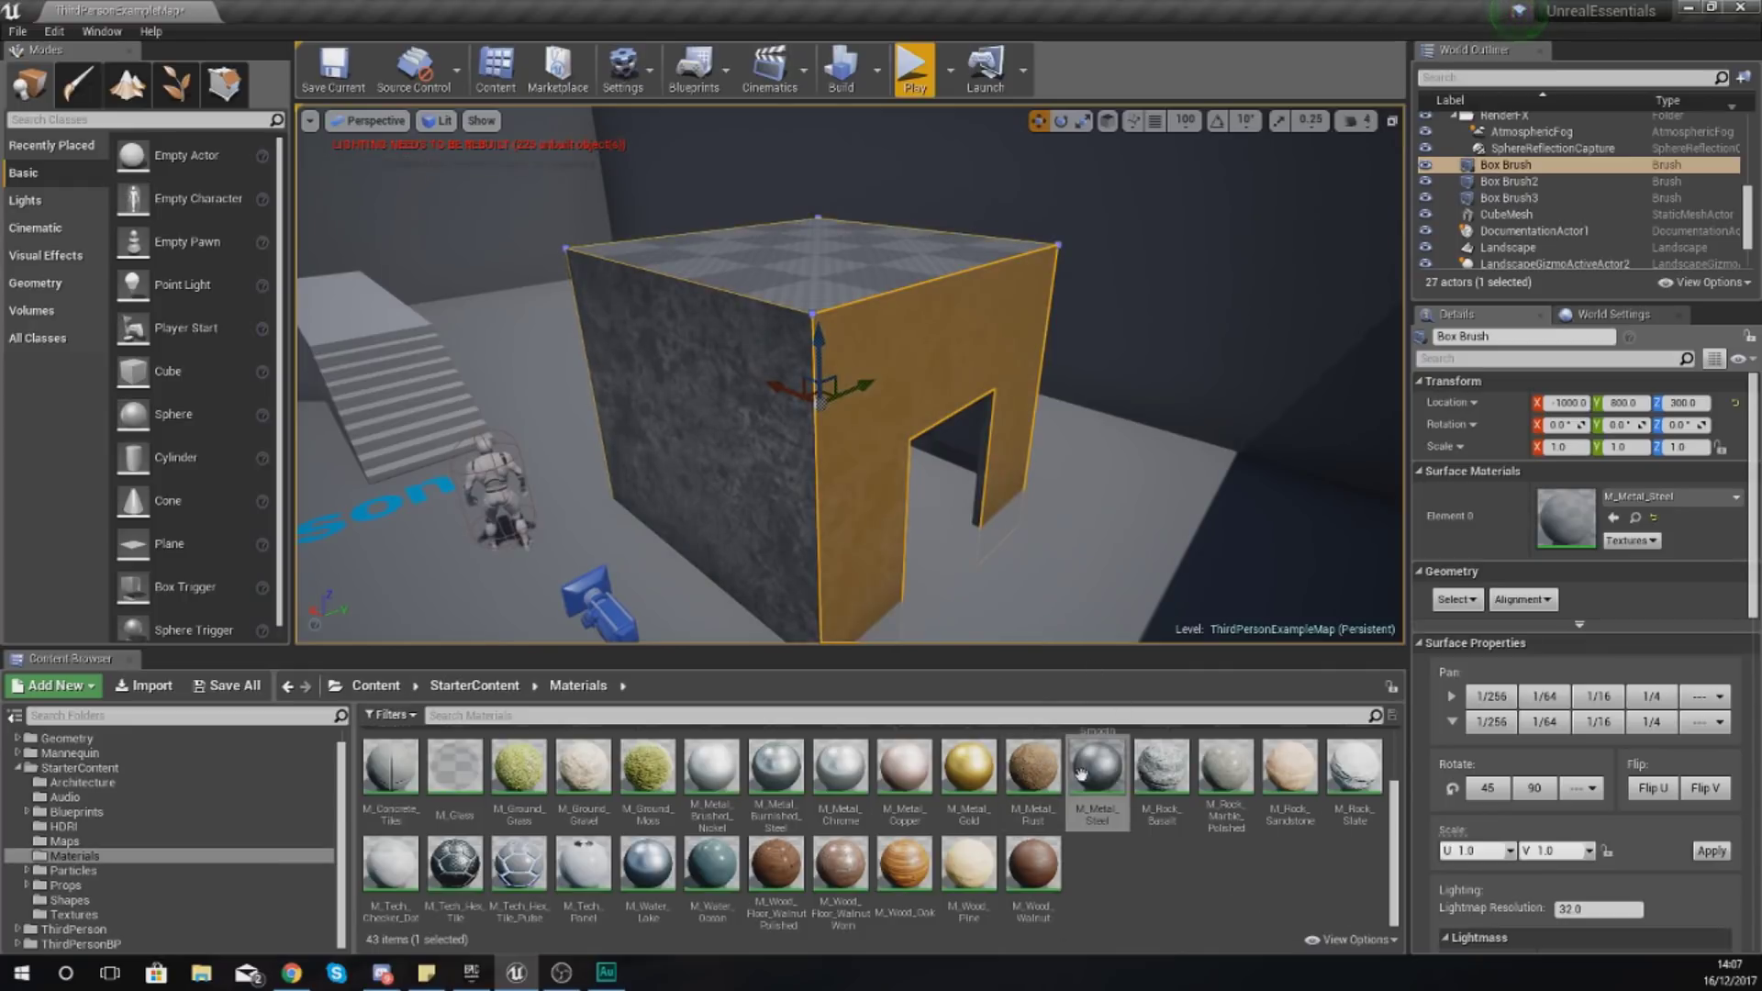
{"action": "left_click_drag", "start_coordinate": [1096, 769], "coordinate": [953, 400]}
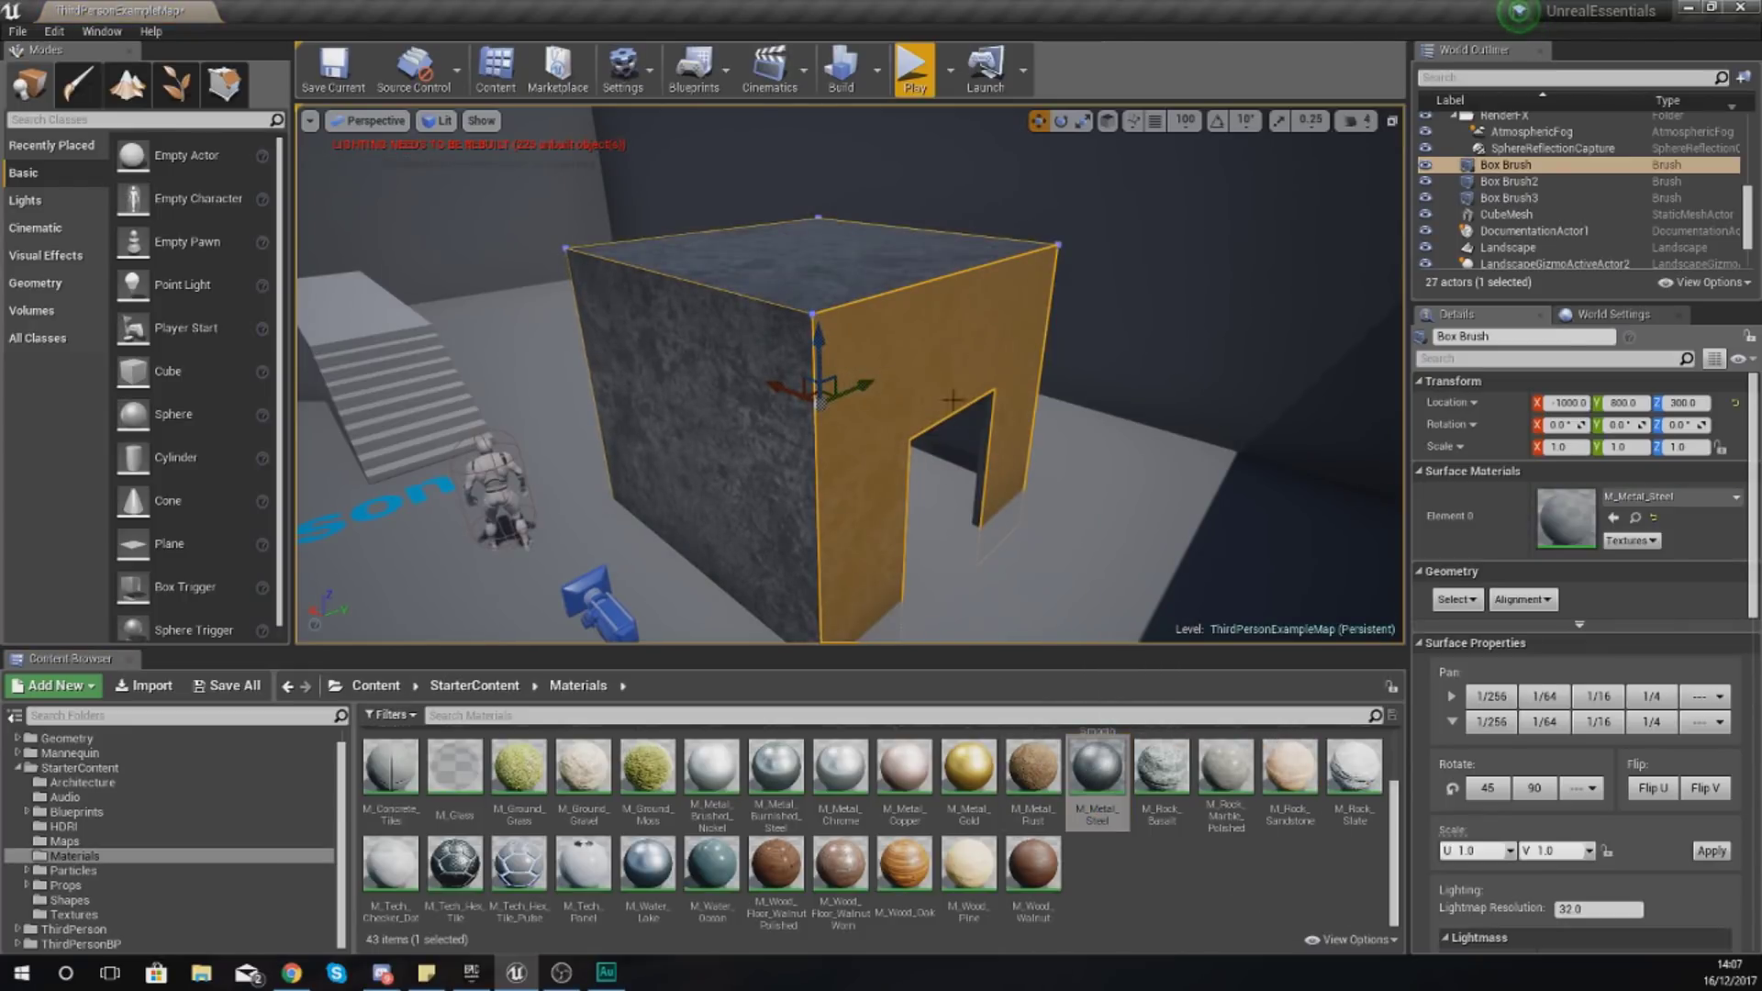
Step: Deselect the brush, swing the view around, and select M_Rock_Sandstone
{"action": "left_click", "coordinate": [1002, 418]}
{"action": "right_click_drag", "start_coordinate": [1001, 418], "coordinate": [1002, 419]}
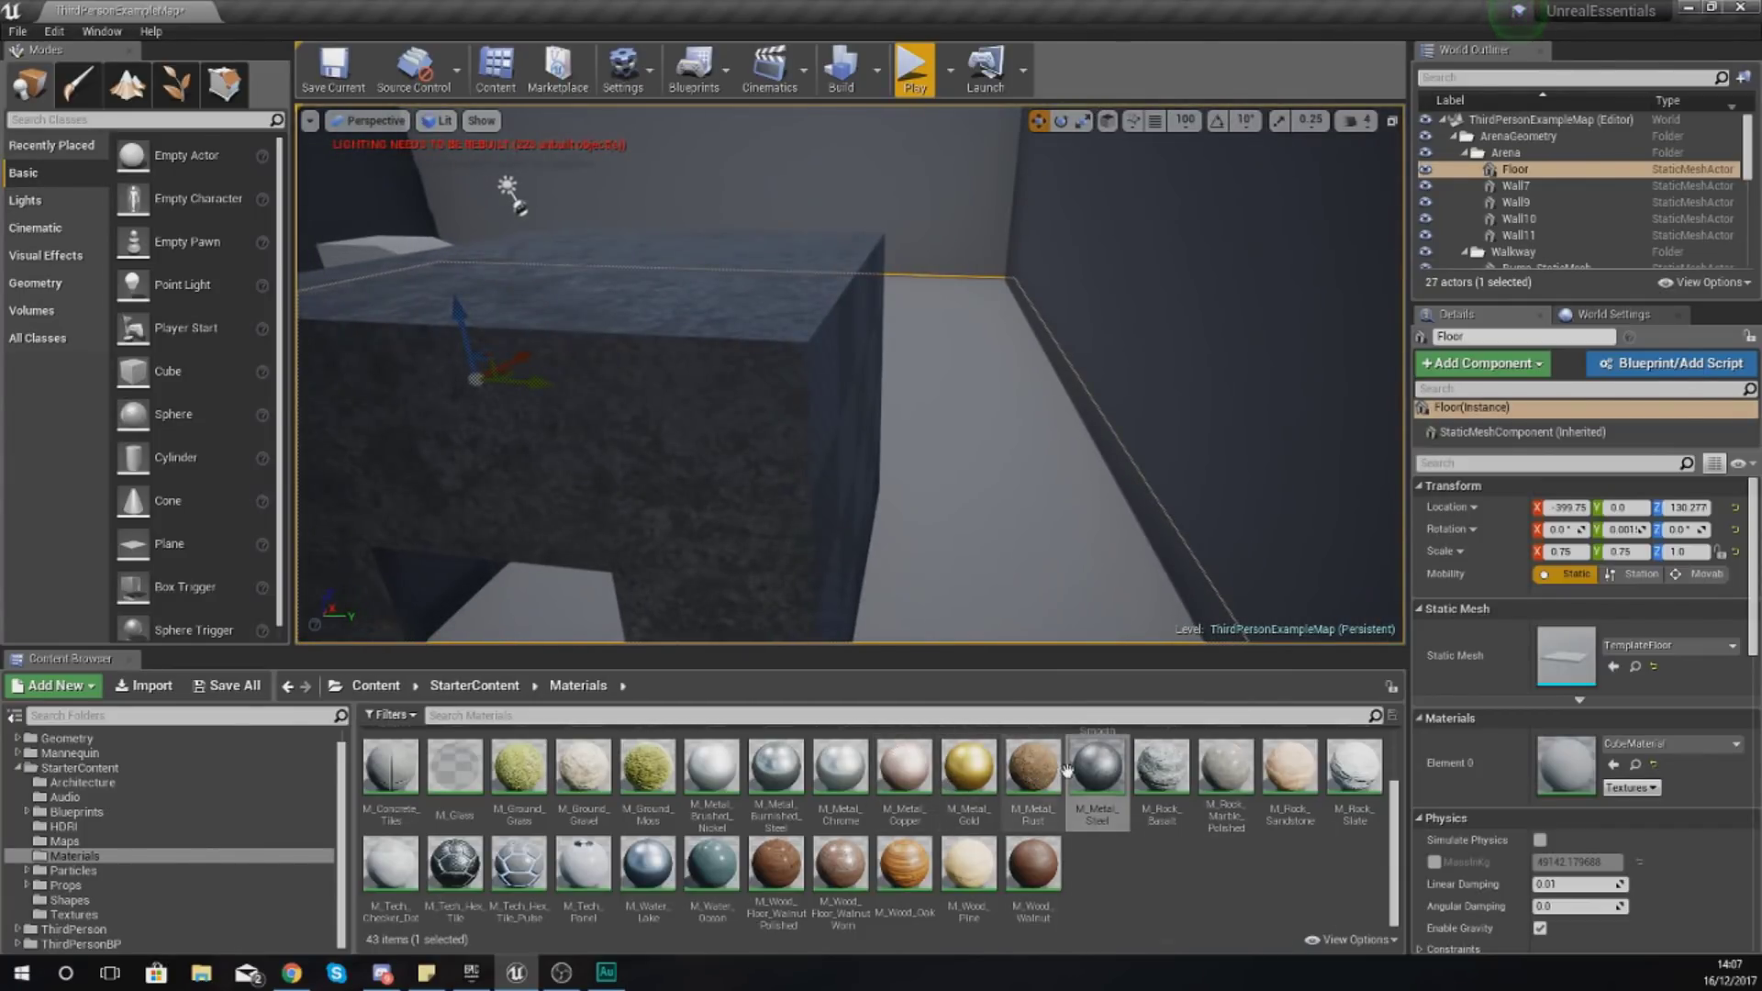
{"action": "left_click", "coordinate": [1097, 766]}
Step: Drop M_Rock_Sandstone onto the box brush's front, side and top faces, then orbit to inspect
{"action": "left_click", "coordinate": [1289, 766]}
{"action": "left_click_drag", "start_coordinate": [1289, 766], "coordinate": [670, 453]}
{"action": "right_click_drag", "start_coordinate": [670, 454], "coordinate": [669, 453]}
{"action": "left_click_drag", "start_coordinate": [1290, 766], "coordinate": [887, 493]}
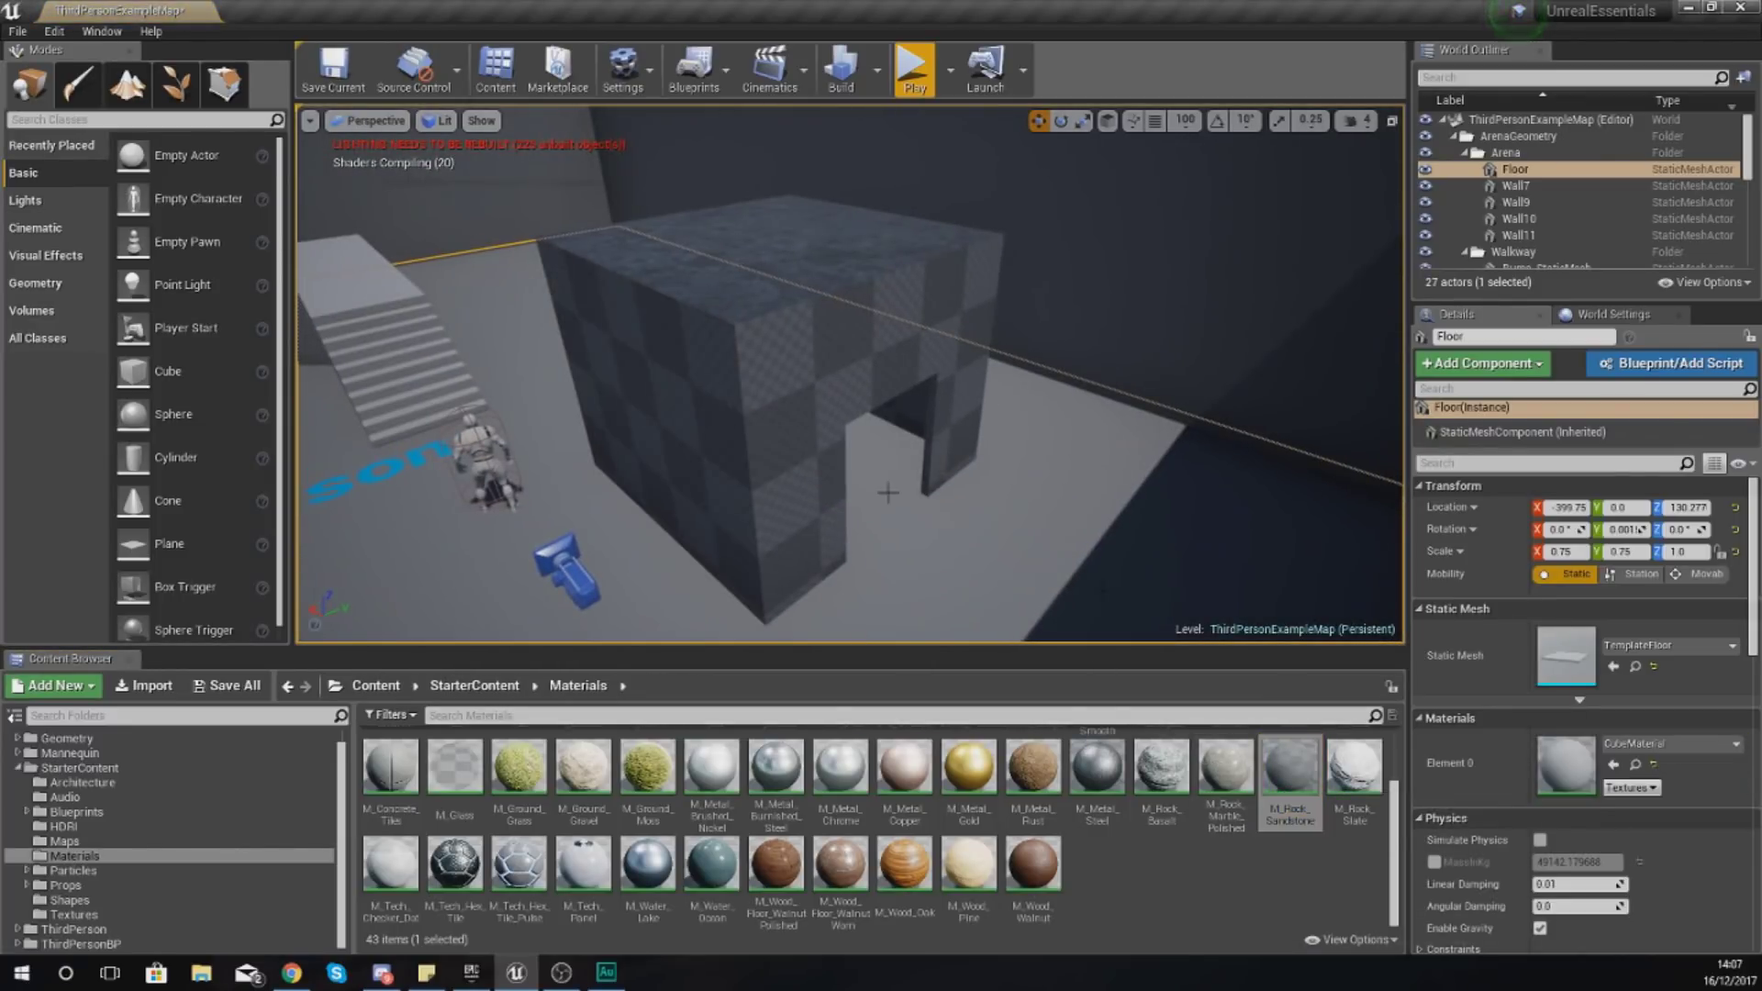
{"action": "left_click_drag", "start_coordinate": [1290, 766], "coordinate": [753, 268]}
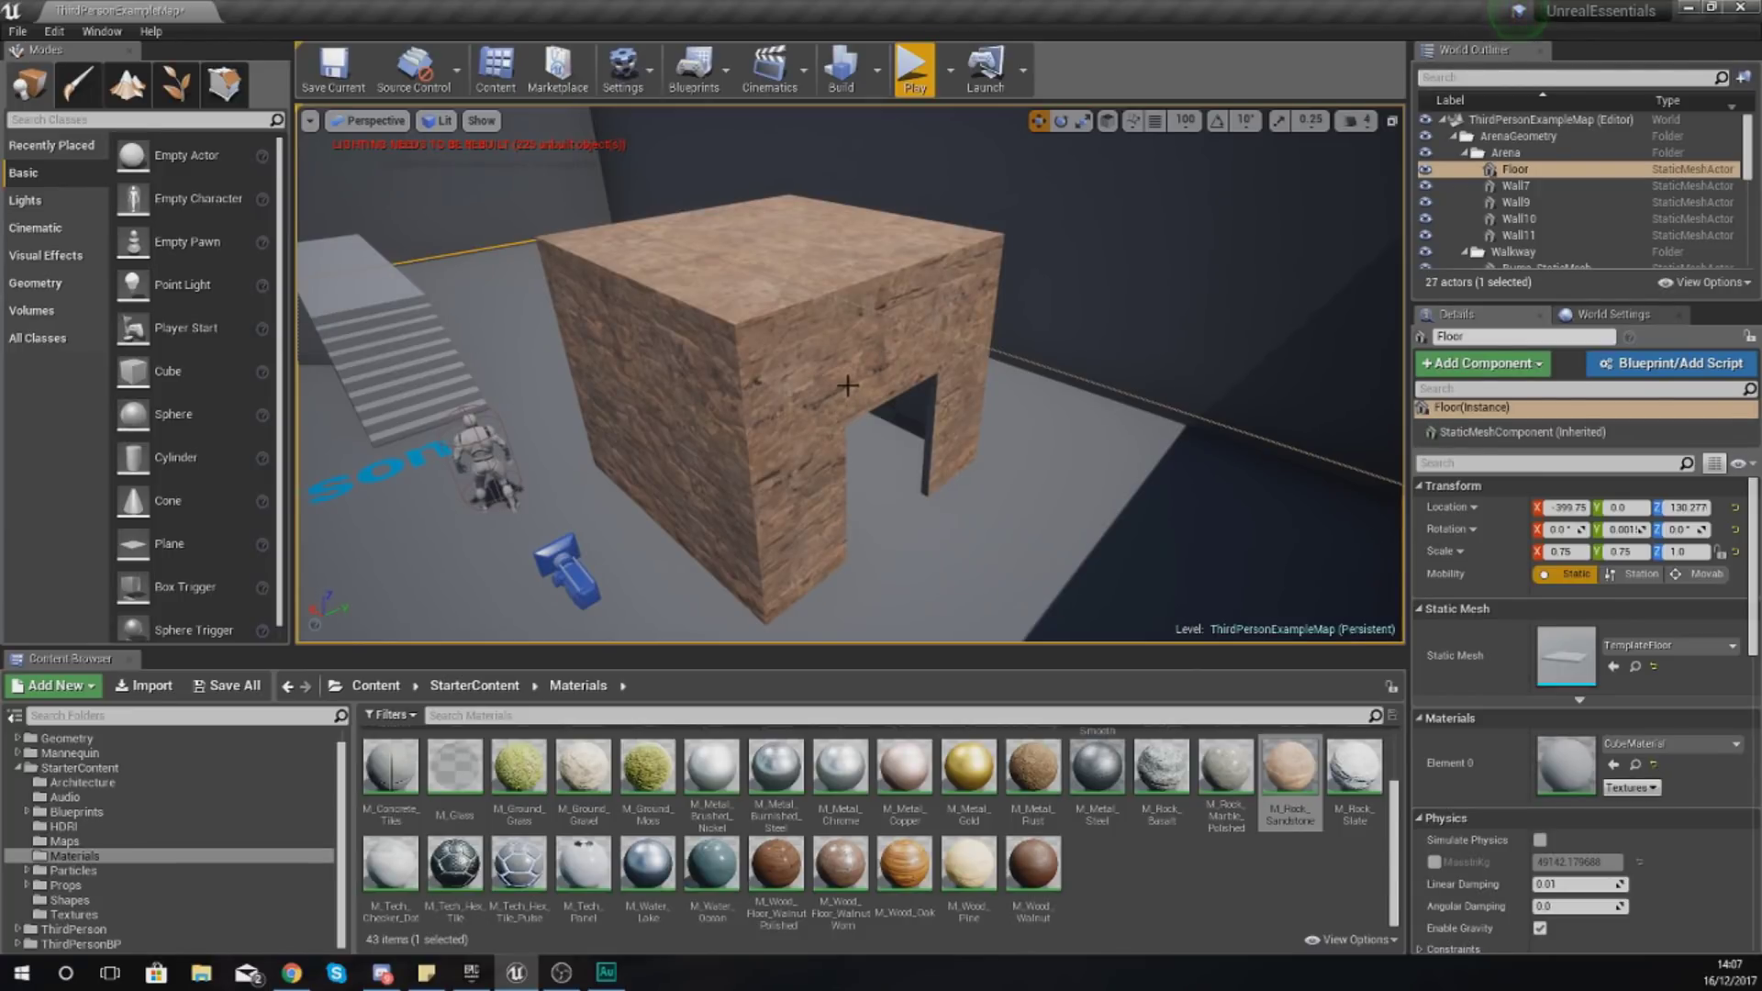
{"action": "left_click_drag", "start_coordinate": [872, 361], "coordinate": [808, 376]}
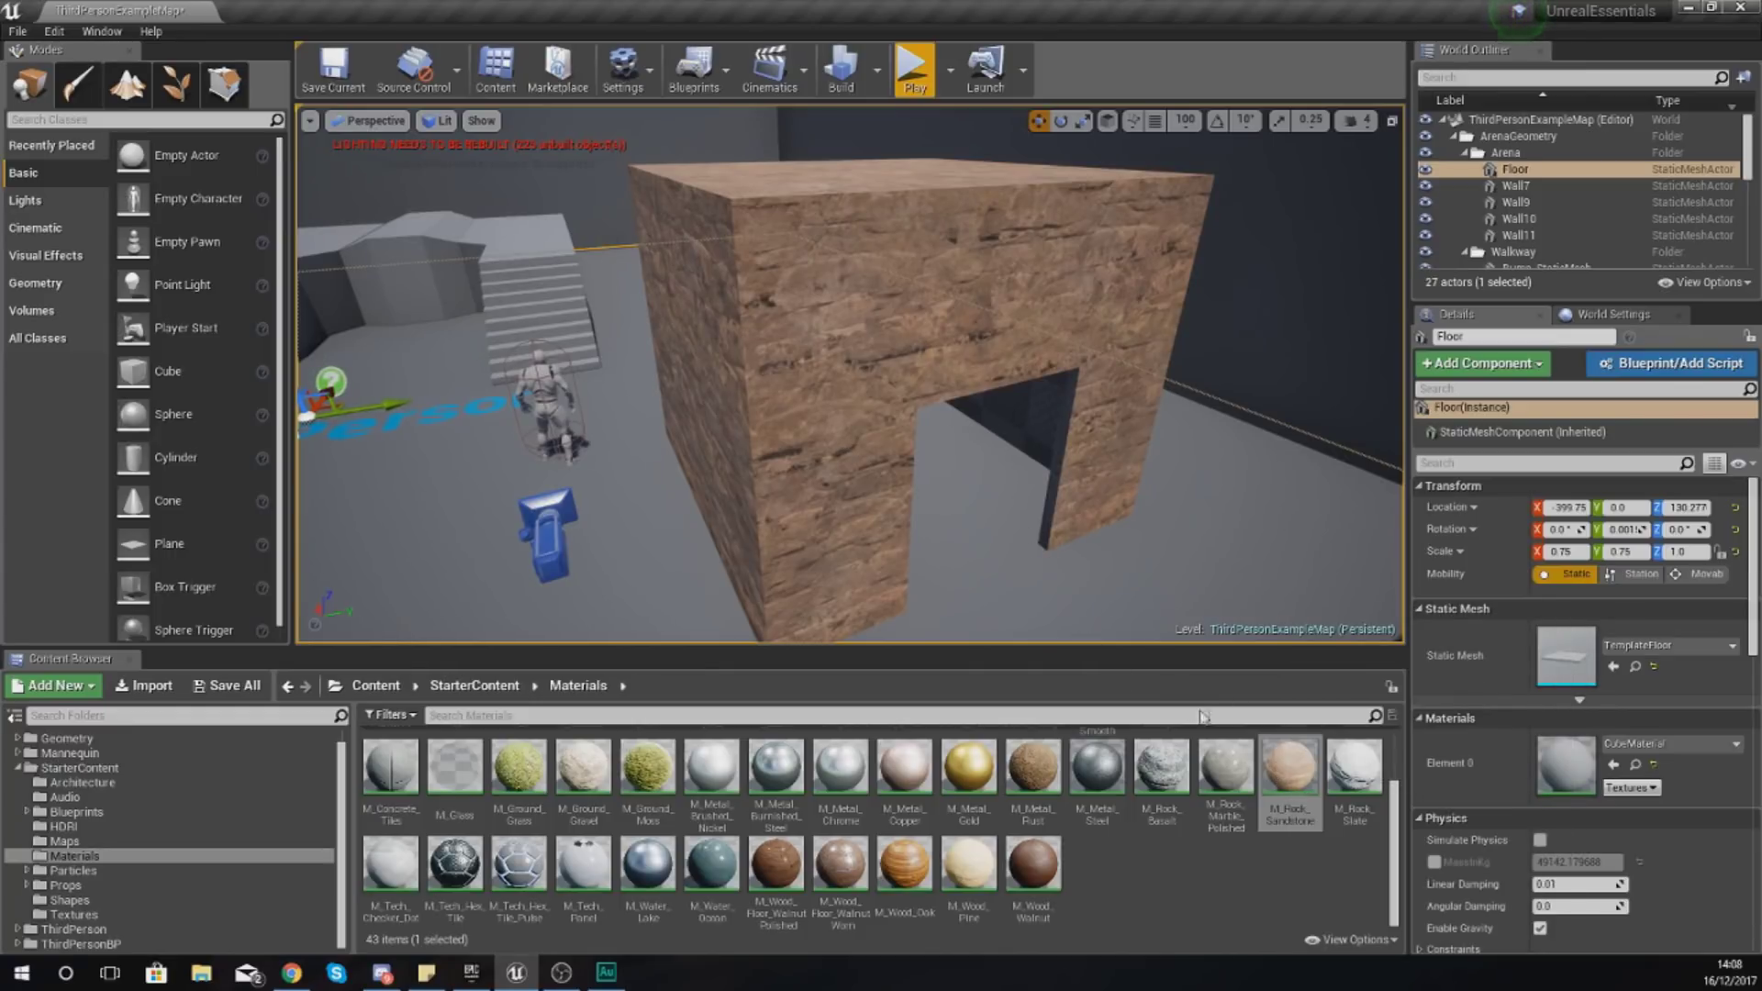
Step: Open M_Rock_Sandstone in the Material Editor, zoom, rotate the preview sphere, and pan the graph
{"action": "double_click", "coordinate": [1278, 764]}
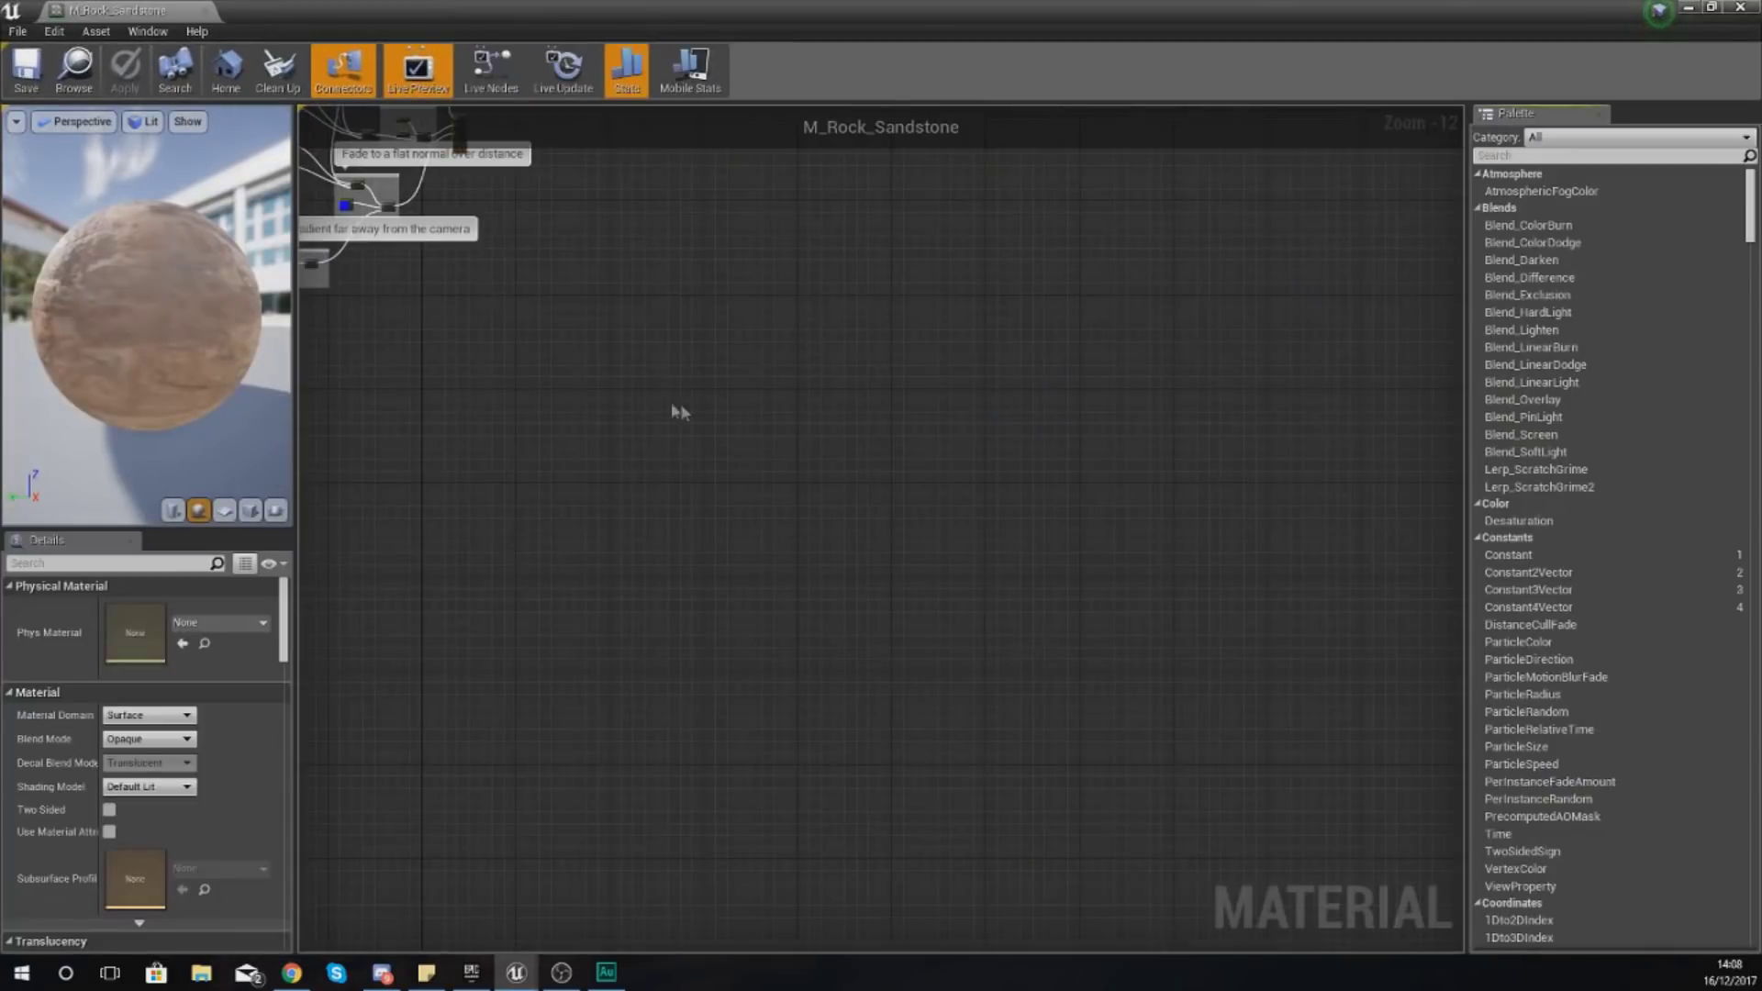
{"action": "scroll", "coordinate": [640, 444], "scroll_direction": "up", "scroll_amount": 6}
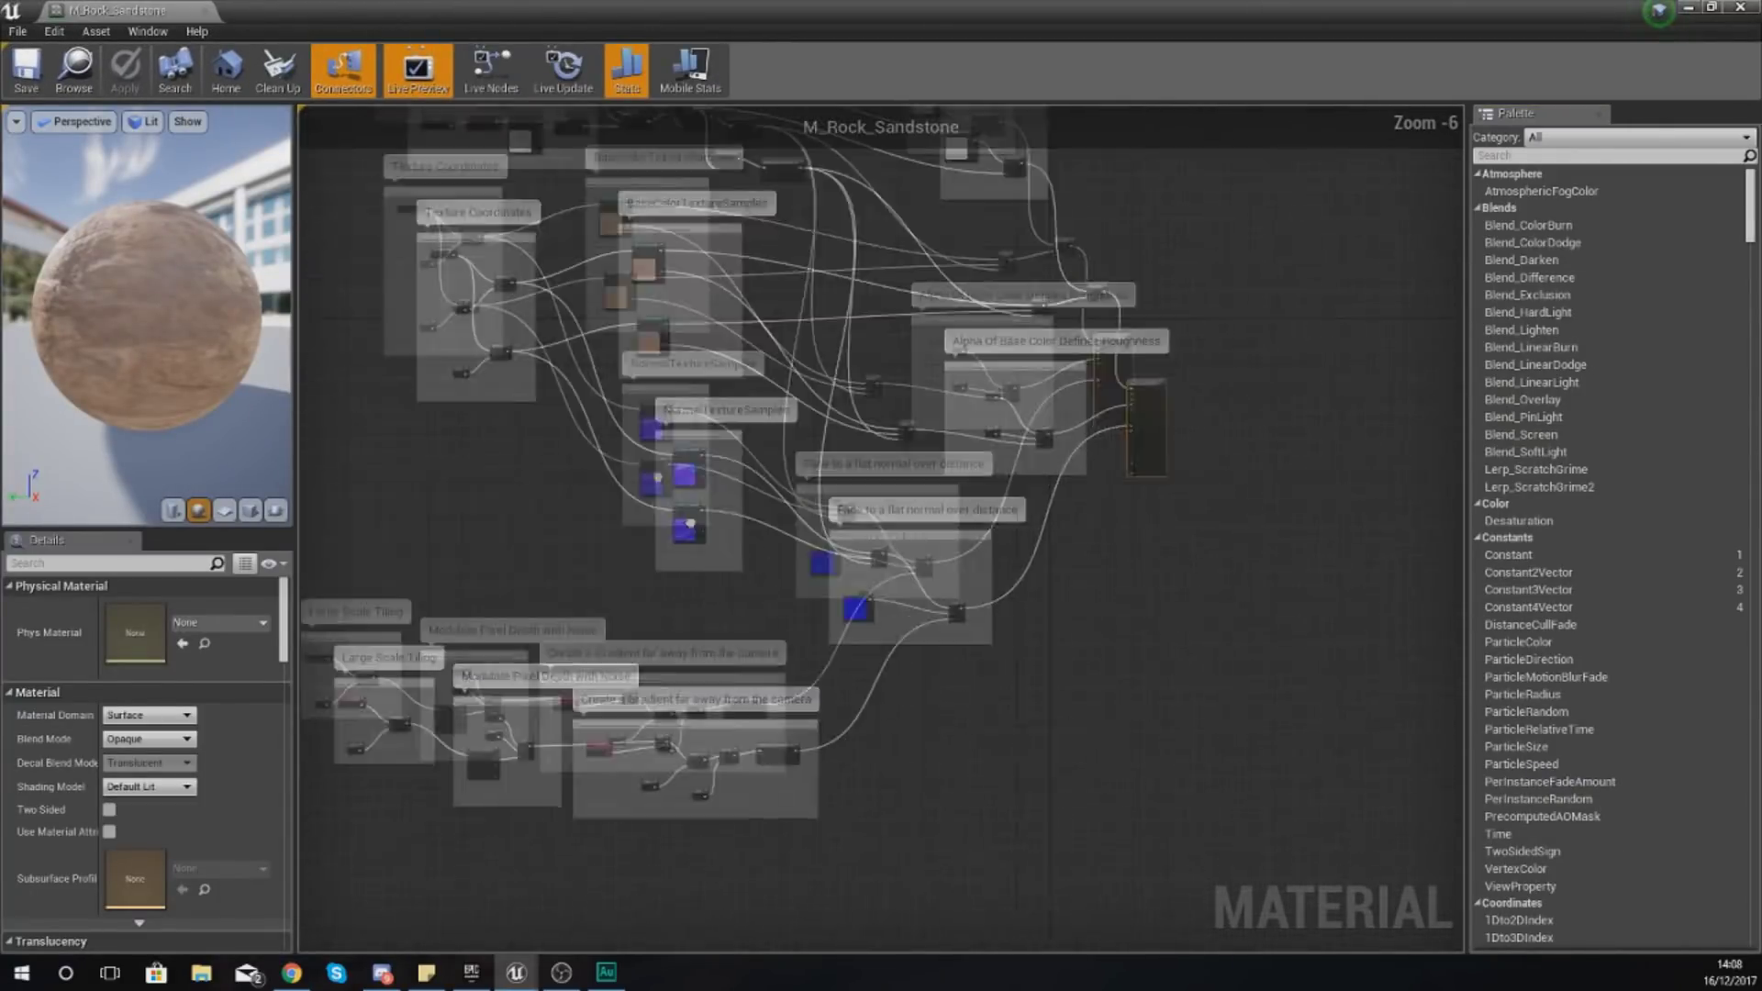
{"action": "mouse_move", "coordinate": [153, 252]}
{"action": "left_mouse_down"}
{"action": "mouse_move", "coordinate": [212, 255]}
{"action": "mouse_move", "coordinate": [154, 252]}
{"action": "left_mouse_up"}
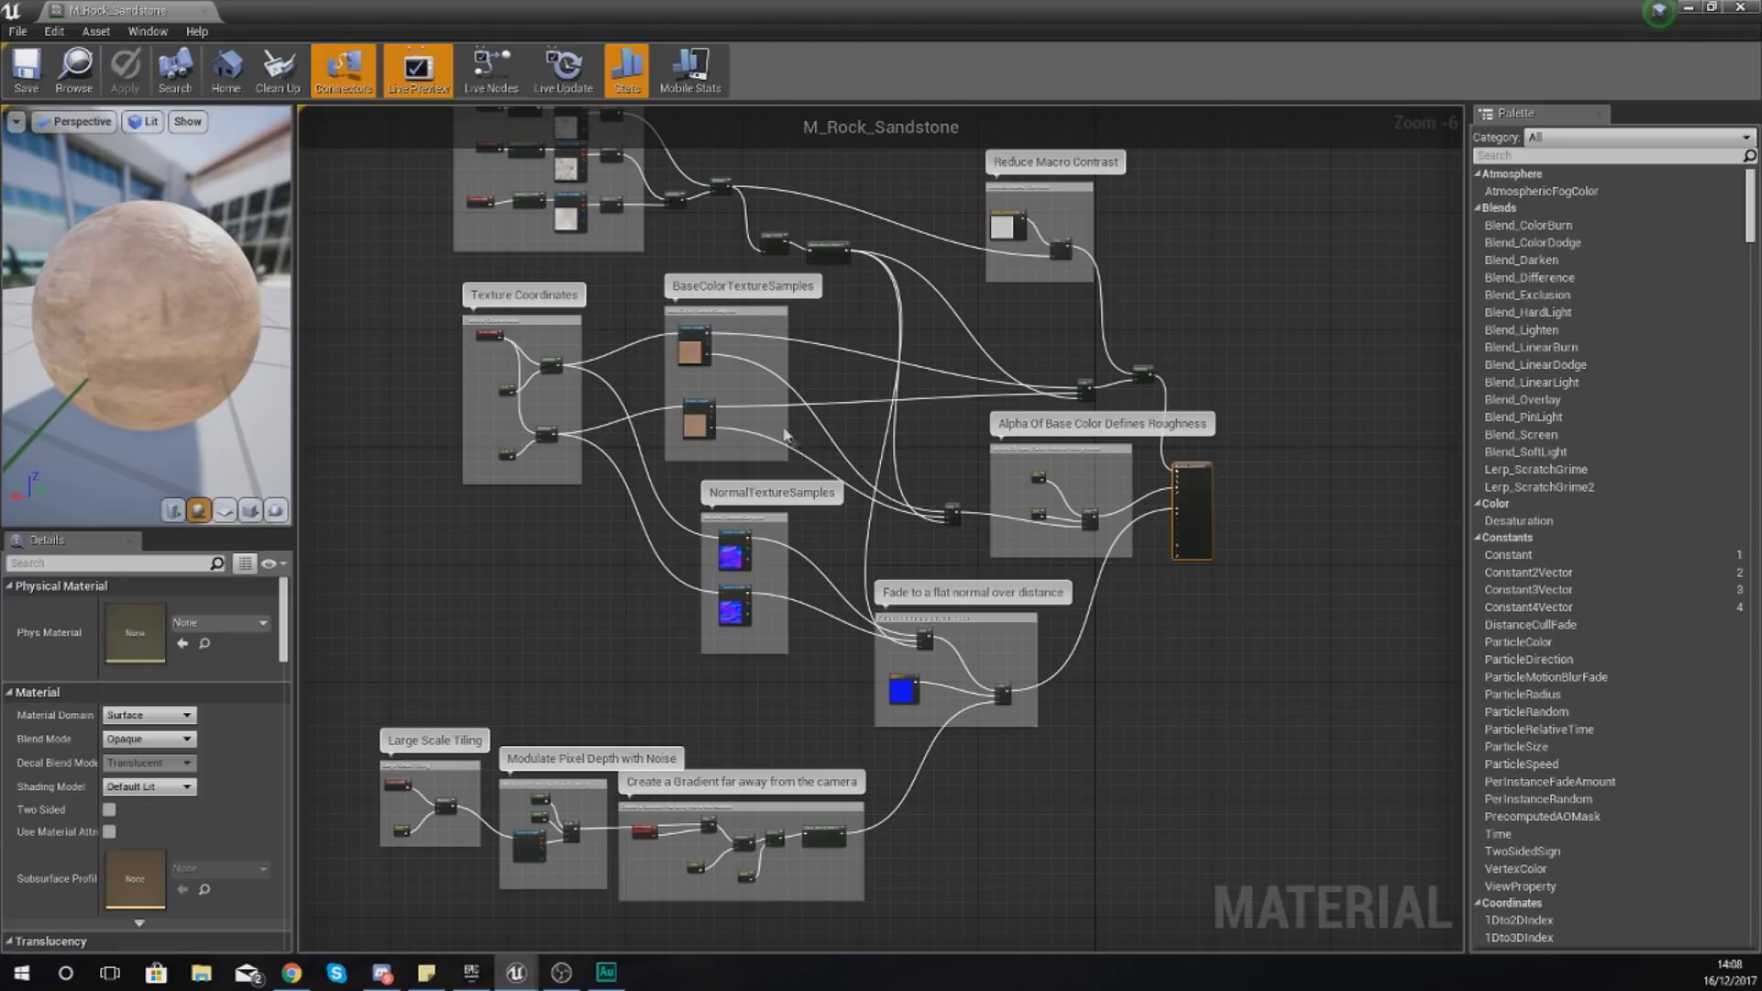
{"action": "right_click_drag", "start_coordinate": [785, 434], "coordinate": [791, 475]}
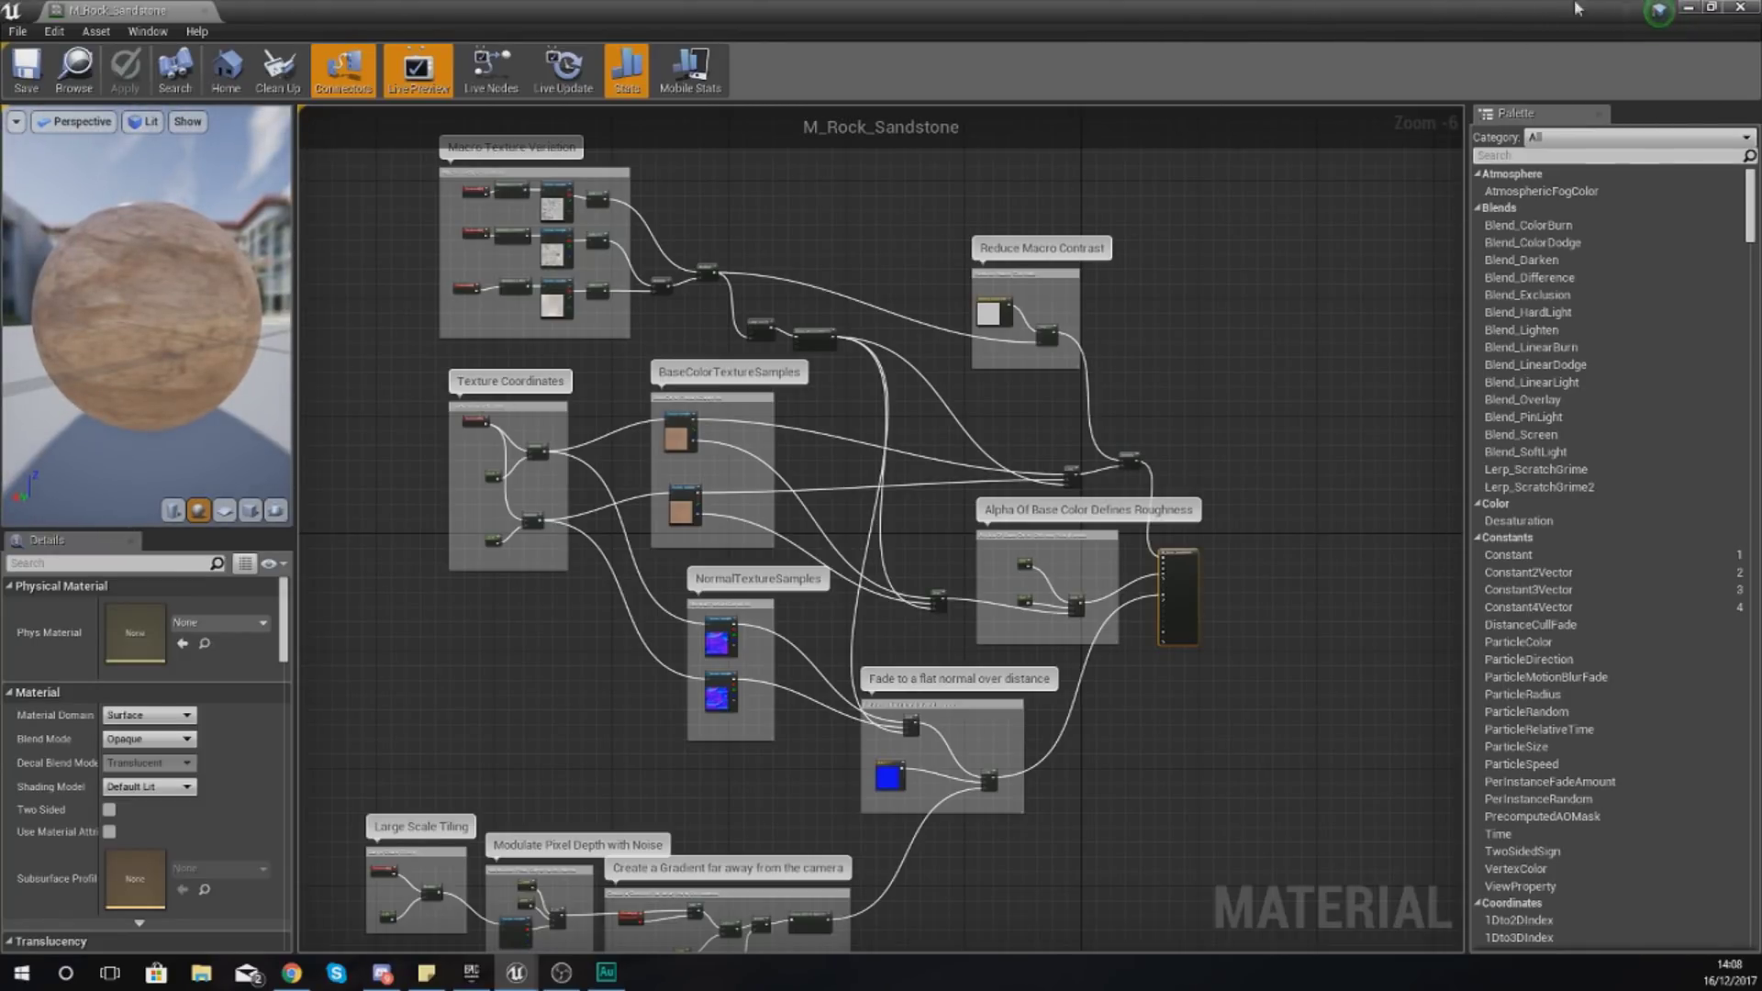
Step: Close the Material Editor, list the Props folder's 20 meshes, and select SM_Couch
{"action": "left_click", "coordinate": [1741, 8]}
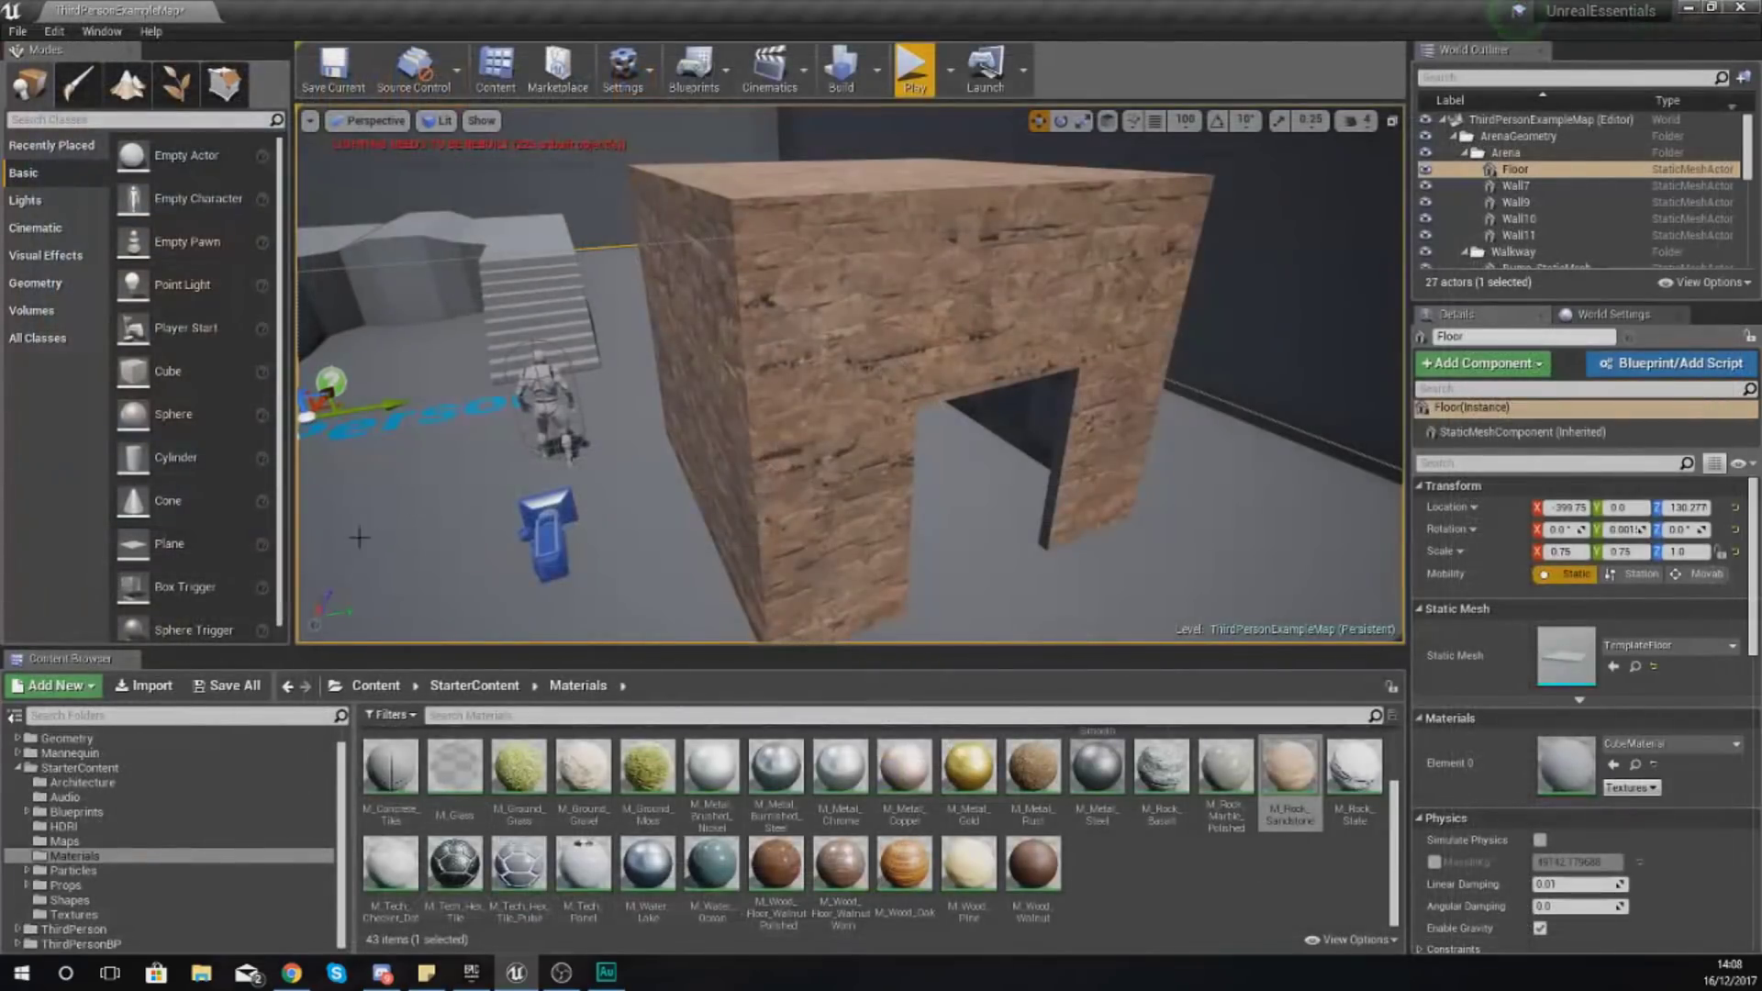
{"action": "left_click", "coordinate": [65, 884]}
{"action": "left_click", "coordinate": [709, 779]}
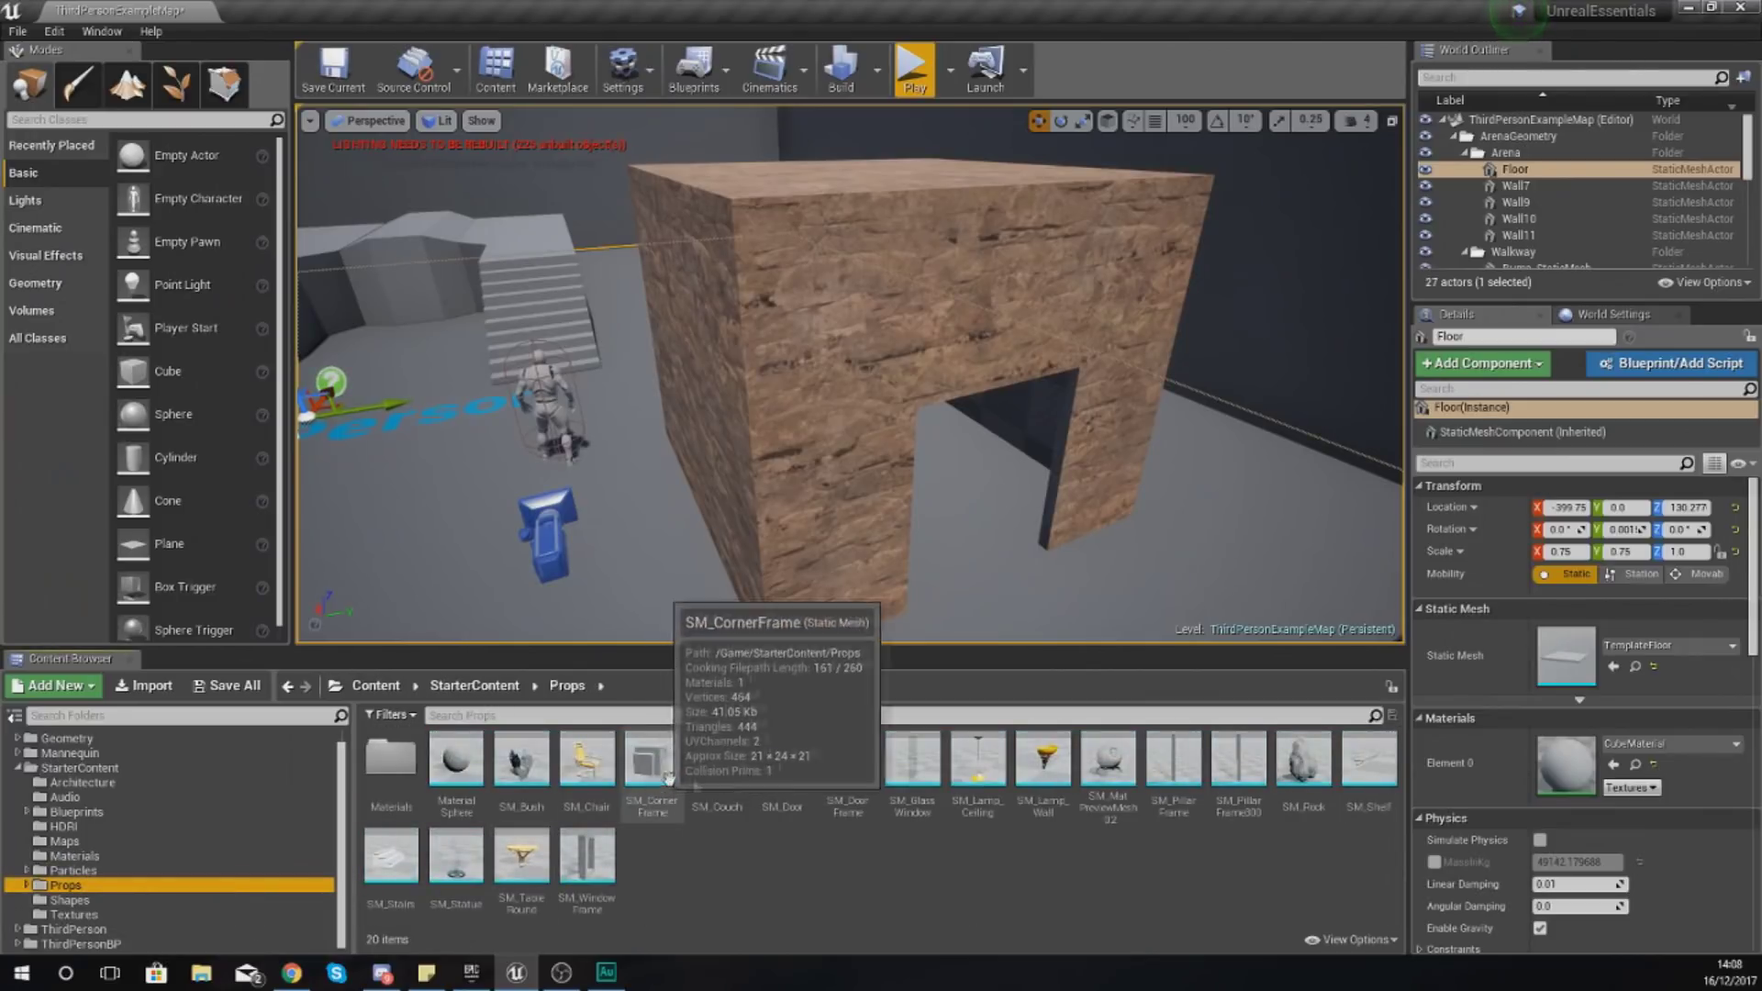
Step: Preview SM_Couch in the Static Mesh Editor, check its collision options, then close it
{"action": "double_click", "coordinate": [709, 778]}
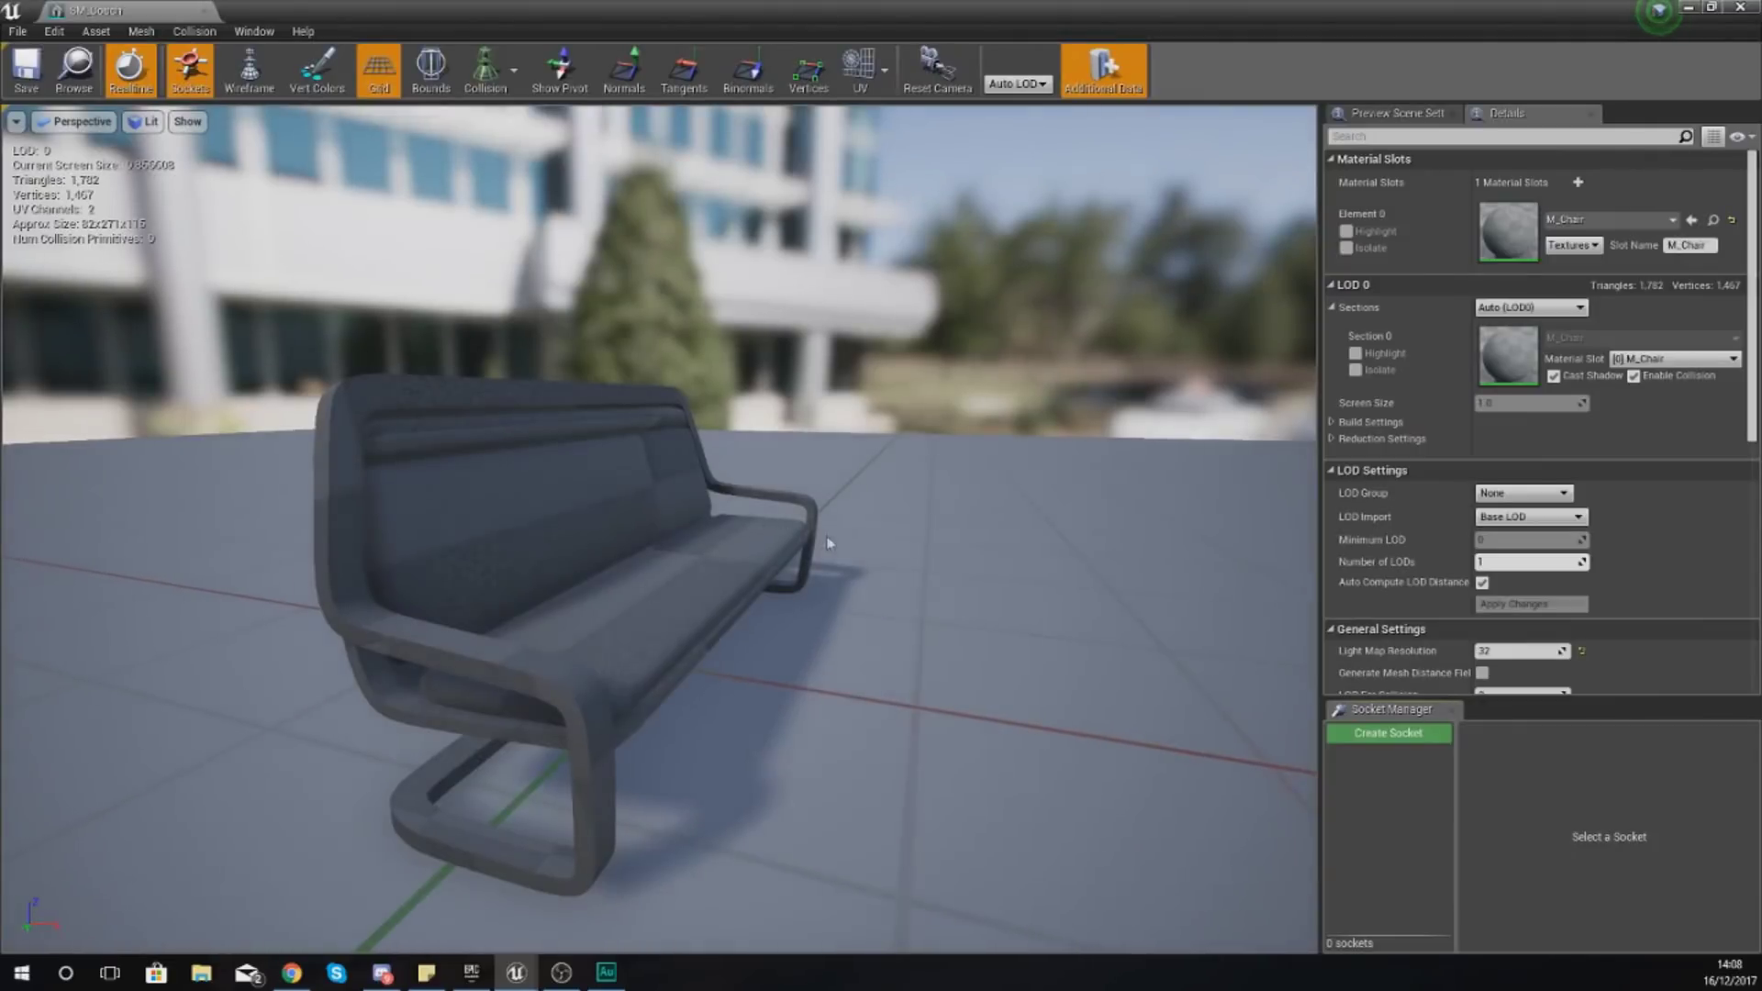
{"action": "mouse_move", "coordinate": [828, 543]}
{"action": "left_mouse_down"}
{"action": "mouse_move", "coordinate": [790, 587]}
{"action": "mouse_move", "coordinate": [808, 532]}
{"action": "mouse_move", "coordinate": [826, 541]}
{"action": "left_mouse_up"}
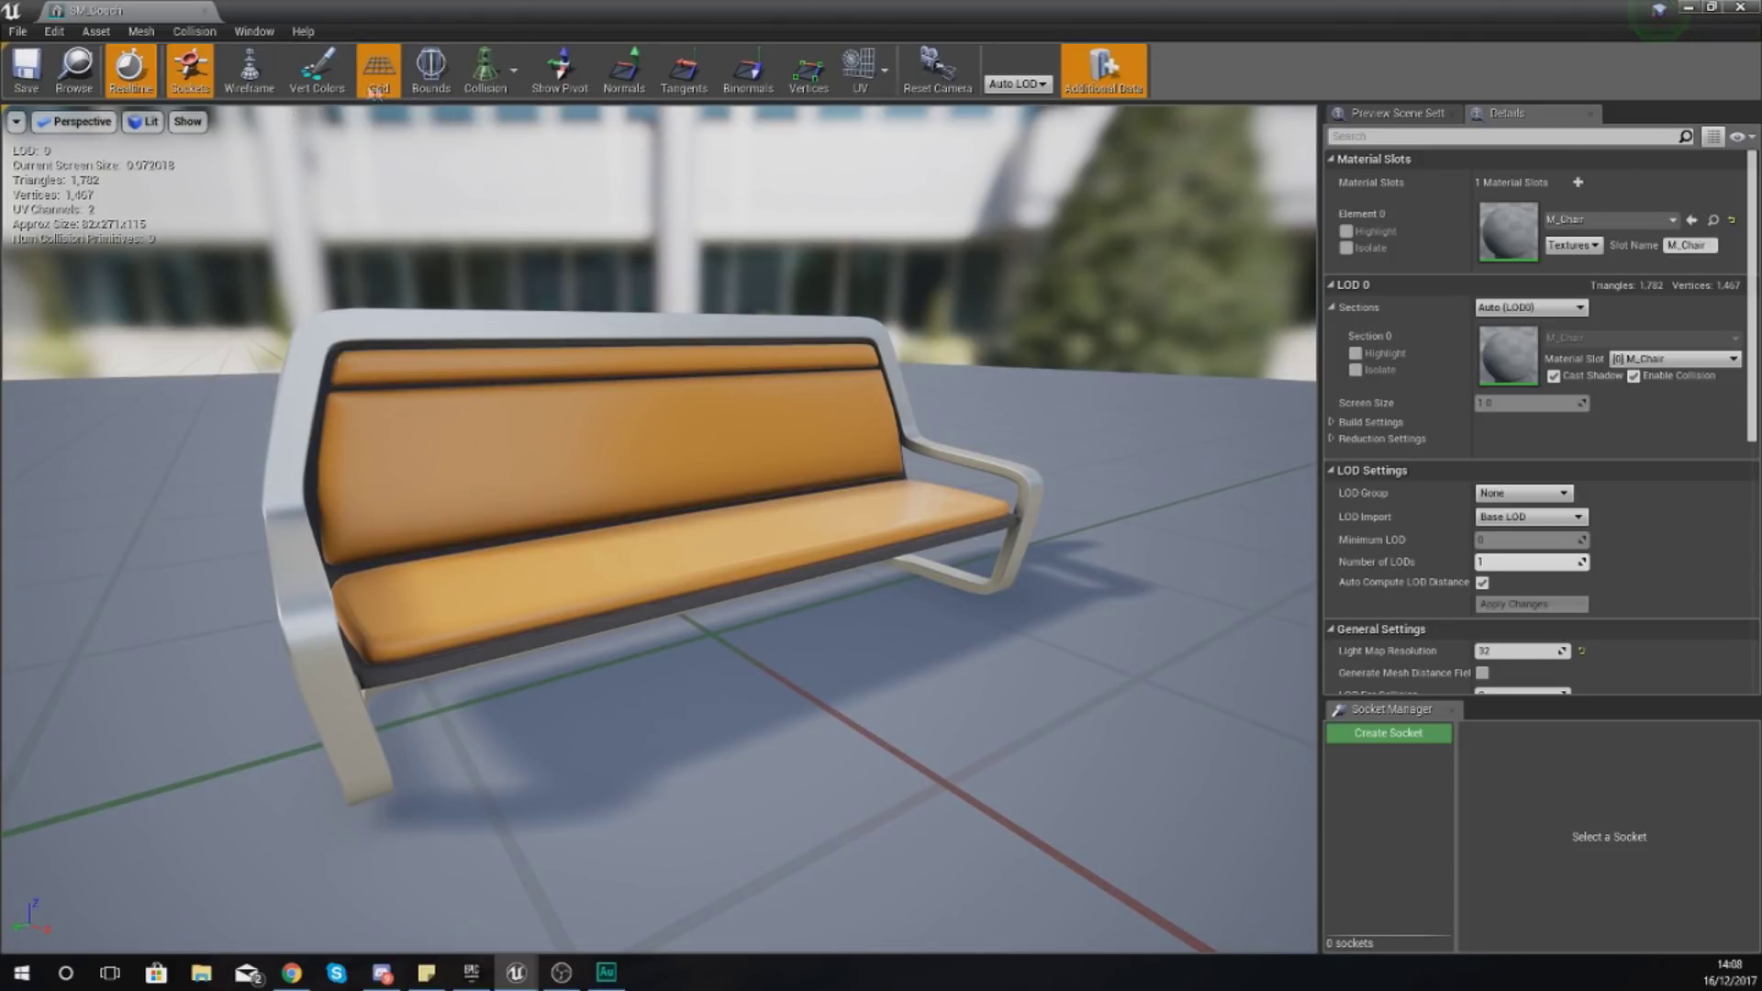
{"action": "left_click", "coordinate": [496, 66]}
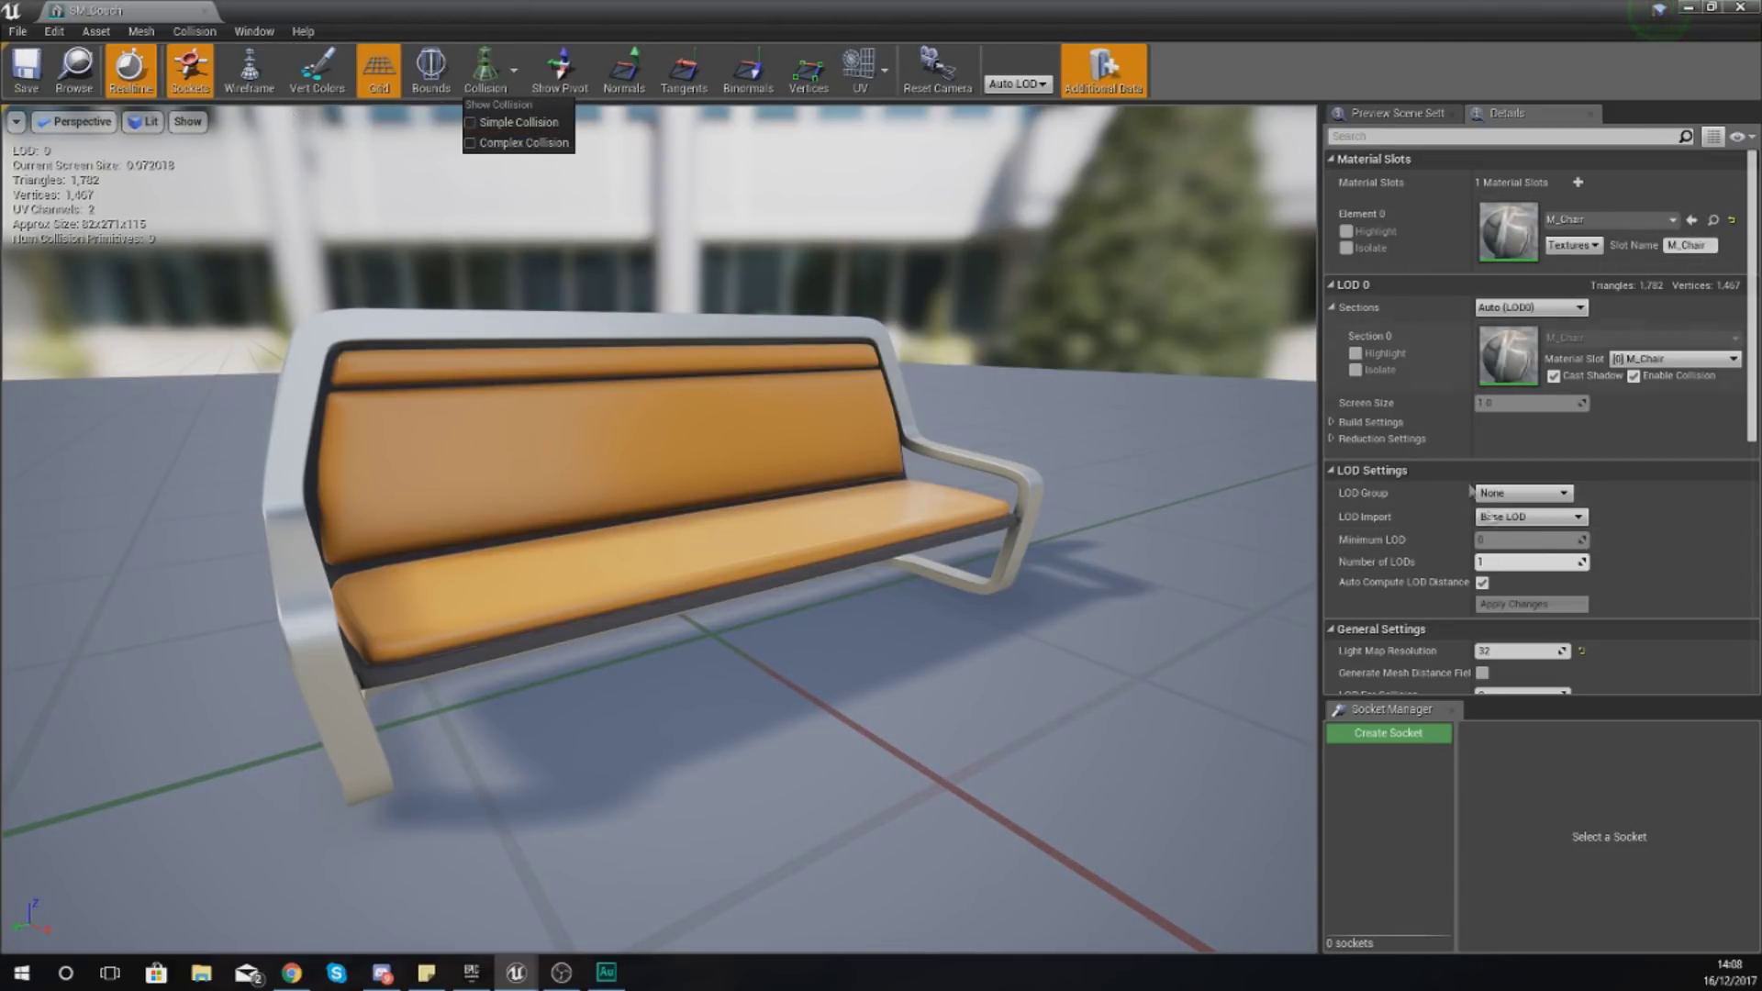
{"action": "left_click", "coordinate": [1741, 9]}
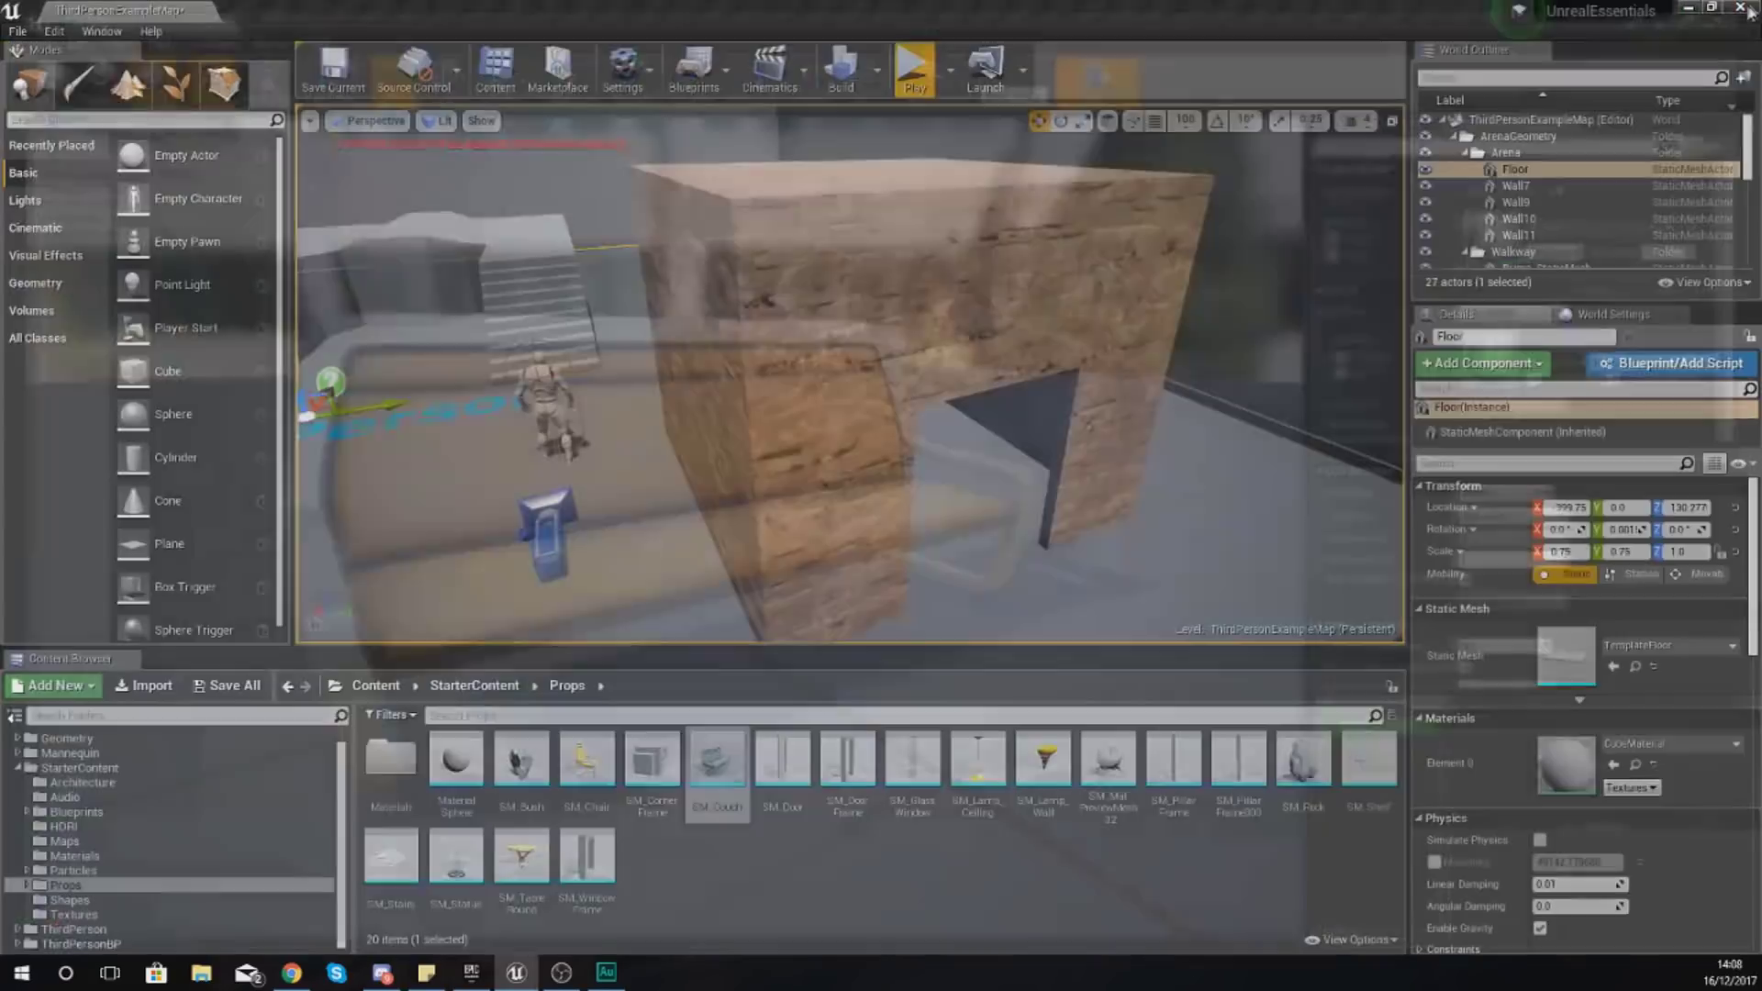
Step: Reframe the view on the building, deselect SM_Couch, and select SM_Door
{"action": "right_click_drag", "start_coordinate": [1189, 458], "coordinate": [1023, 487]}
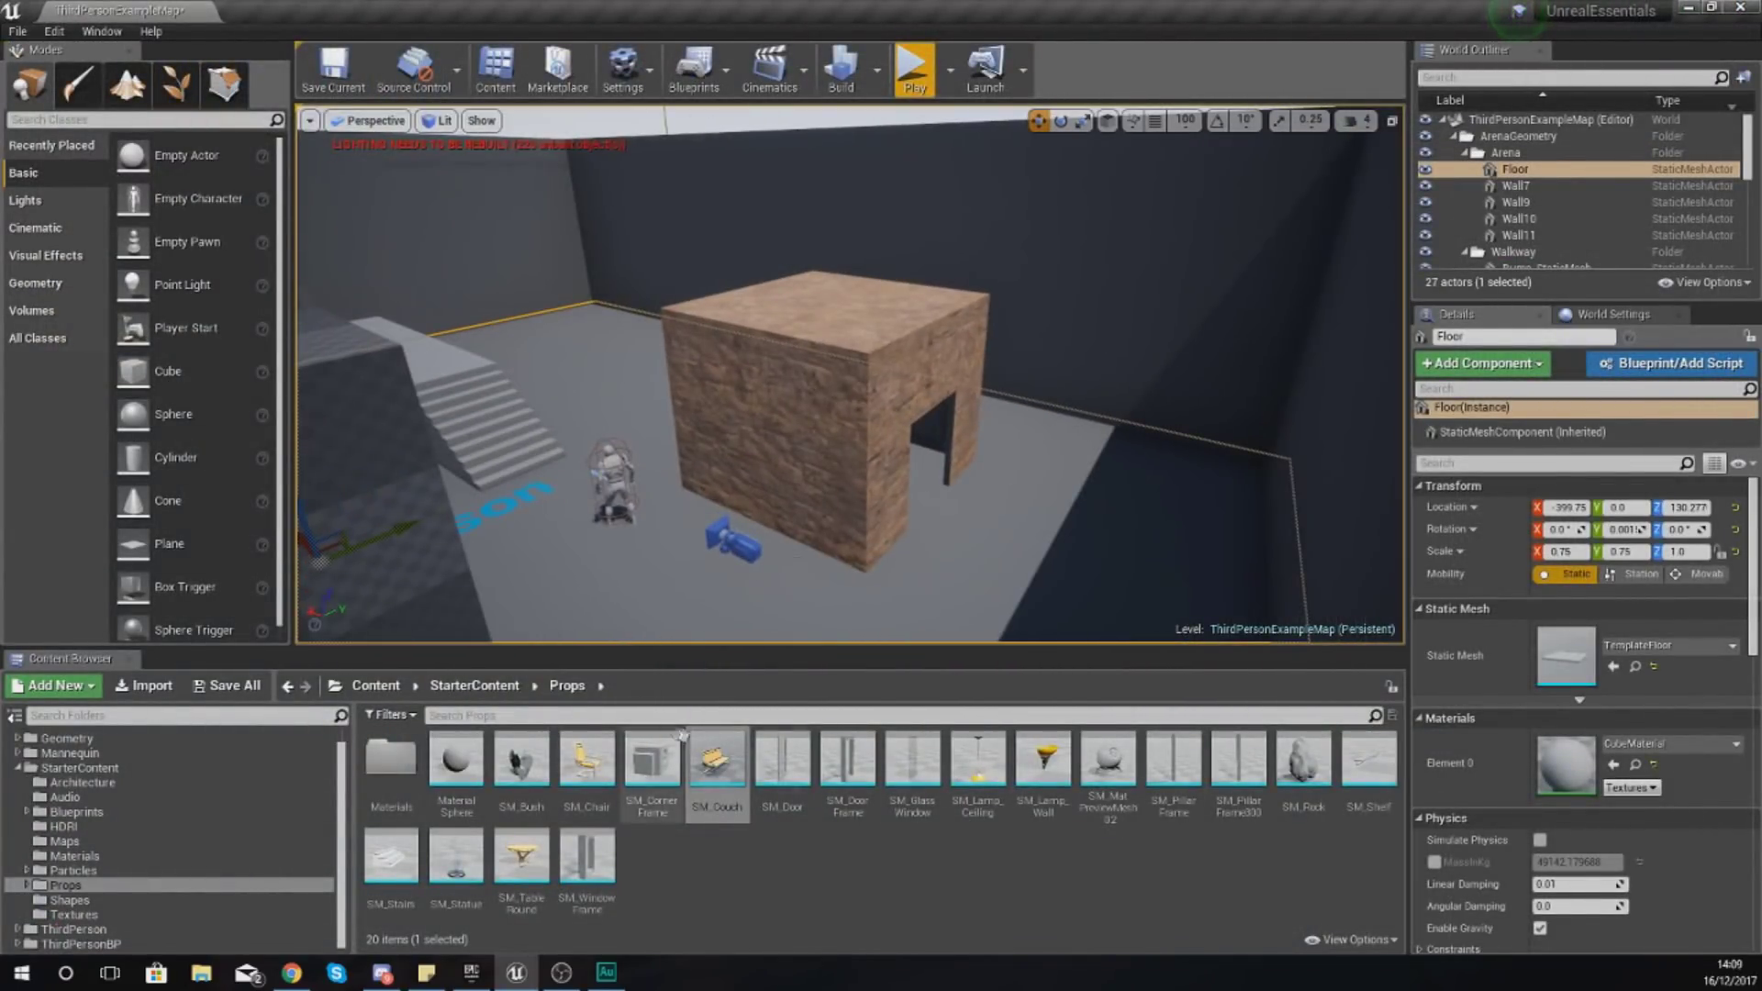
{"action": "left_click", "coordinate": [691, 863]}
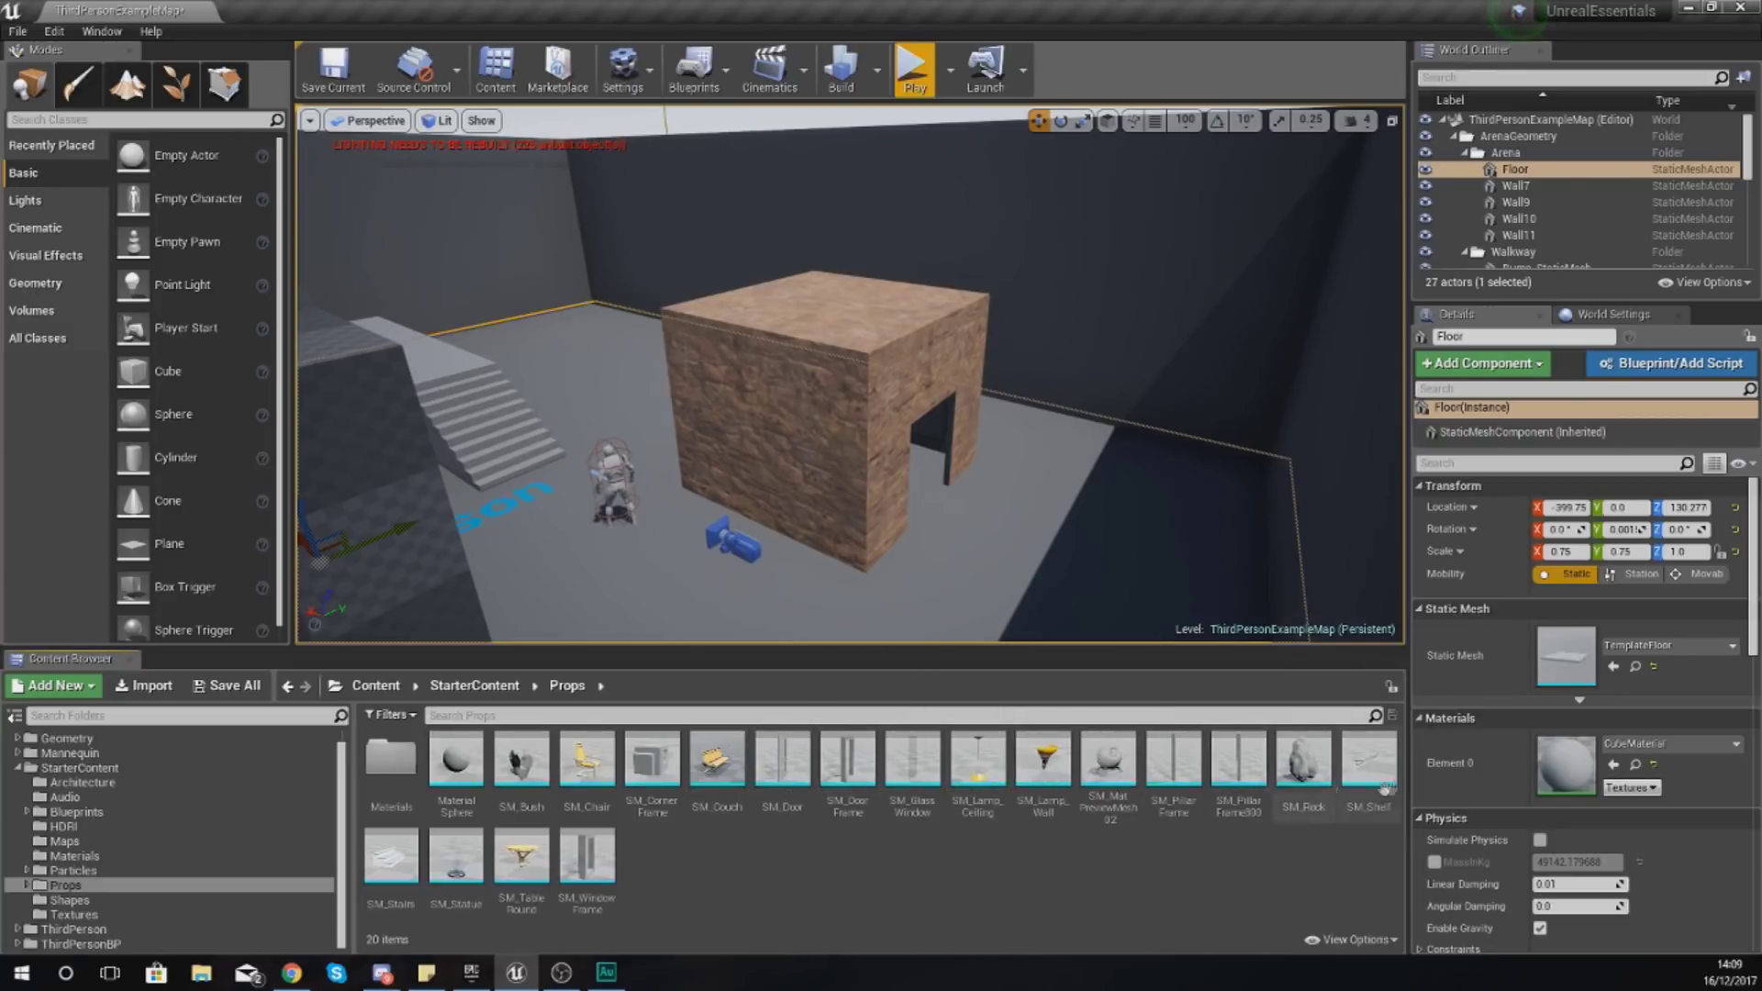
{"action": "mouse_move", "coordinate": [831, 813]}
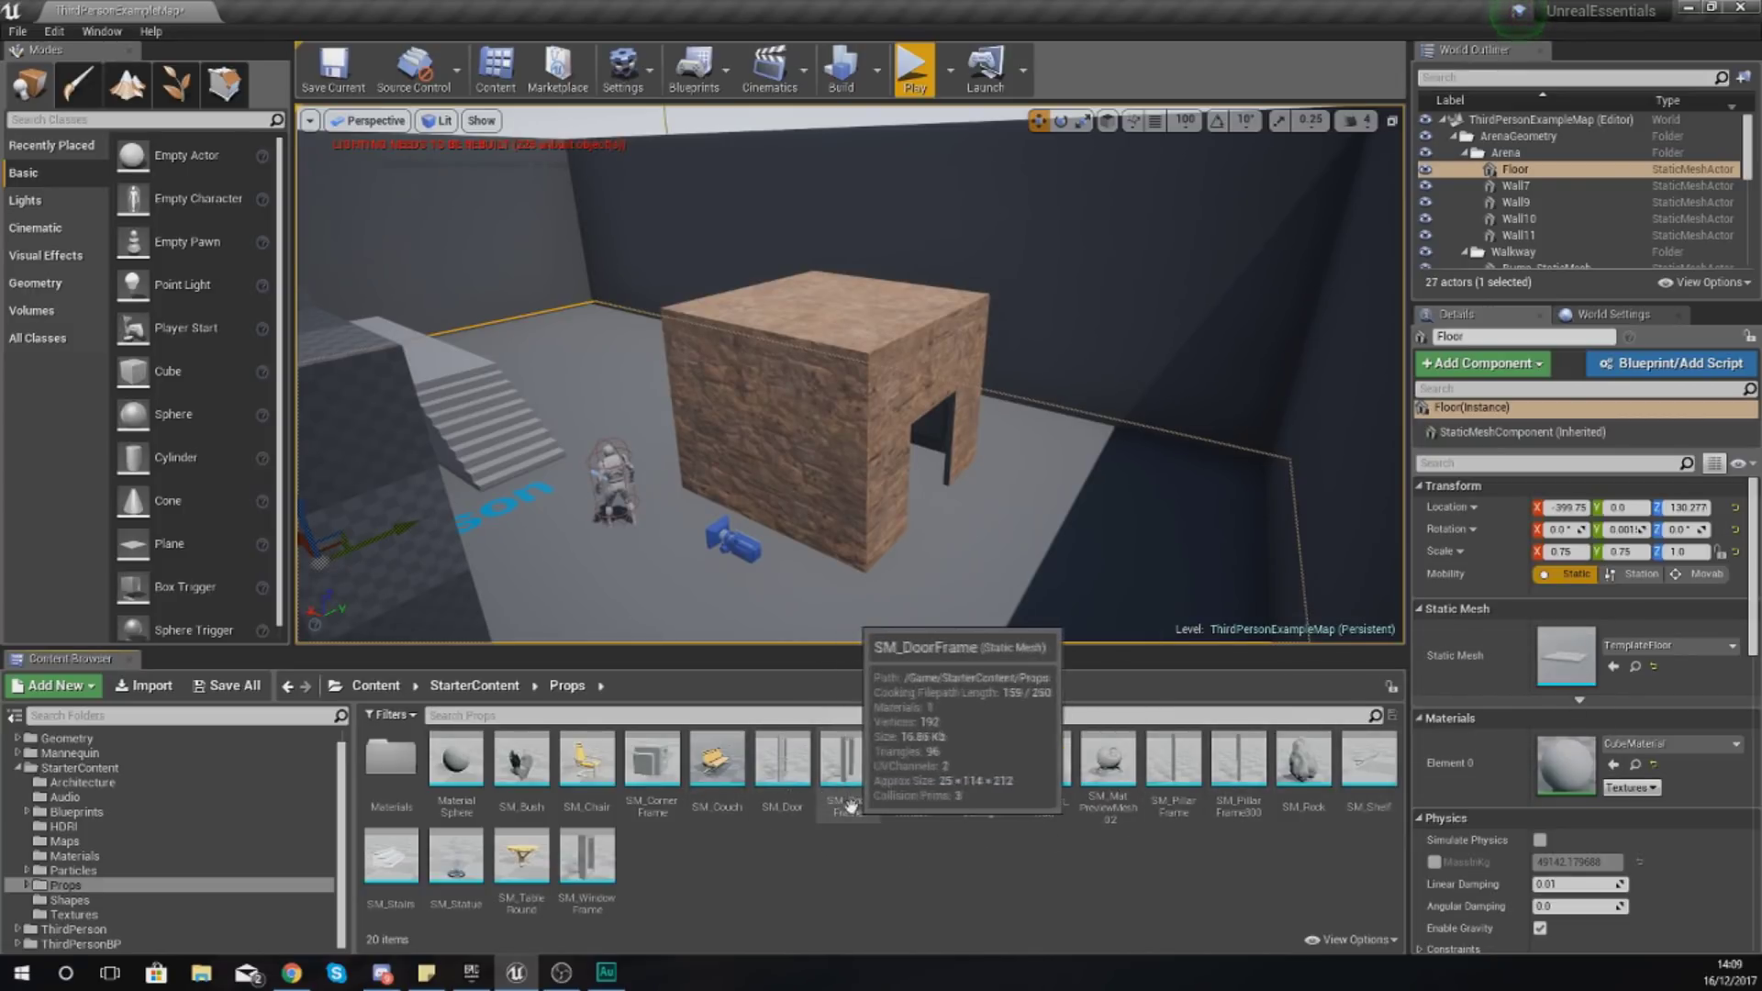
{"action": "left_click", "coordinate": [798, 805]}
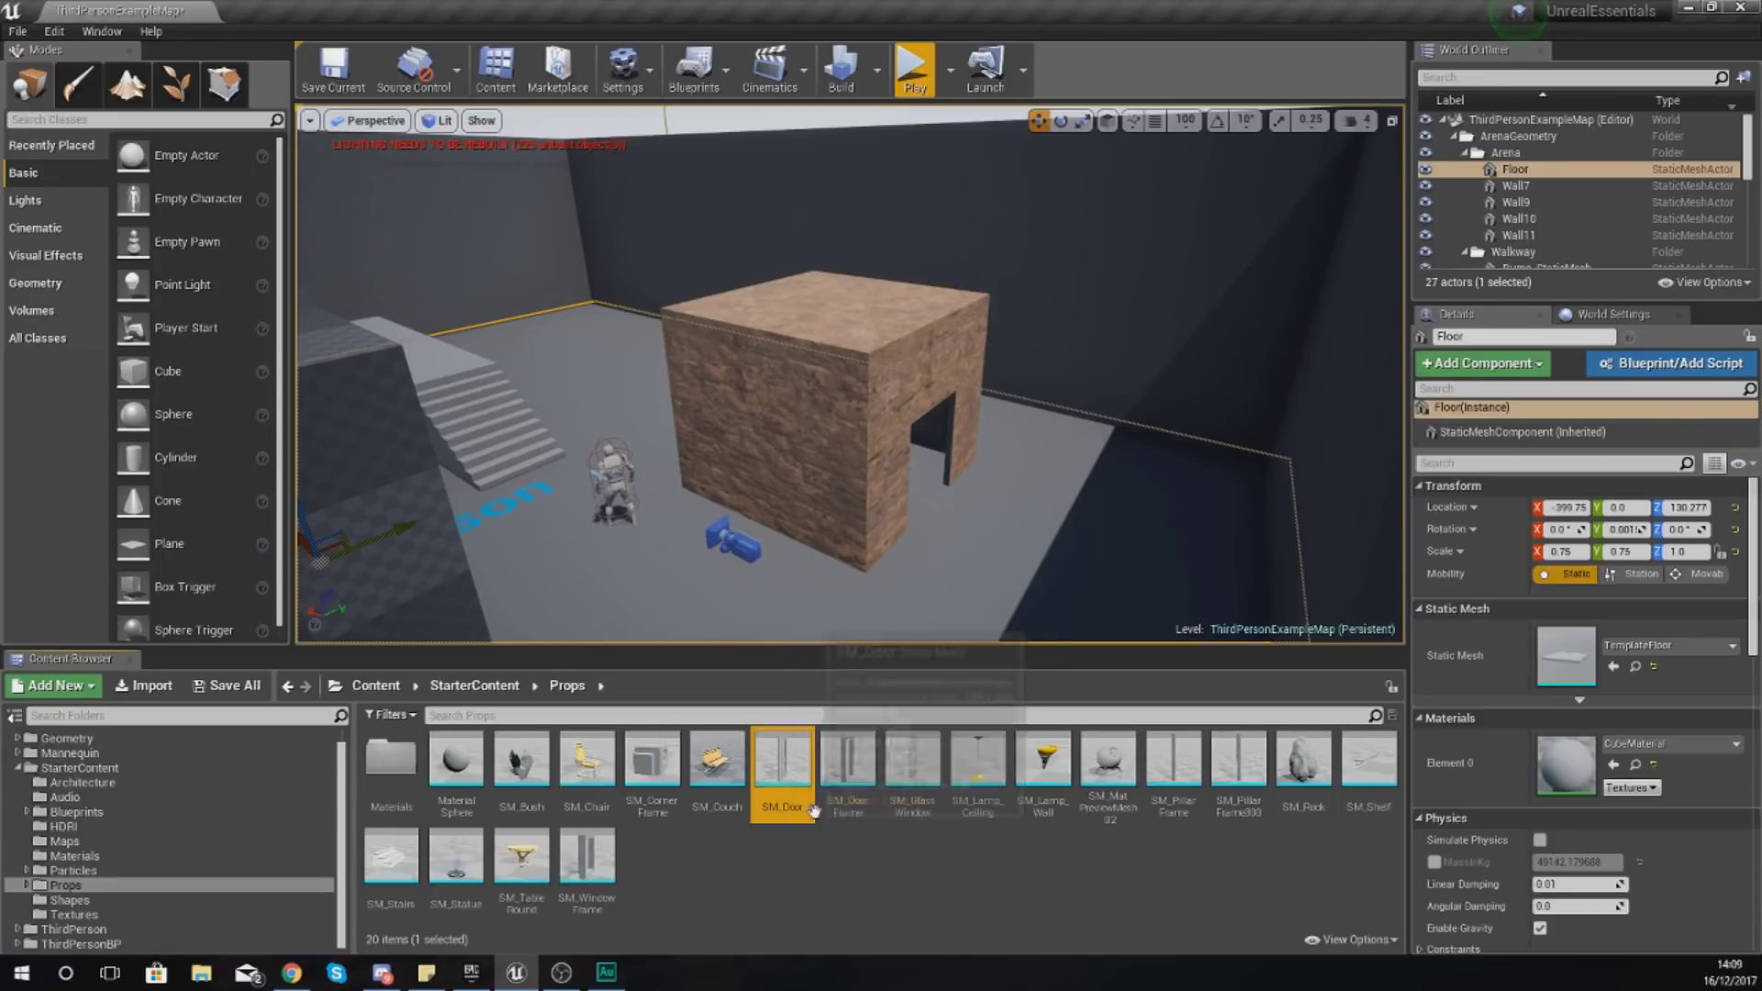
Step: Step through the prop meshes to SM_Shelf, then show StarterContent's Materials folder
{"action": "left_click", "coordinate": [1043, 761]}
{"action": "left_click", "coordinate": [1109, 762]}
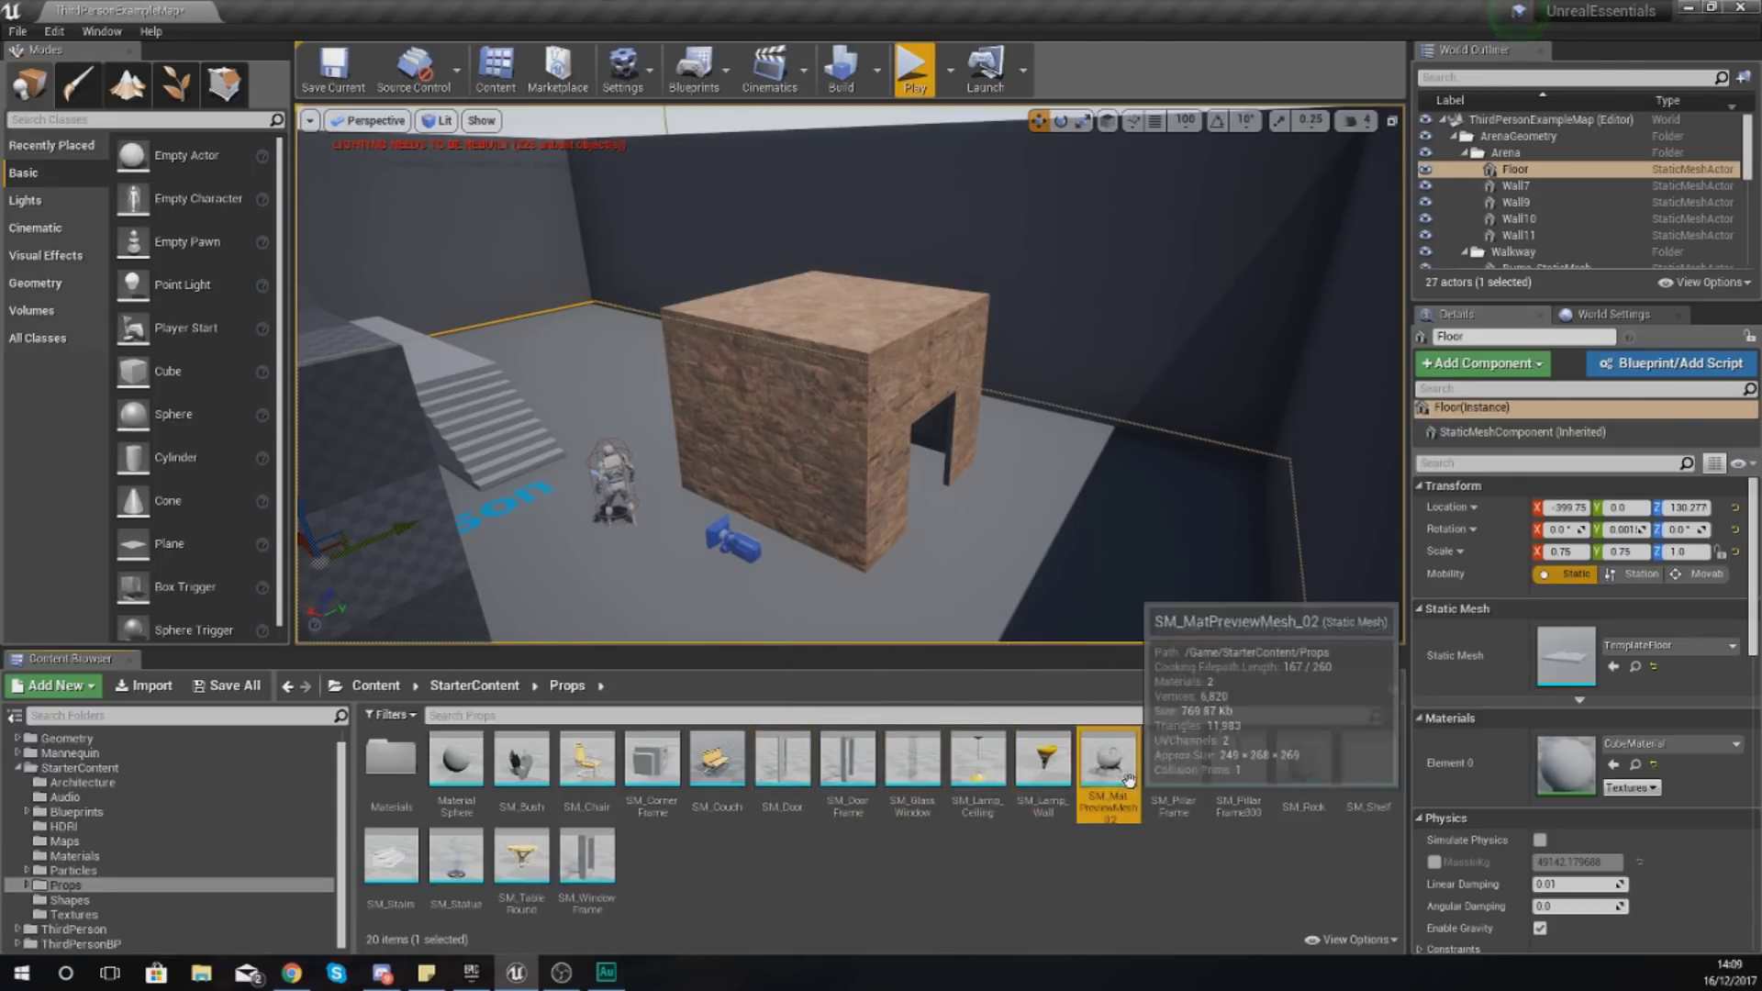
{"action": "left_click", "coordinate": [1239, 762]}
{"action": "left_click", "coordinate": [1303, 762]}
{"action": "left_click", "coordinate": [1384, 771]}
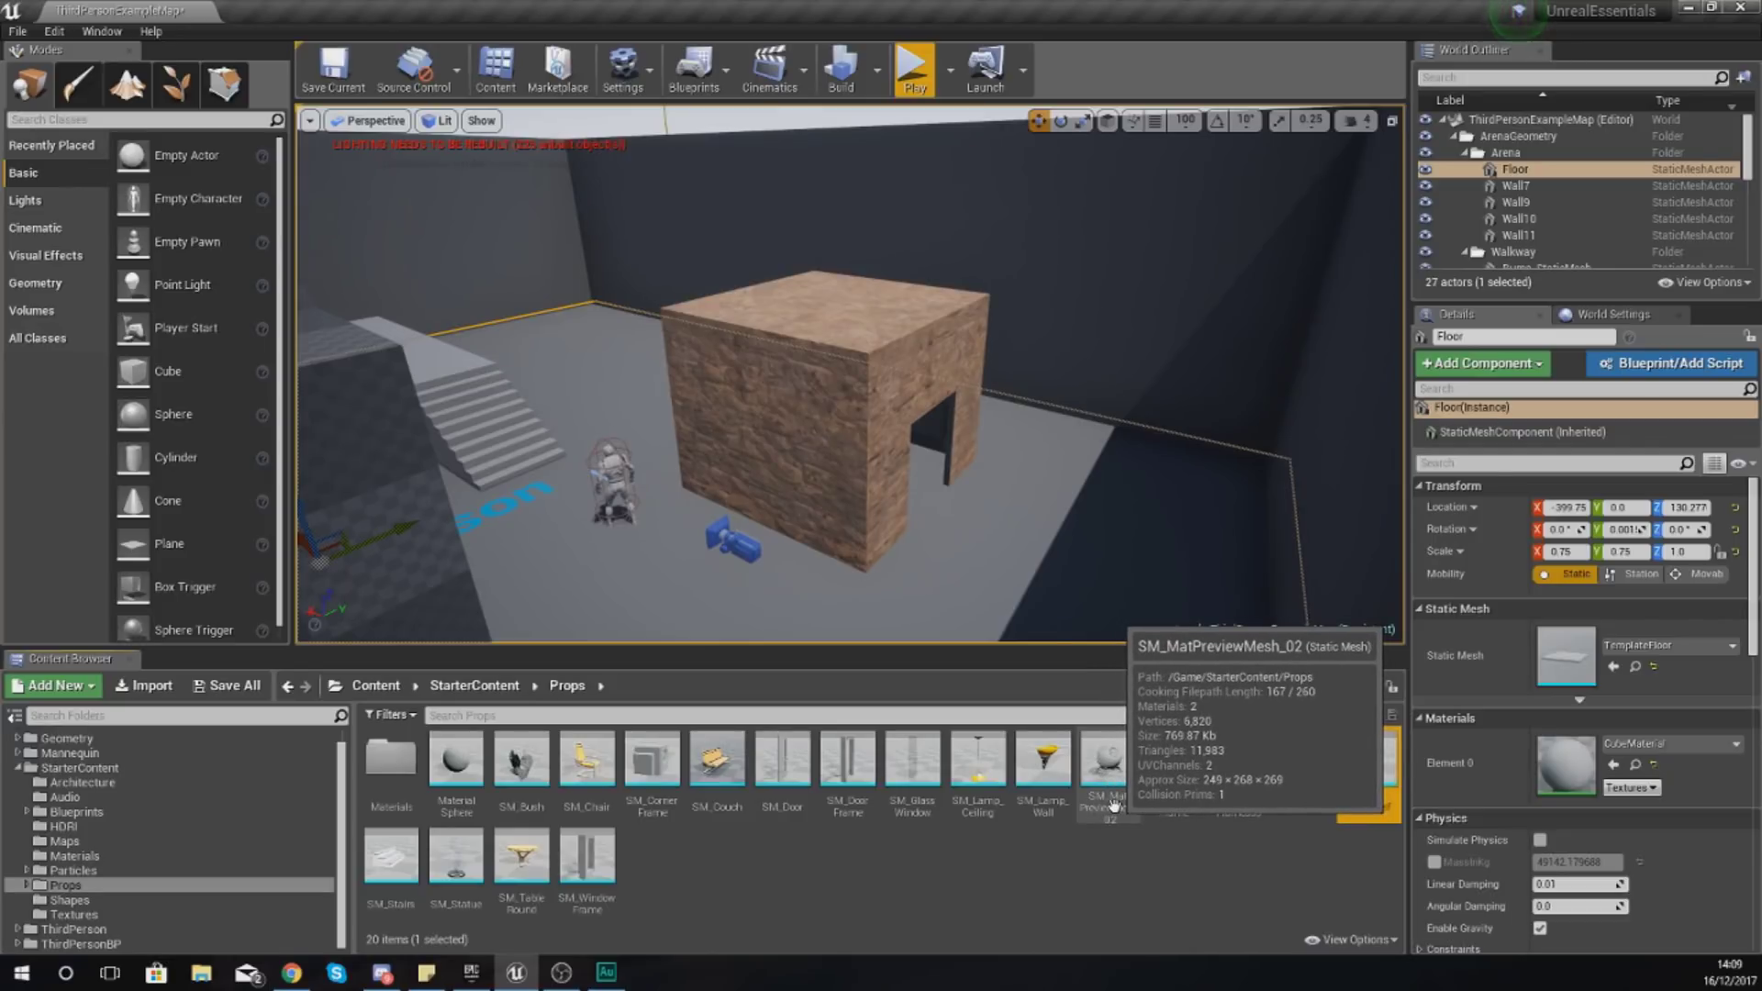
{"action": "left_click", "coordinate": [75, 855]}
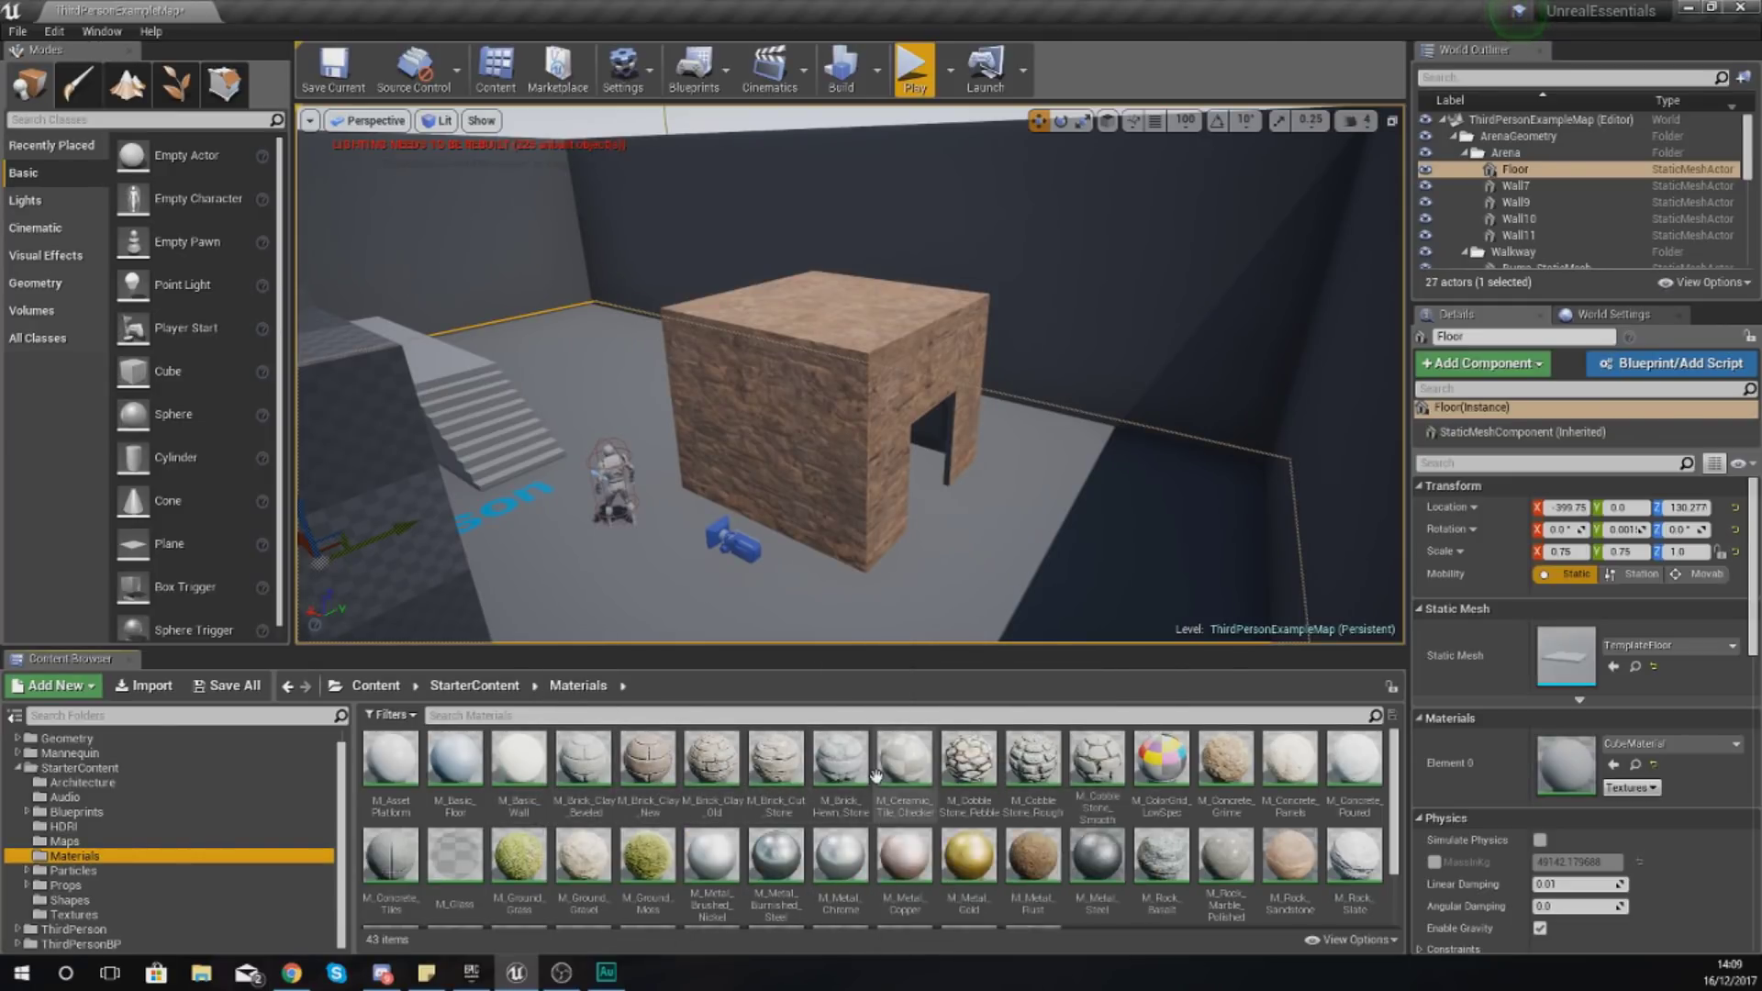
{"action": "right_click", "coordinate": [465, 785]}
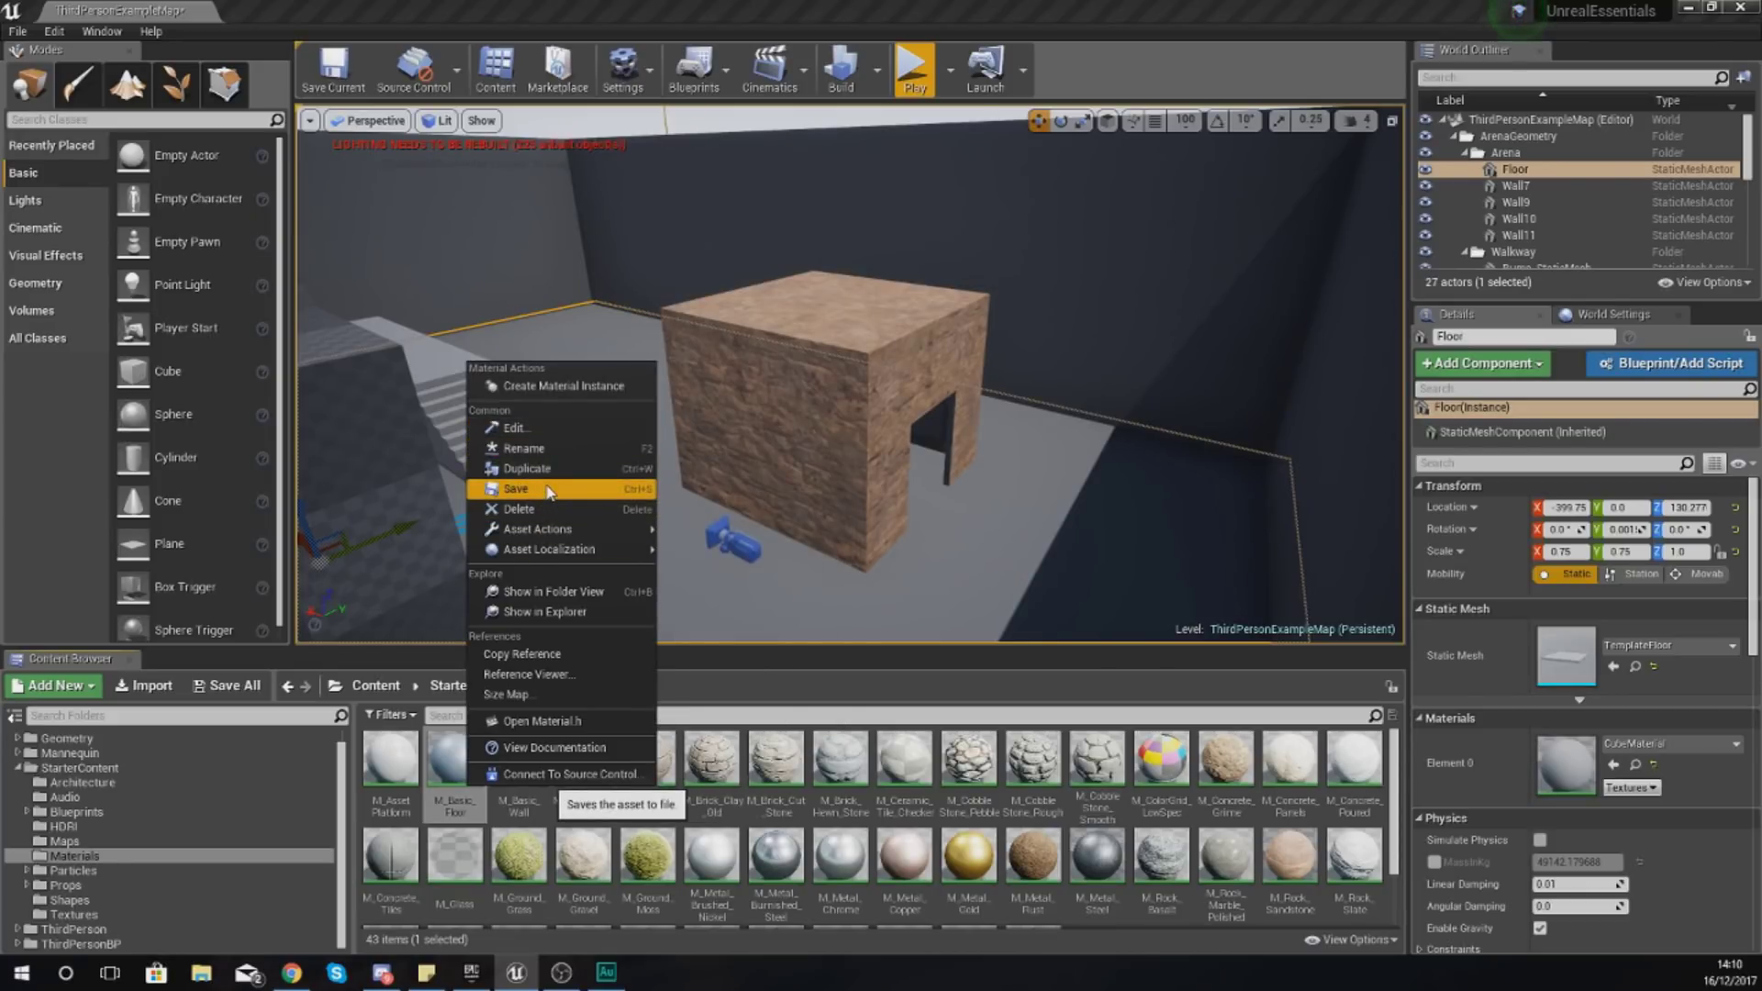
{"action": "left_click", "coordinate": [736, 773]}
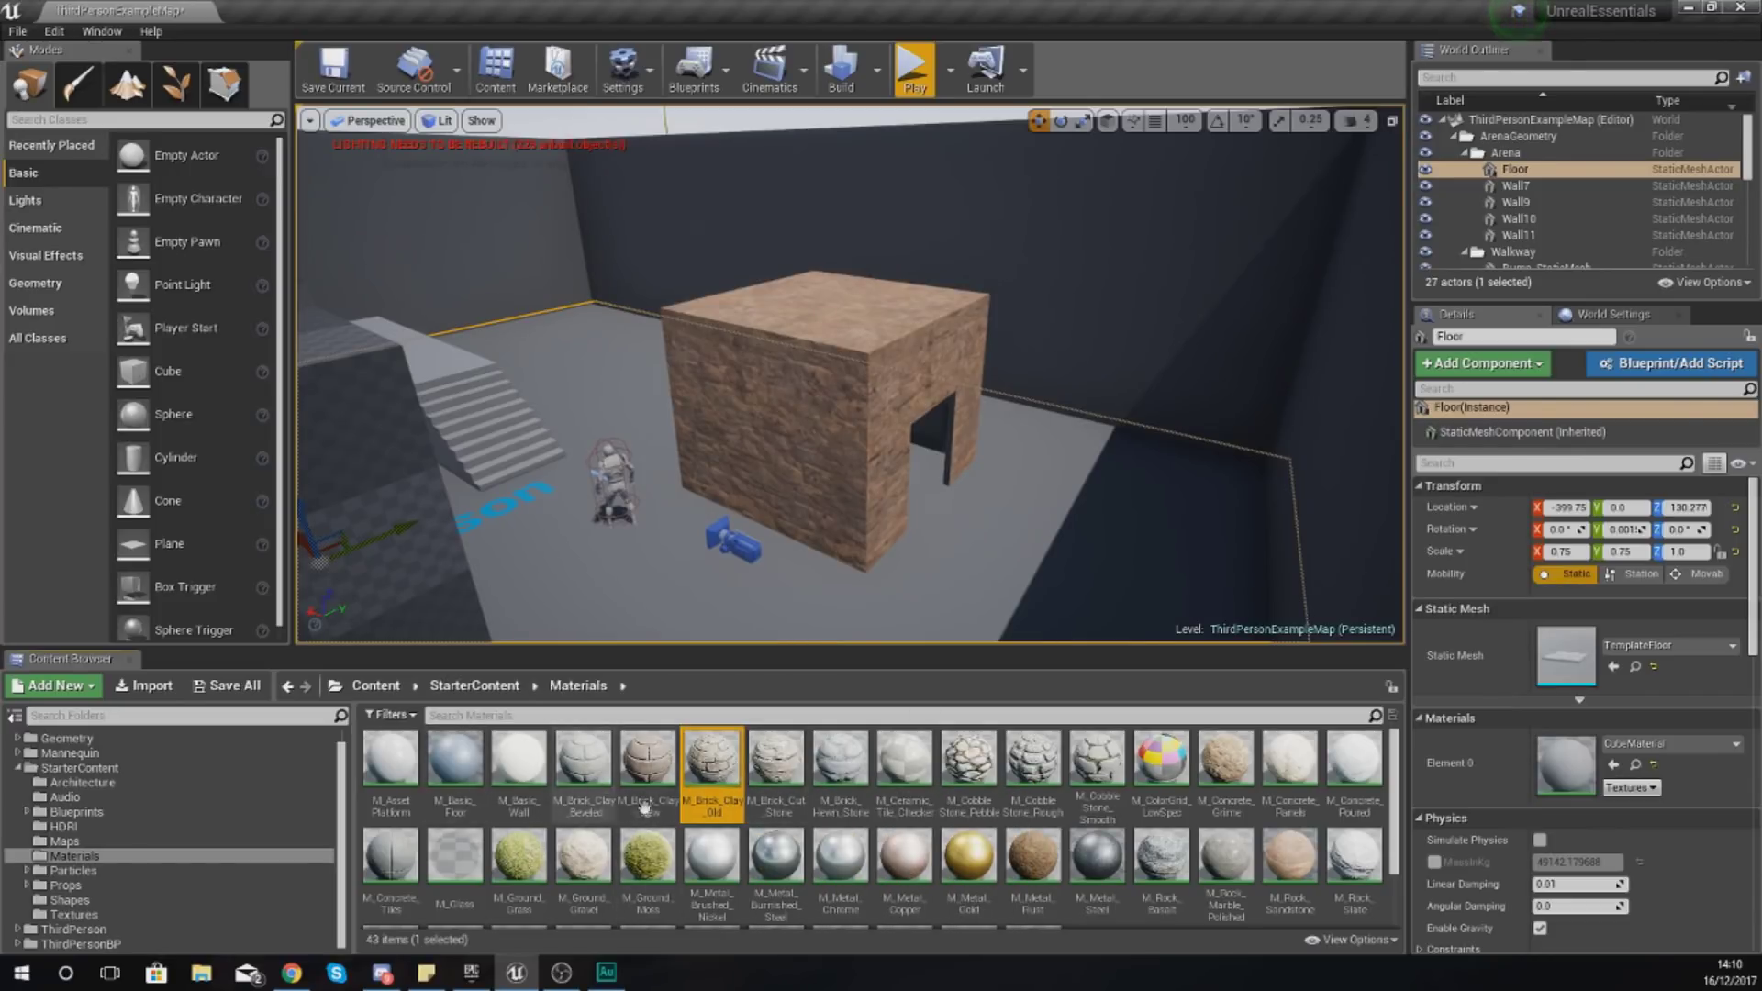
{"action": "right_click", "coordinate": [670, 775]}
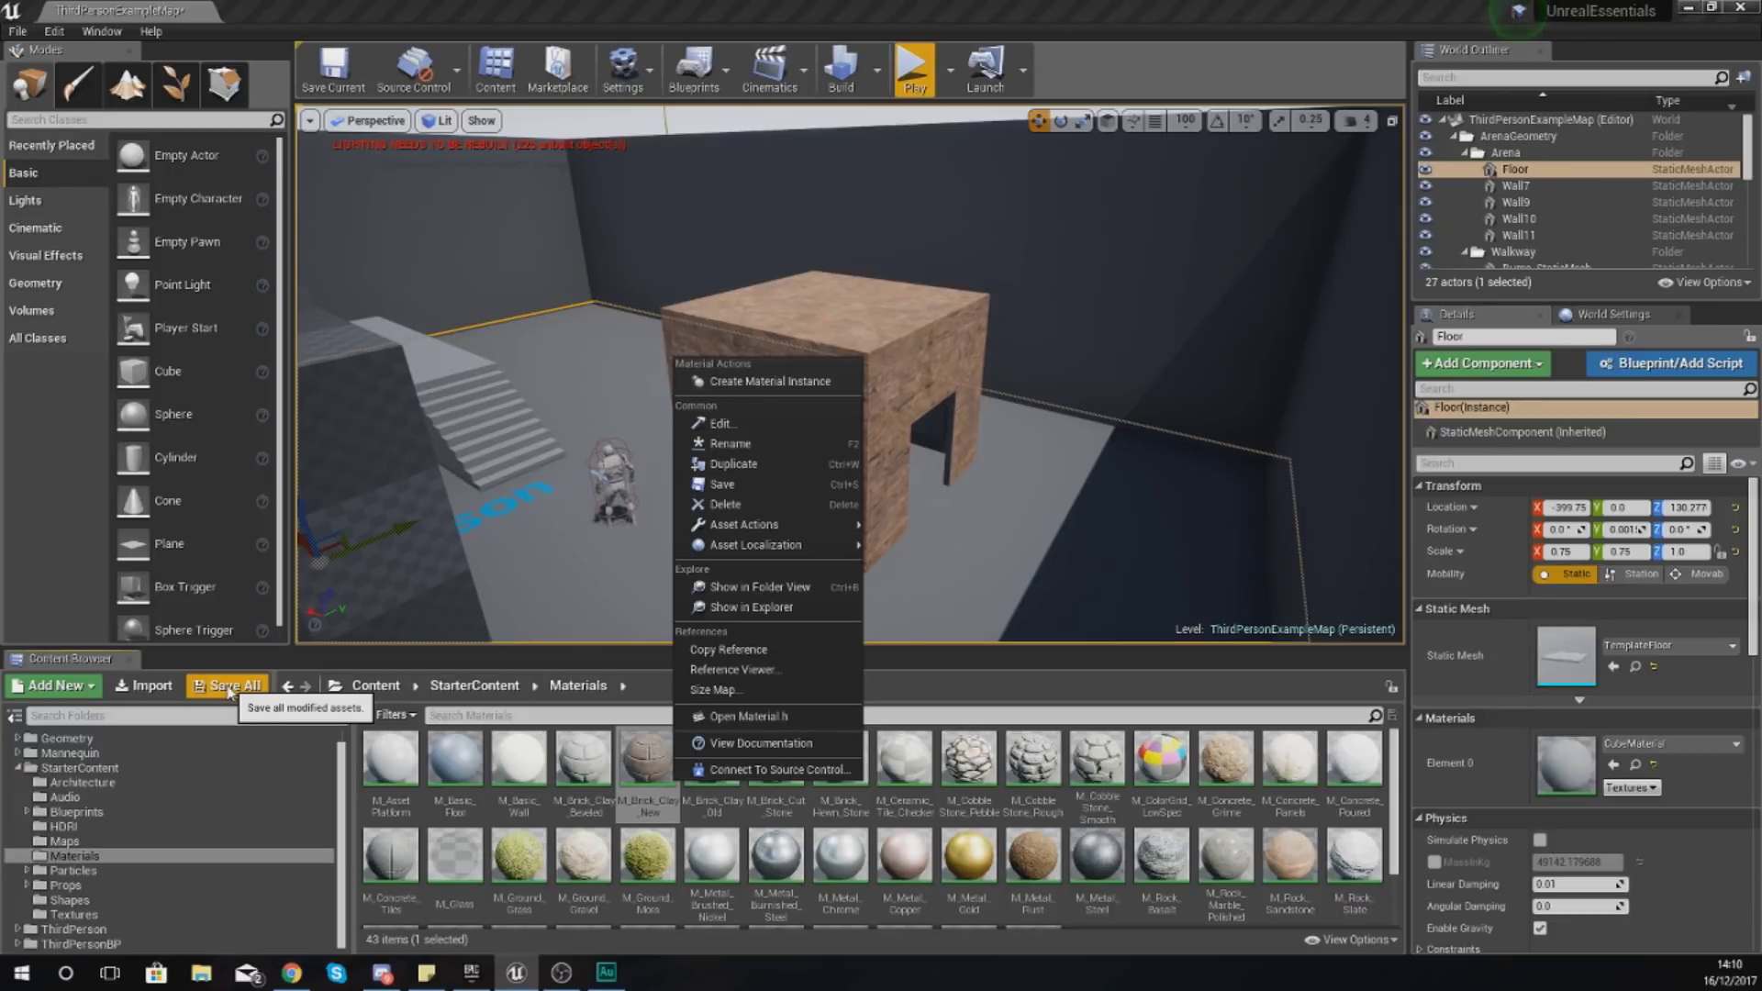
{"action": "left_click", "coordinate": [228, 688]}
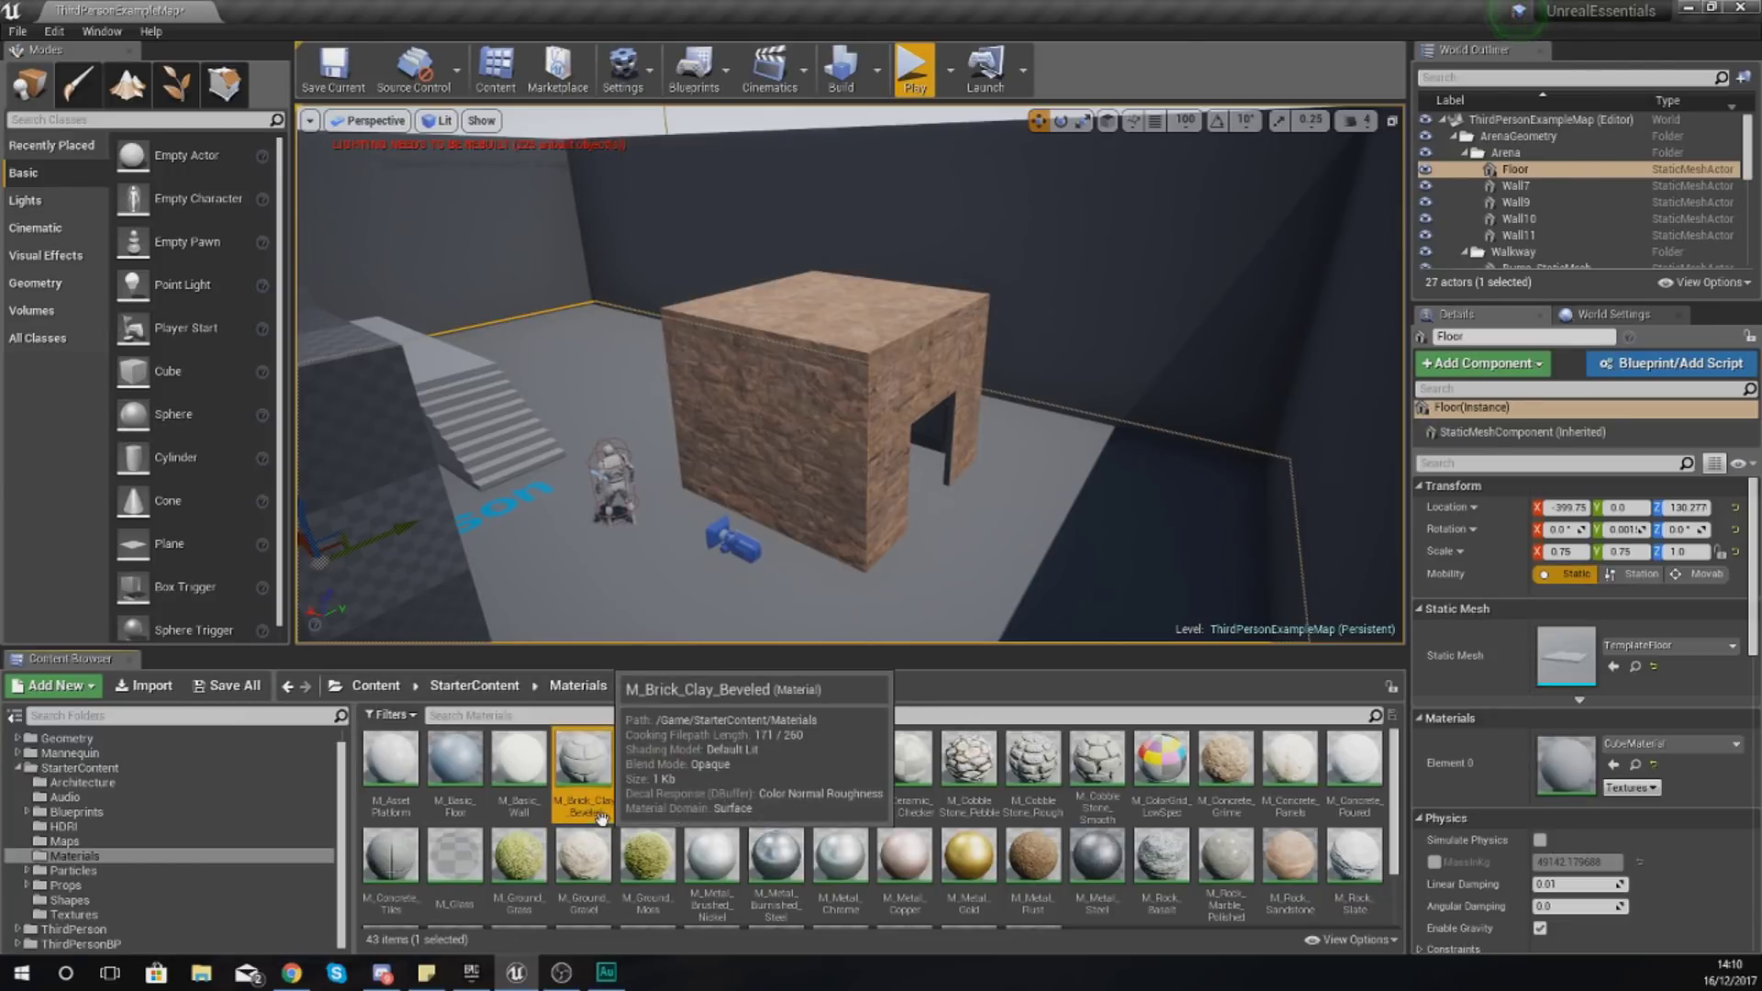
Step: Select the StarterContent folder and filter its assets to Static Mesh
{"action": "left_click", "coordinate": [173, 780]}
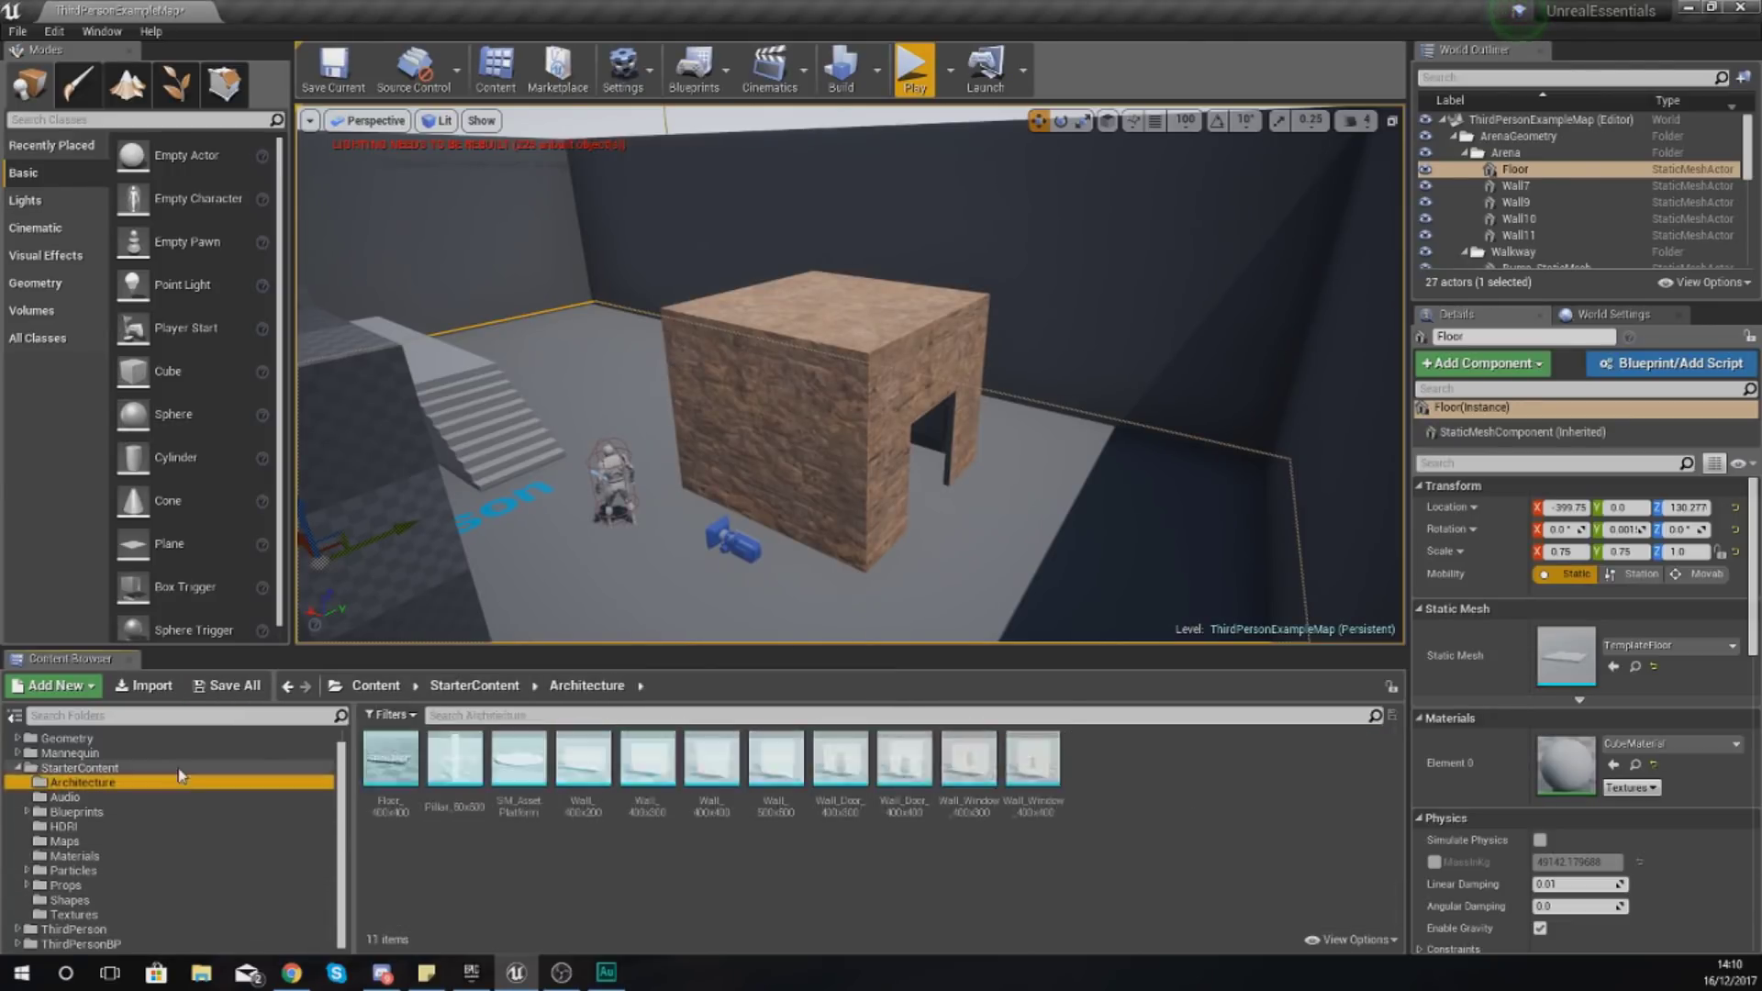
{"action": "left_click", "coordinate": [179, 771]}
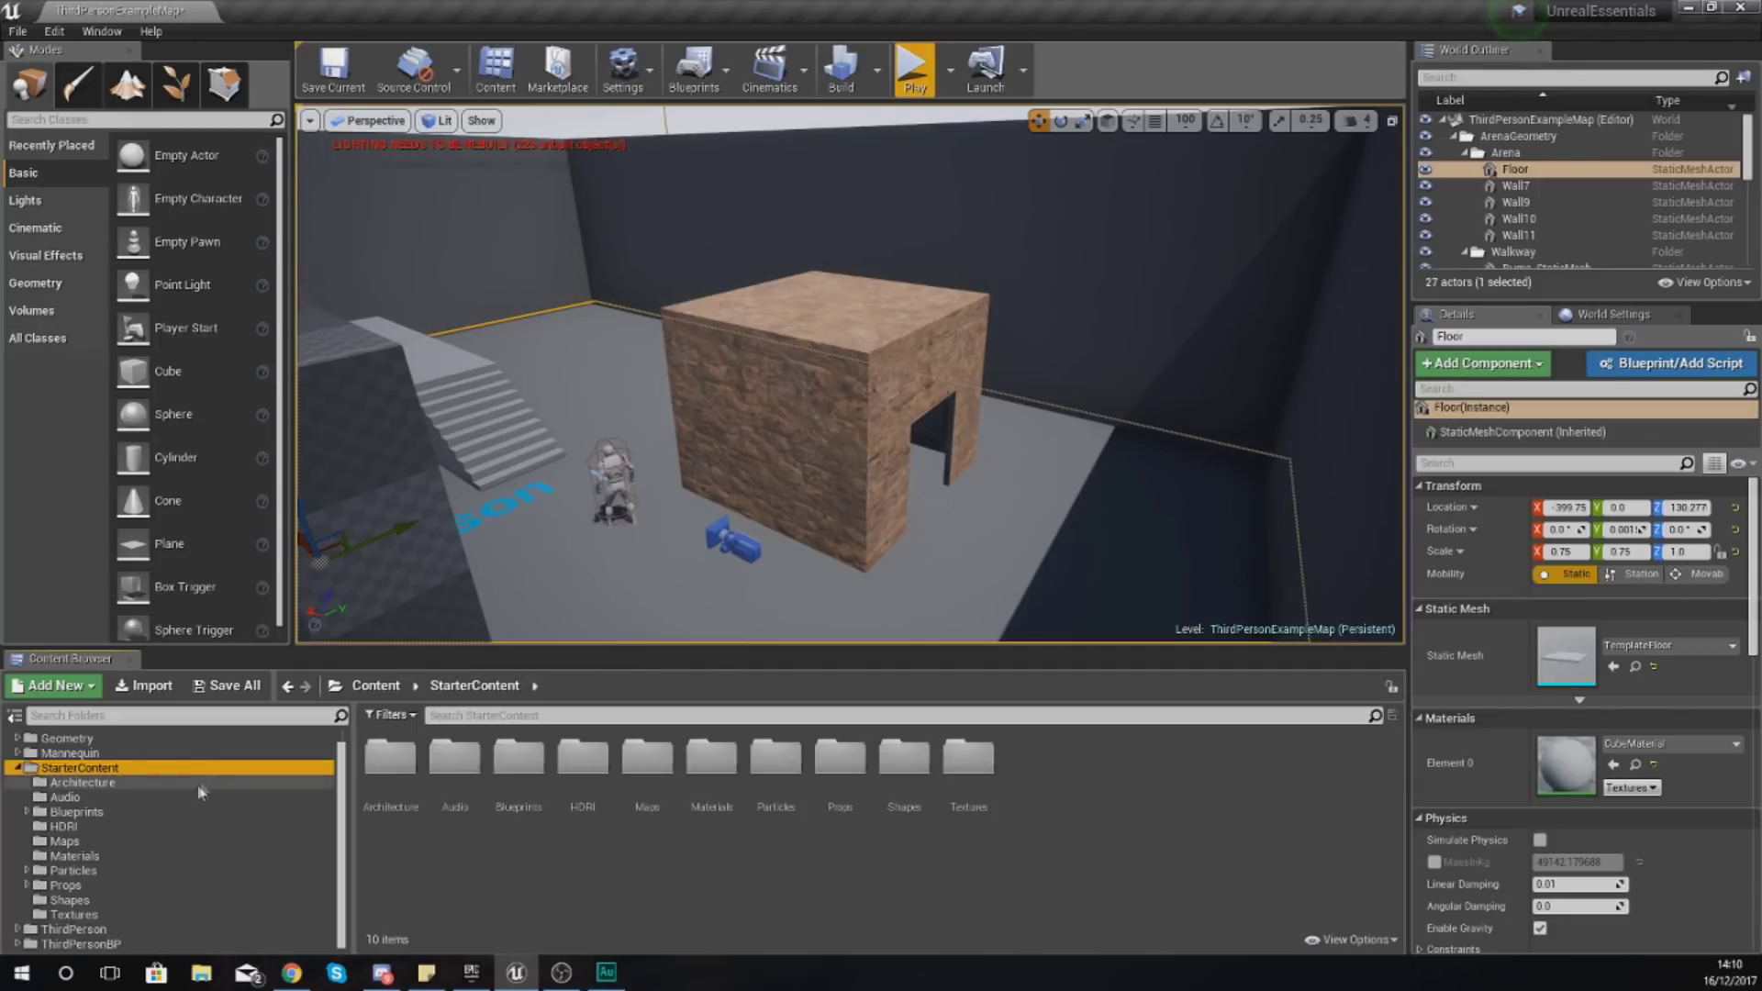
{"action": "left_click", "coordinate": [385, 715]}
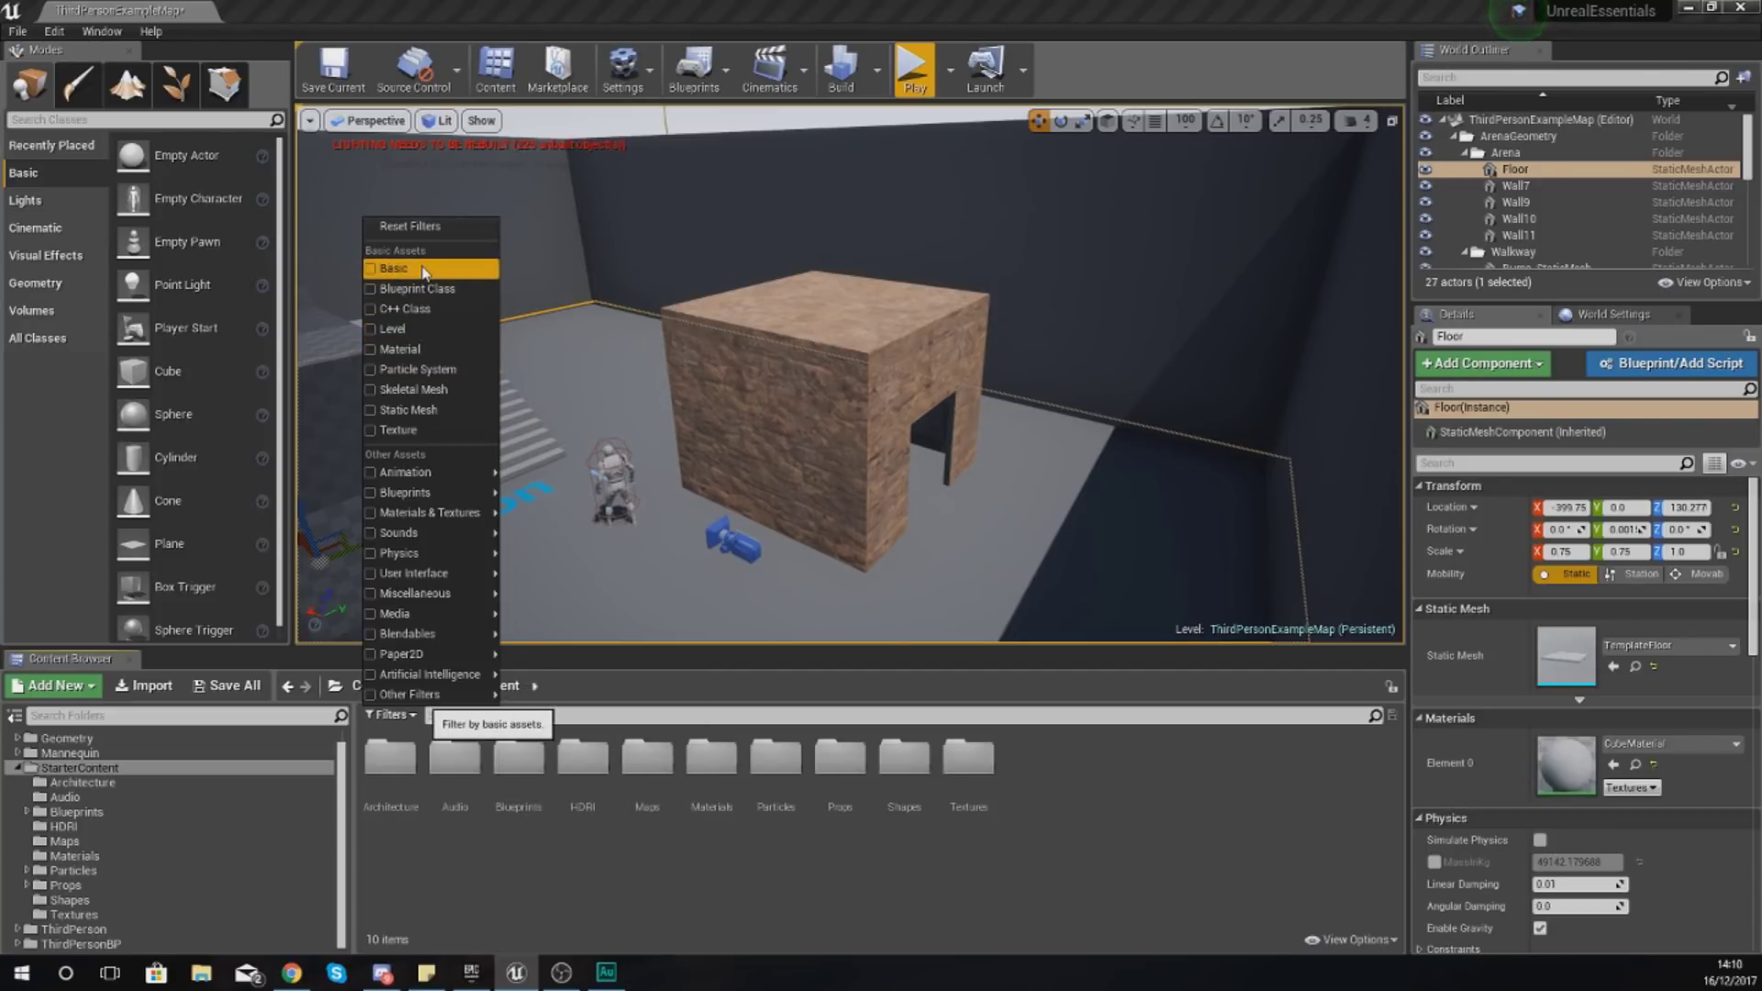
{"action": "left_click", "coordinate": [449, 418]}
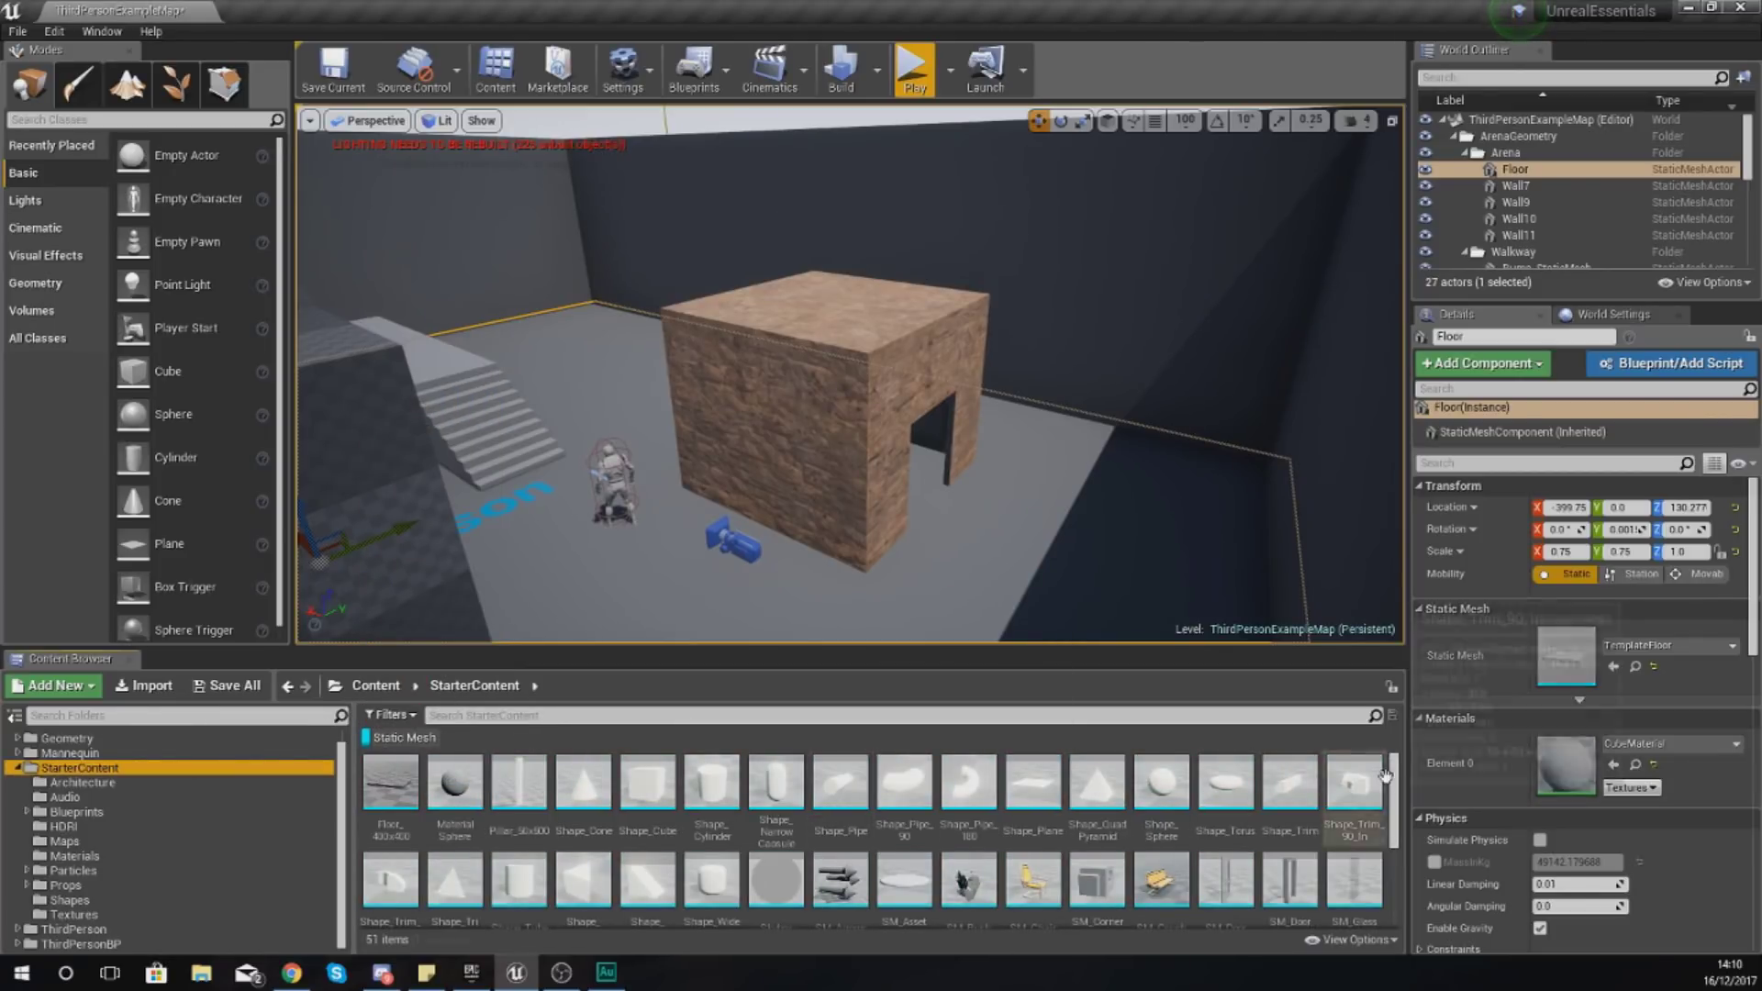
Step: Add the Particle System filter as well and select P_Explosion
{"action": "left_click_drag", "start_coordinate": [1386, 775], "coordinate": [1390, 790]}
{"action": "scroll", "coordinate": [1397, 789], "scroll_direction": "down", "scroll_amount": 2}
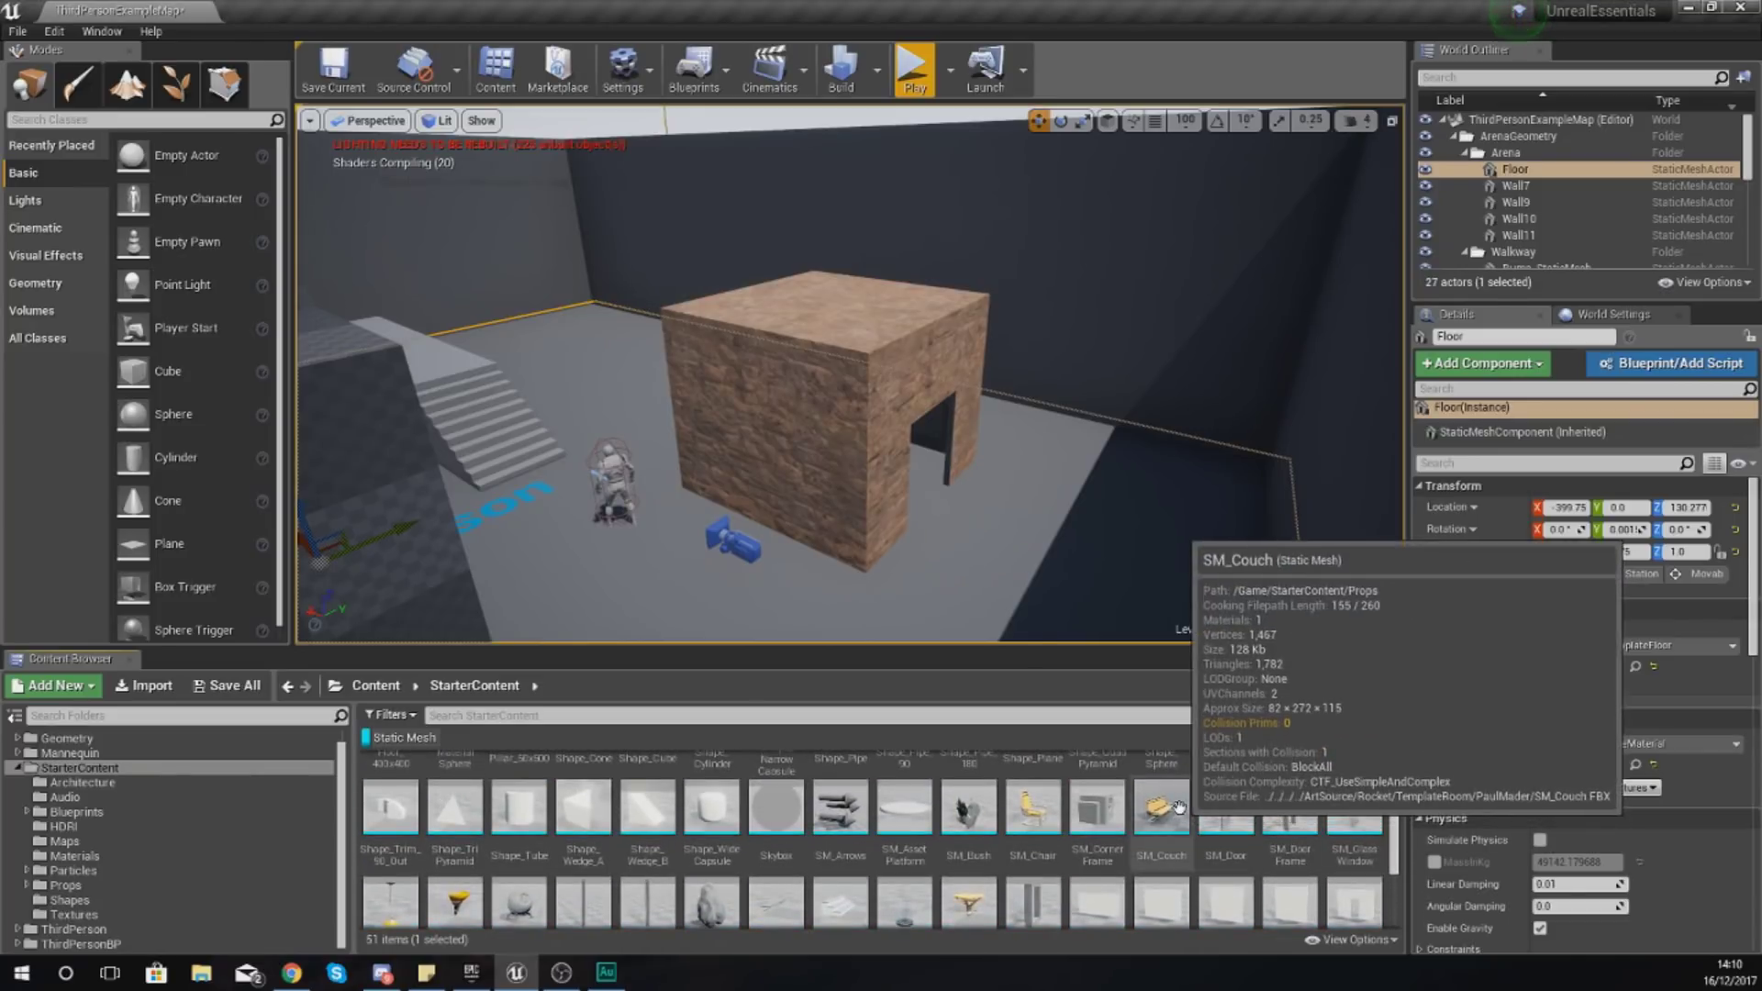
{"action": "scroll", "coordinate": [1175, 810], "scroll_direction": "up", "scroll_amount": 1}
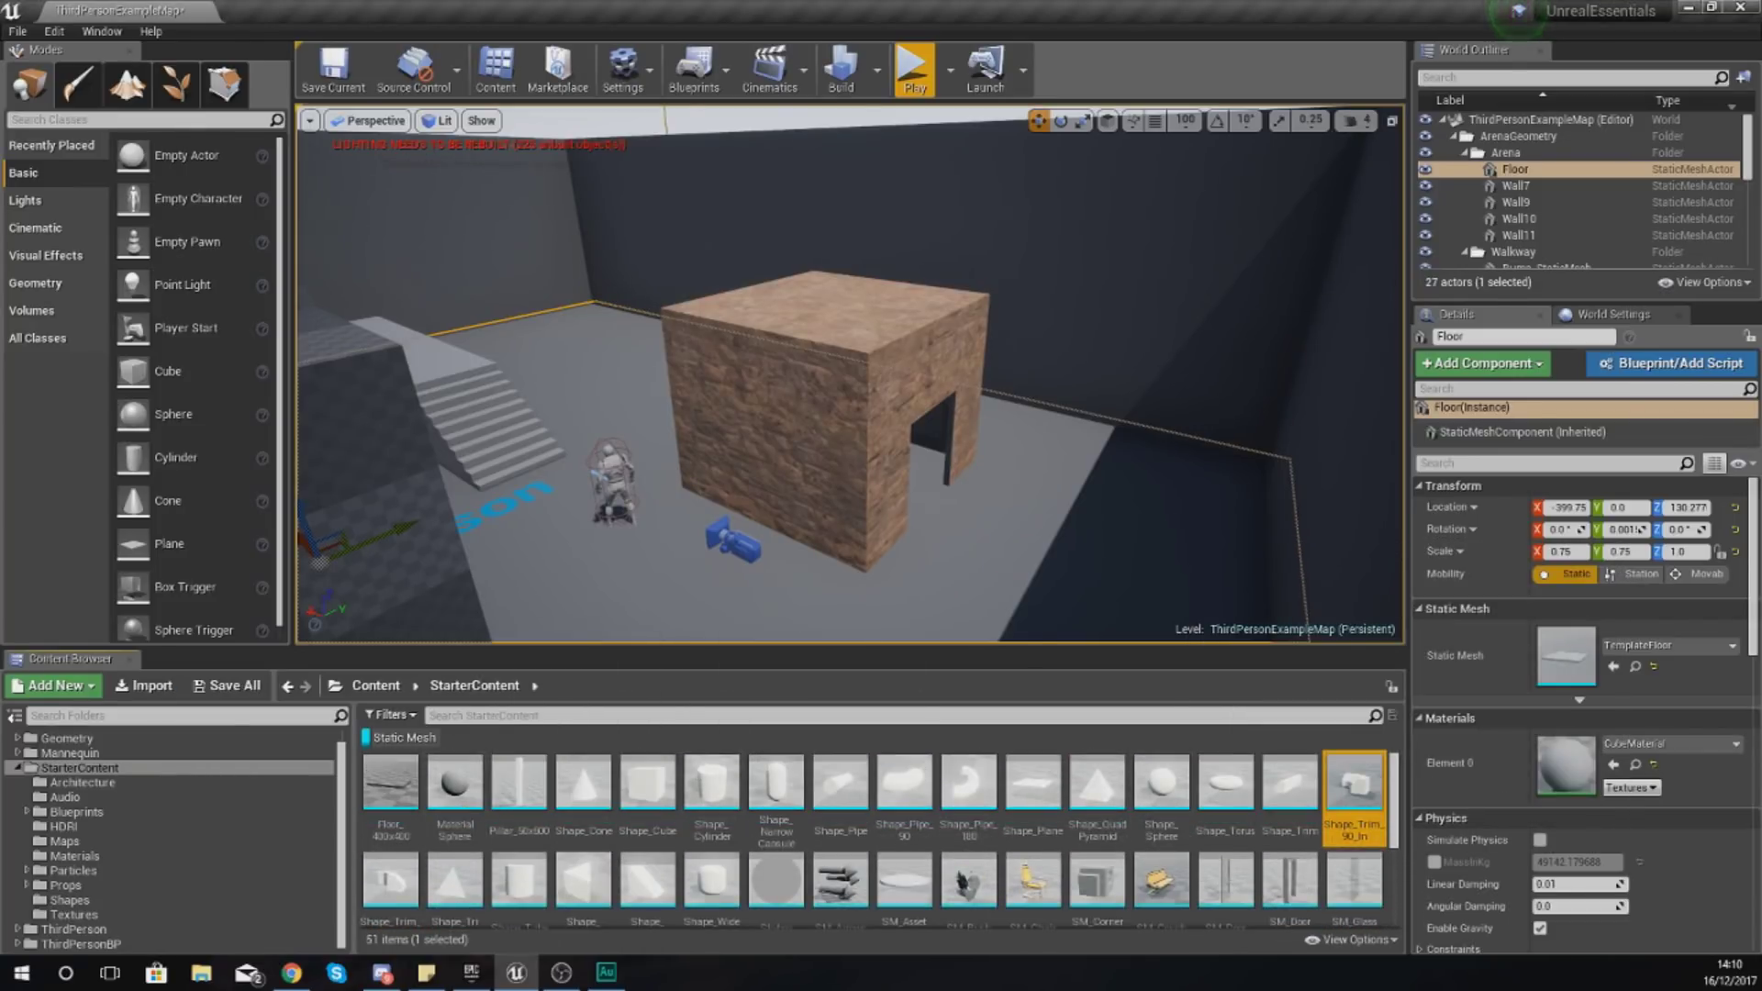
{"action": "left_click", "coordinate": [391, 715]}
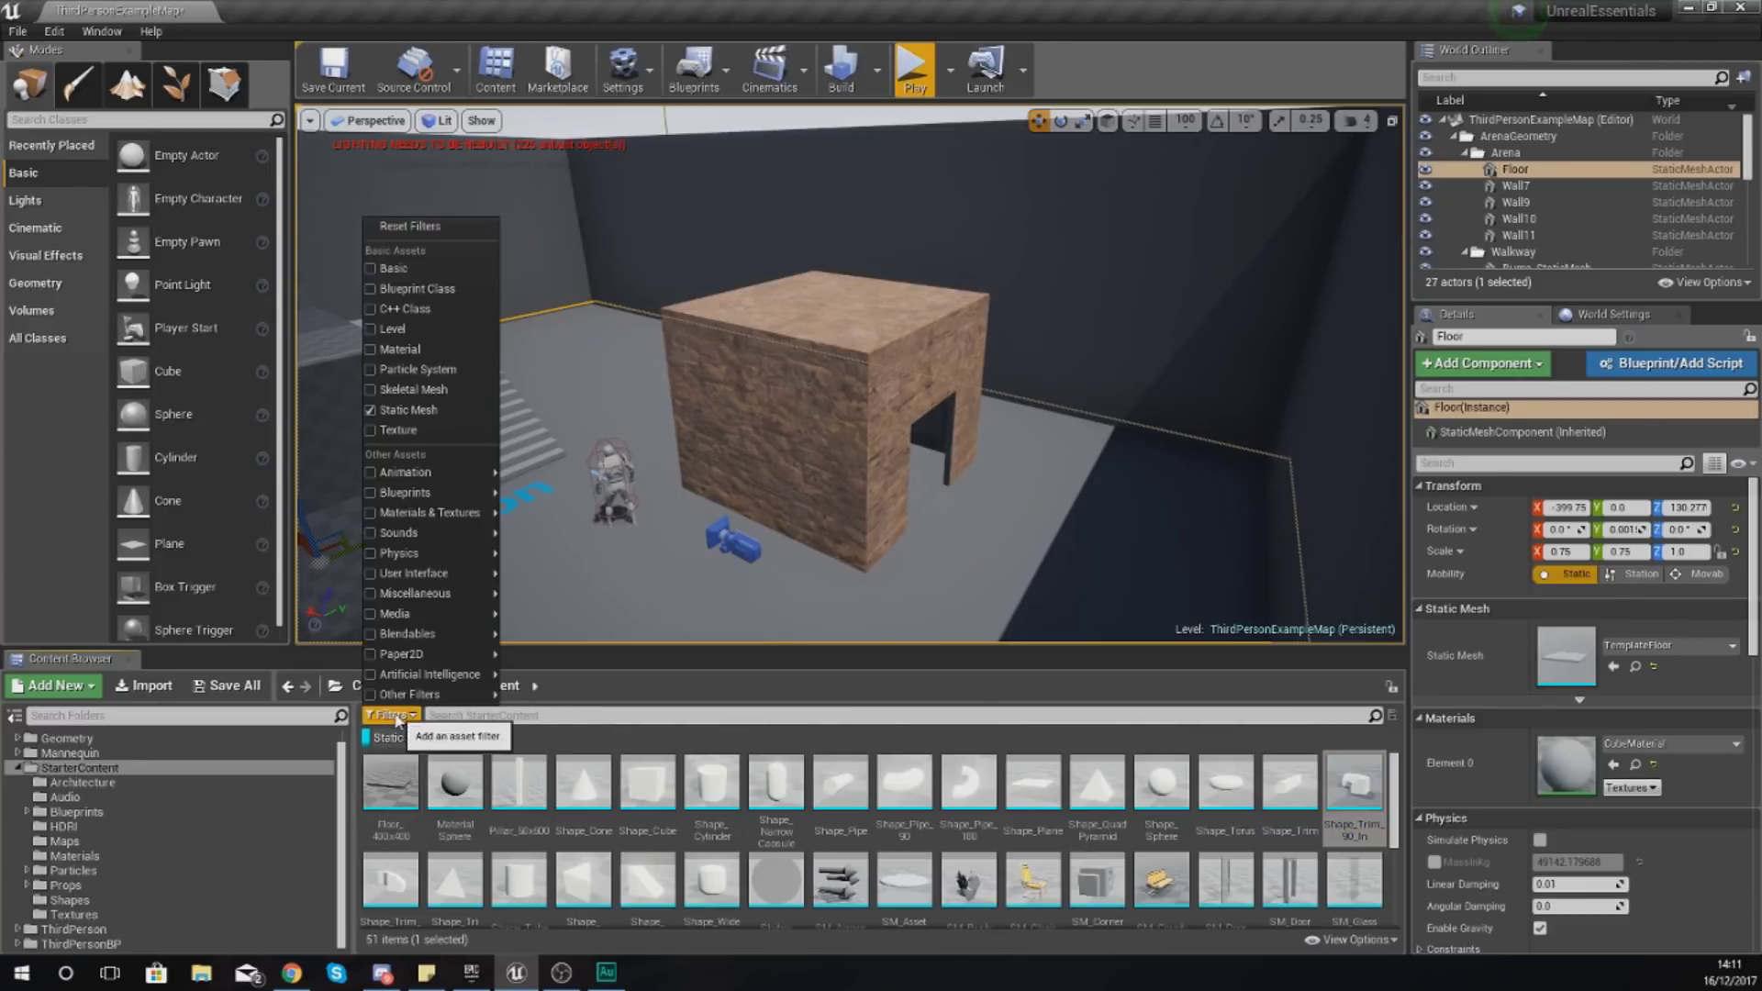
{"action": "left_click", "coordinate": [415, 373]}
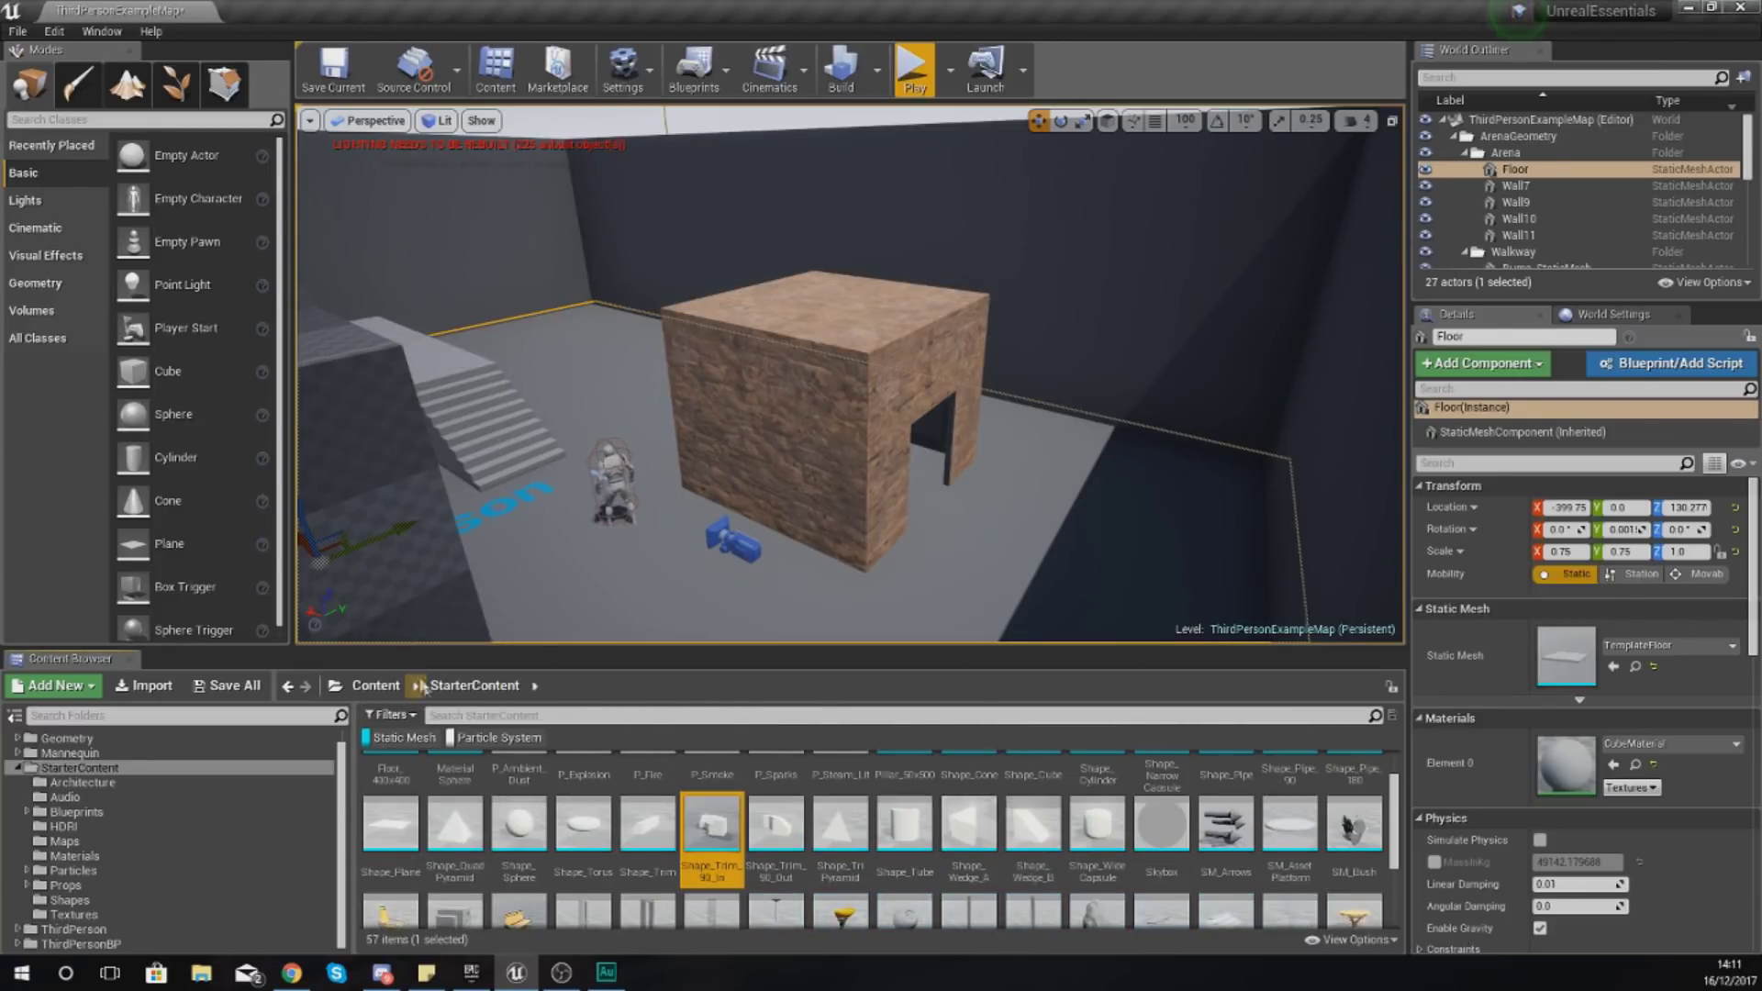
{"action": "scroll", "coordinate": [463, 780], "scroll_direction": "up", "scroll_amount": 1}
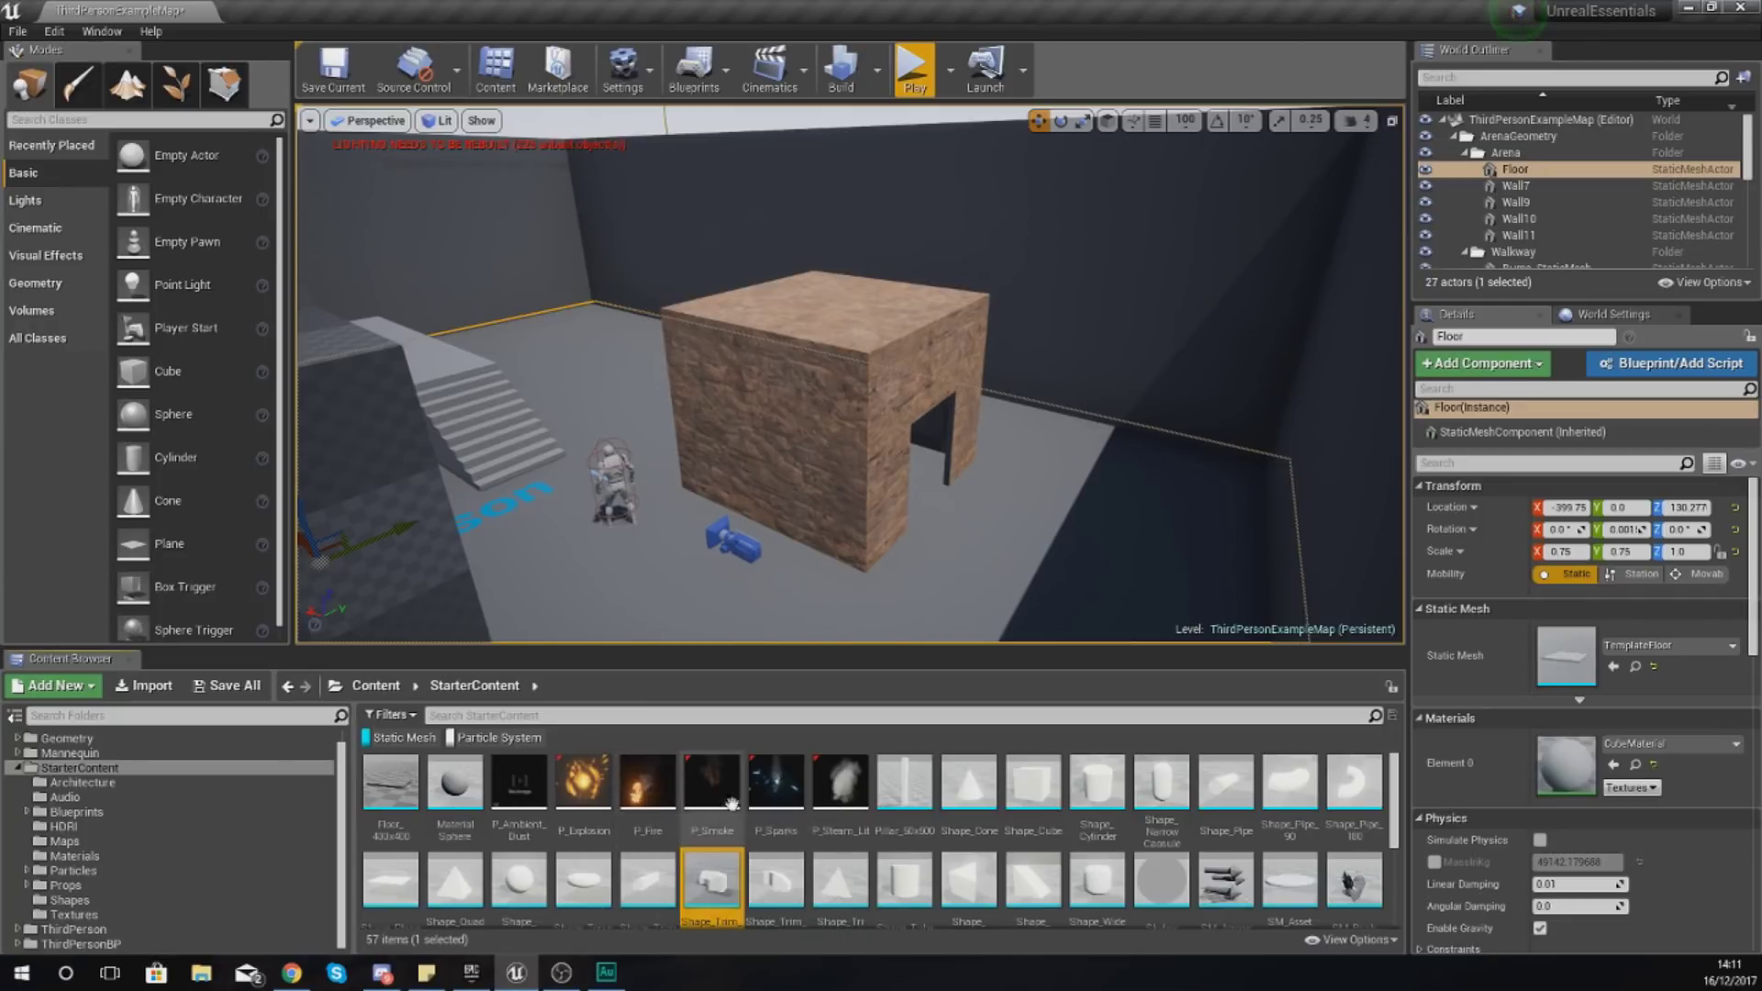
{"action": "left_click", "coordinate": [583, 781]}
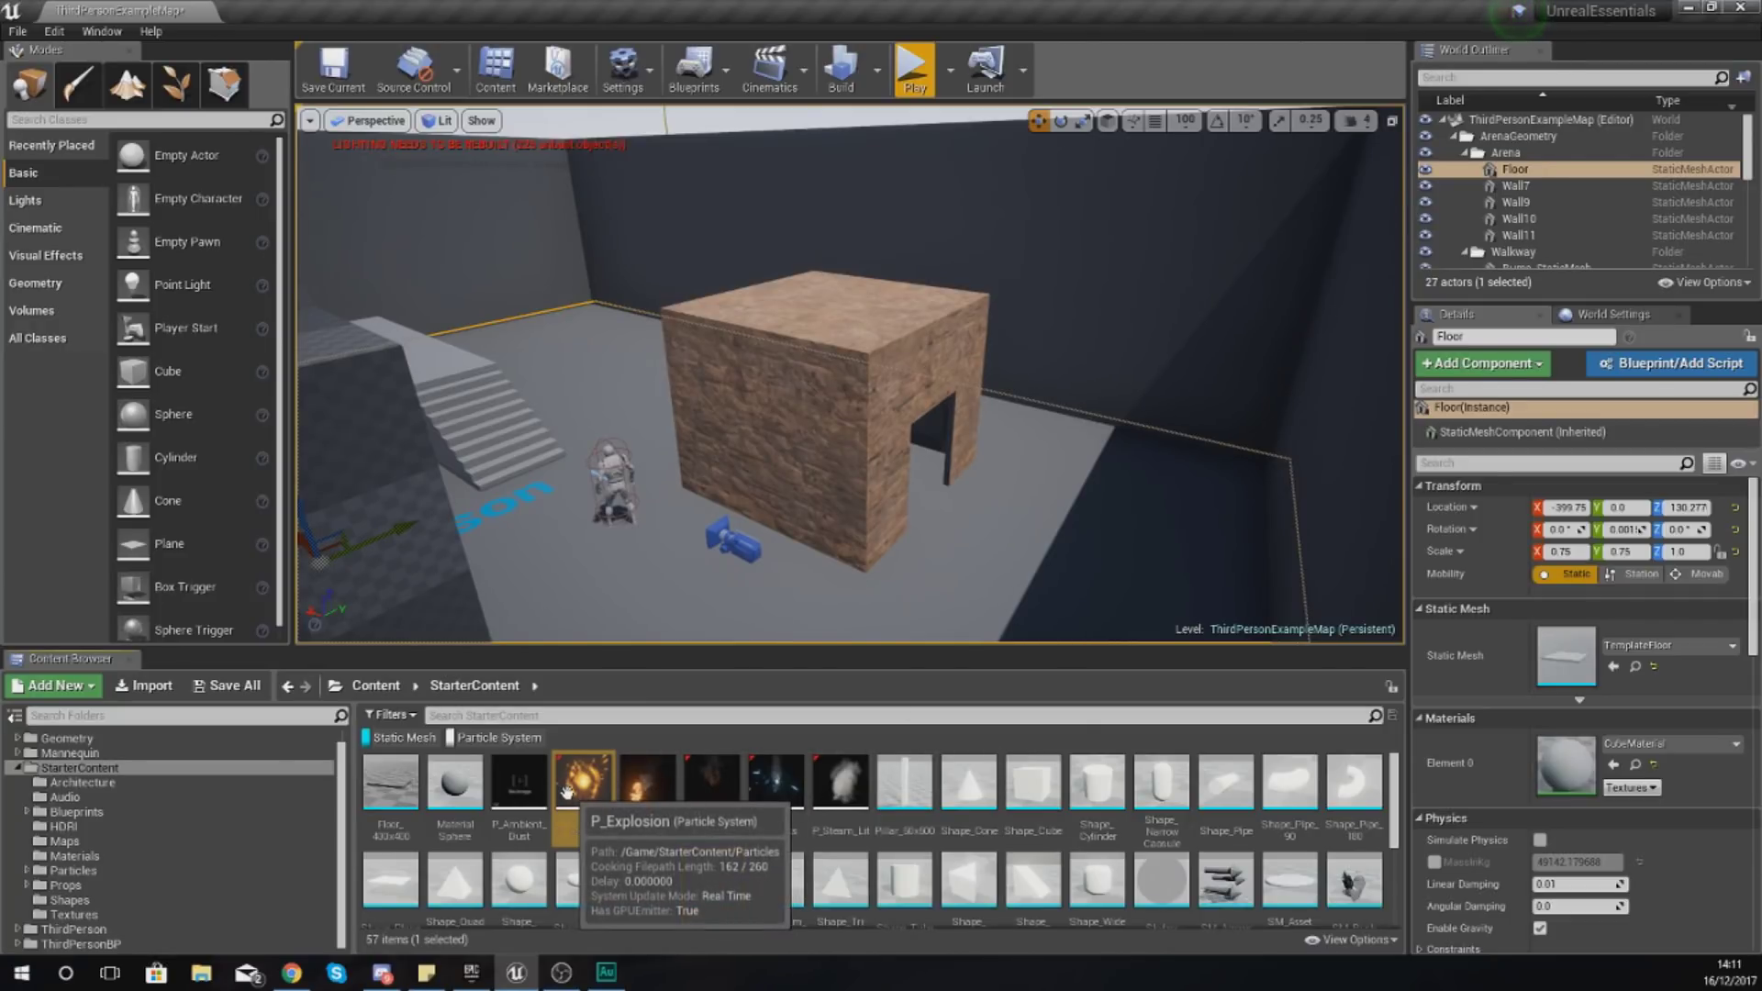
Step: Drop P_Explosion onto the box, then drag P_Sparks onto the box top and nudge it into place
{"action": "left_click_drag", "start_coordinate": [853, 326], "coordinate": [853, 325]}
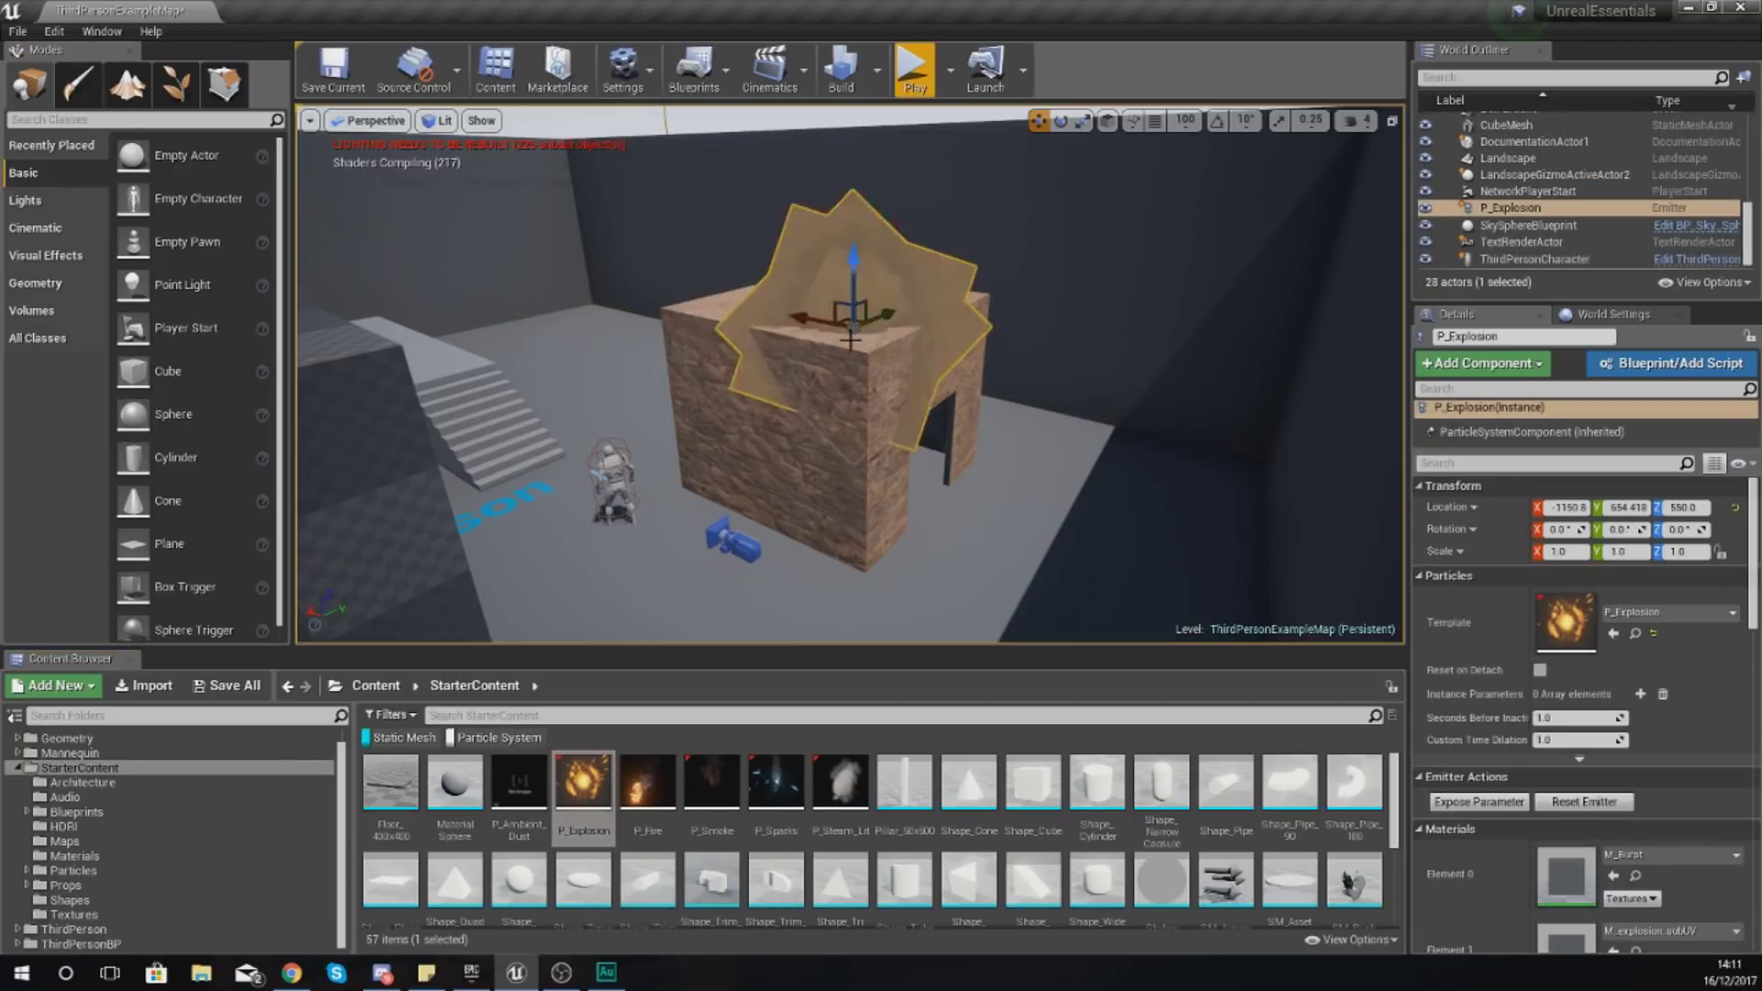
{"action": "left_click_drag", "start_coordinate": [785, 763], "coordinate": [748, 303]}
{"action": "right_click_drag", "start_coordinate": [748, 303], "coordinate": [771, 303]}
Step: Inspect the box roof from low and high angles, then select the P_Sparks emitter
{"action": "scroll", "coordinate": [857, 362], "scroll_direction": "up", "scroll_amount": 5}
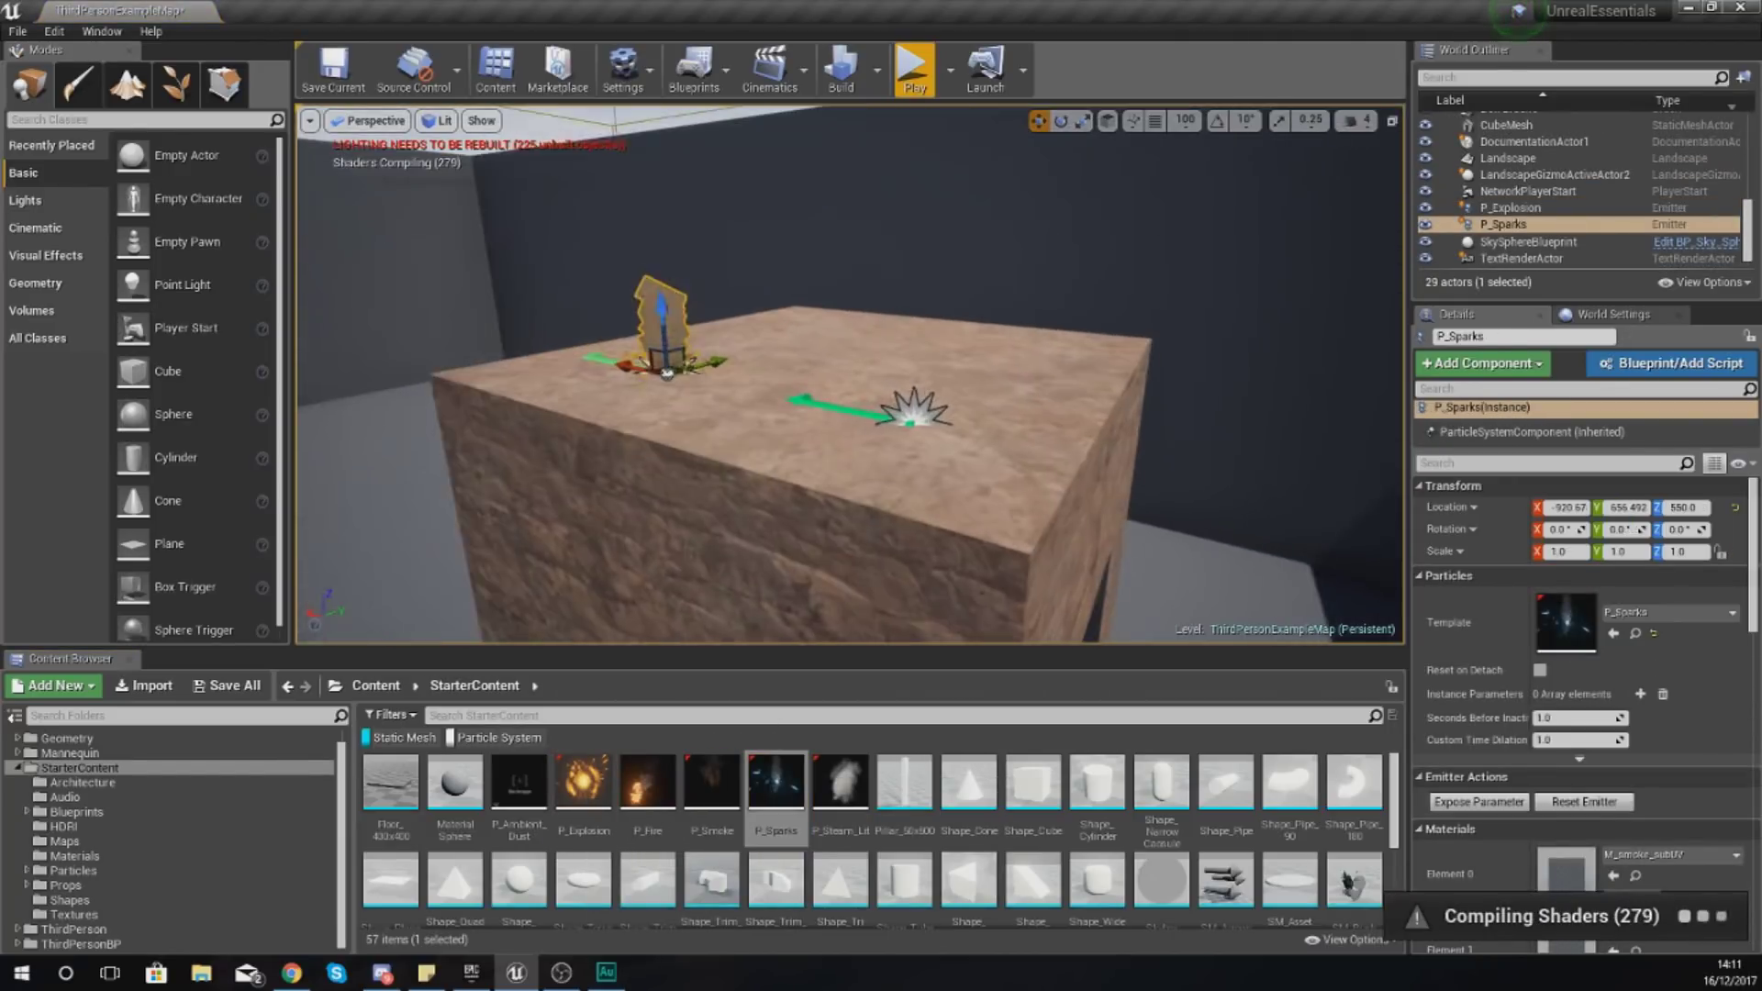
{"action": "left_click", "coordinate": [857, 362]}
{"action": "right_click_drag", "start_coordinate": [543, 432], "coordinate": [544, 422]}
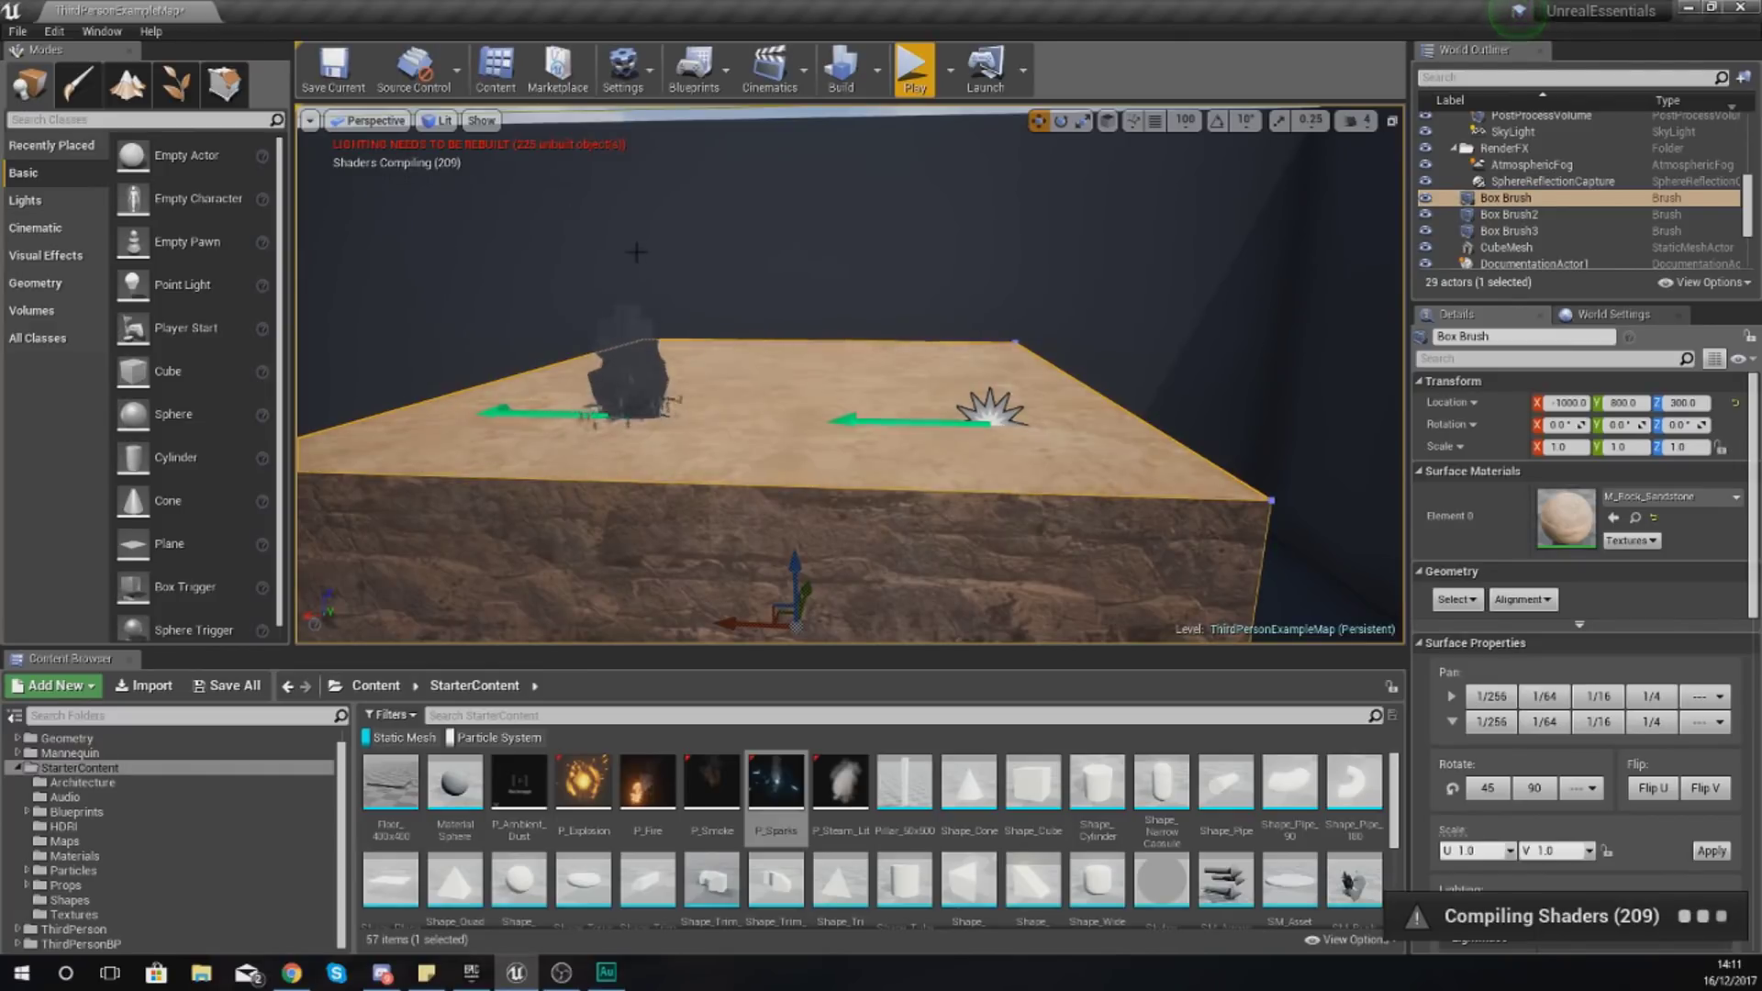
{"action": "right_click_drag", "start_coordinate": [636, 252], "coordinate": [471, 339]}
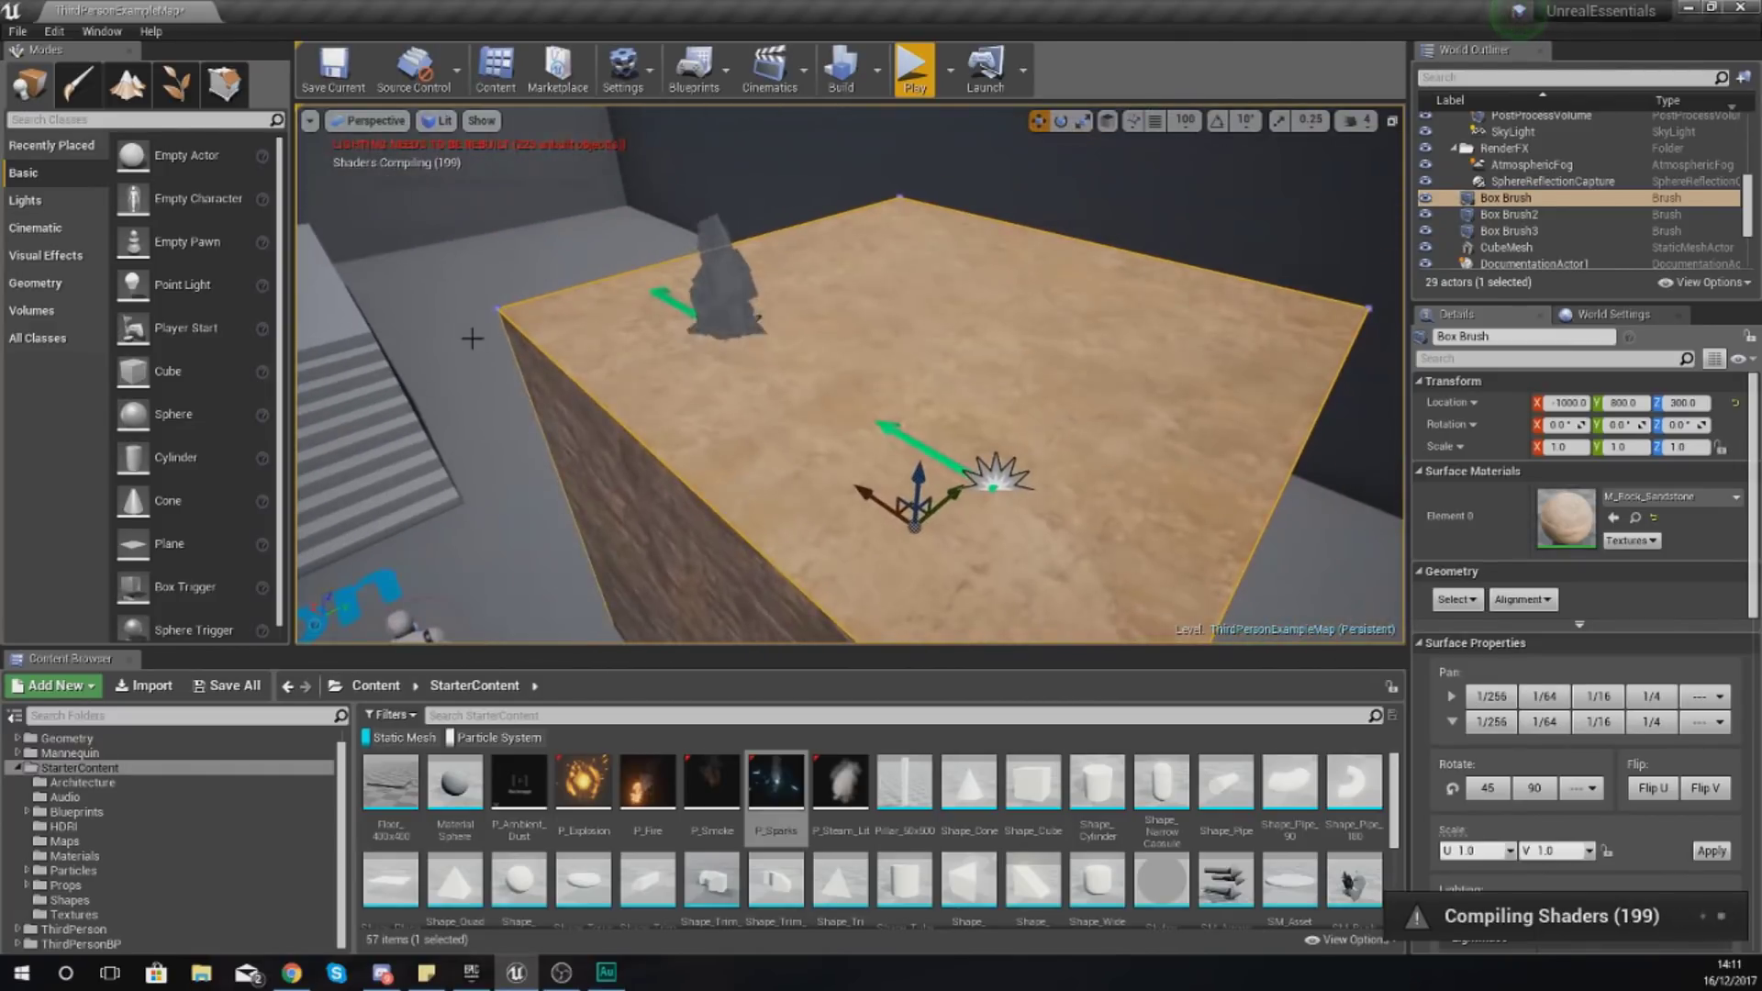
{"action": "scroll", "coordinate": [613, 401], "scroll_direction": "down", "scroll_amount": 6}
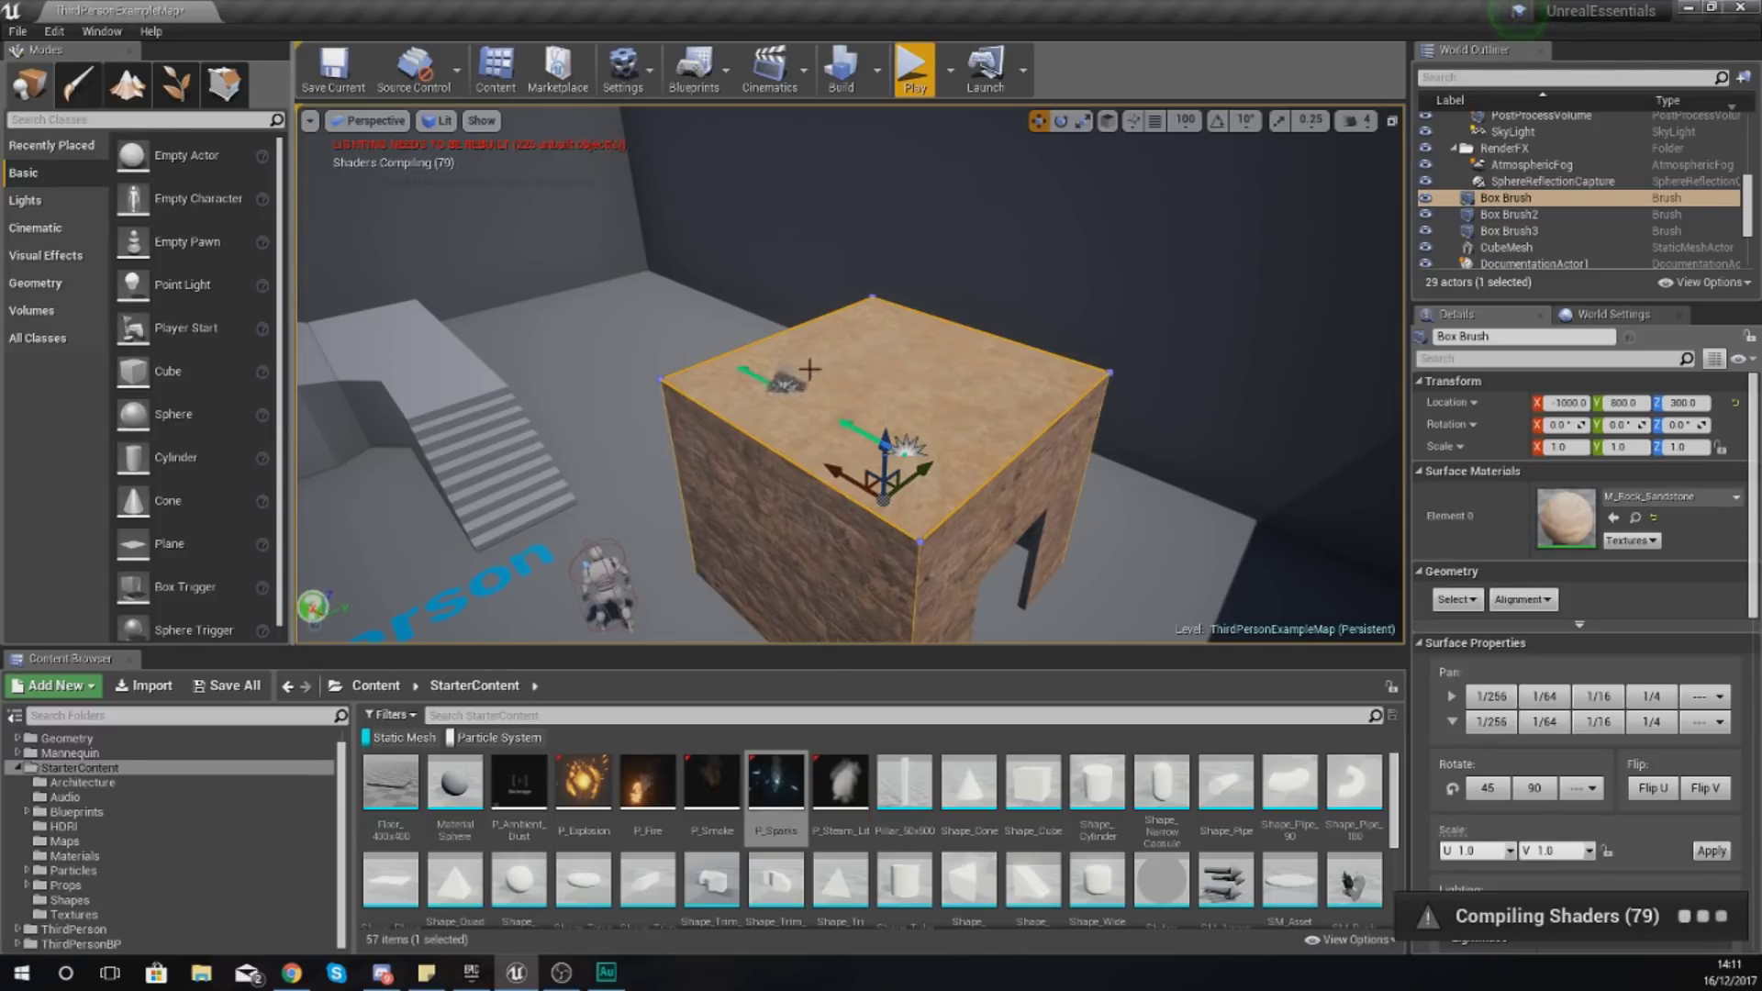
{"action": "scroll", "coordinate": [826, 393], "scroll_direction": "up", "scroll_amount": 10}
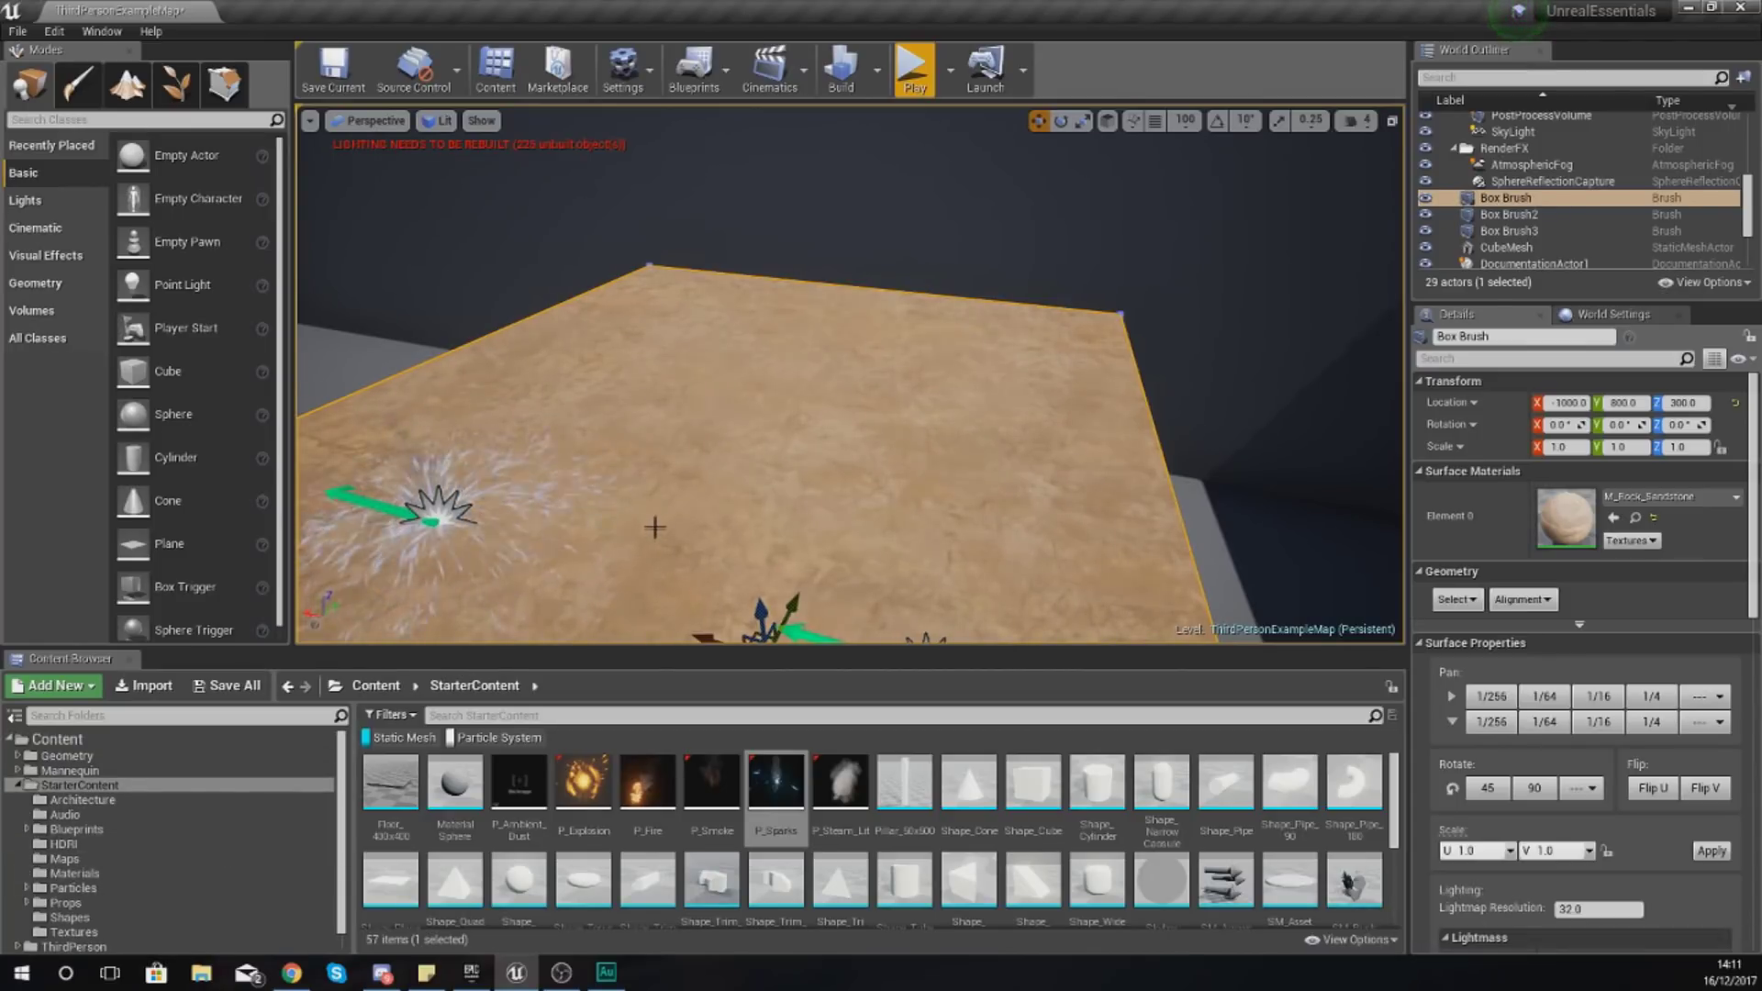
{"action": "left_click", "coordinate": [466, 507]}
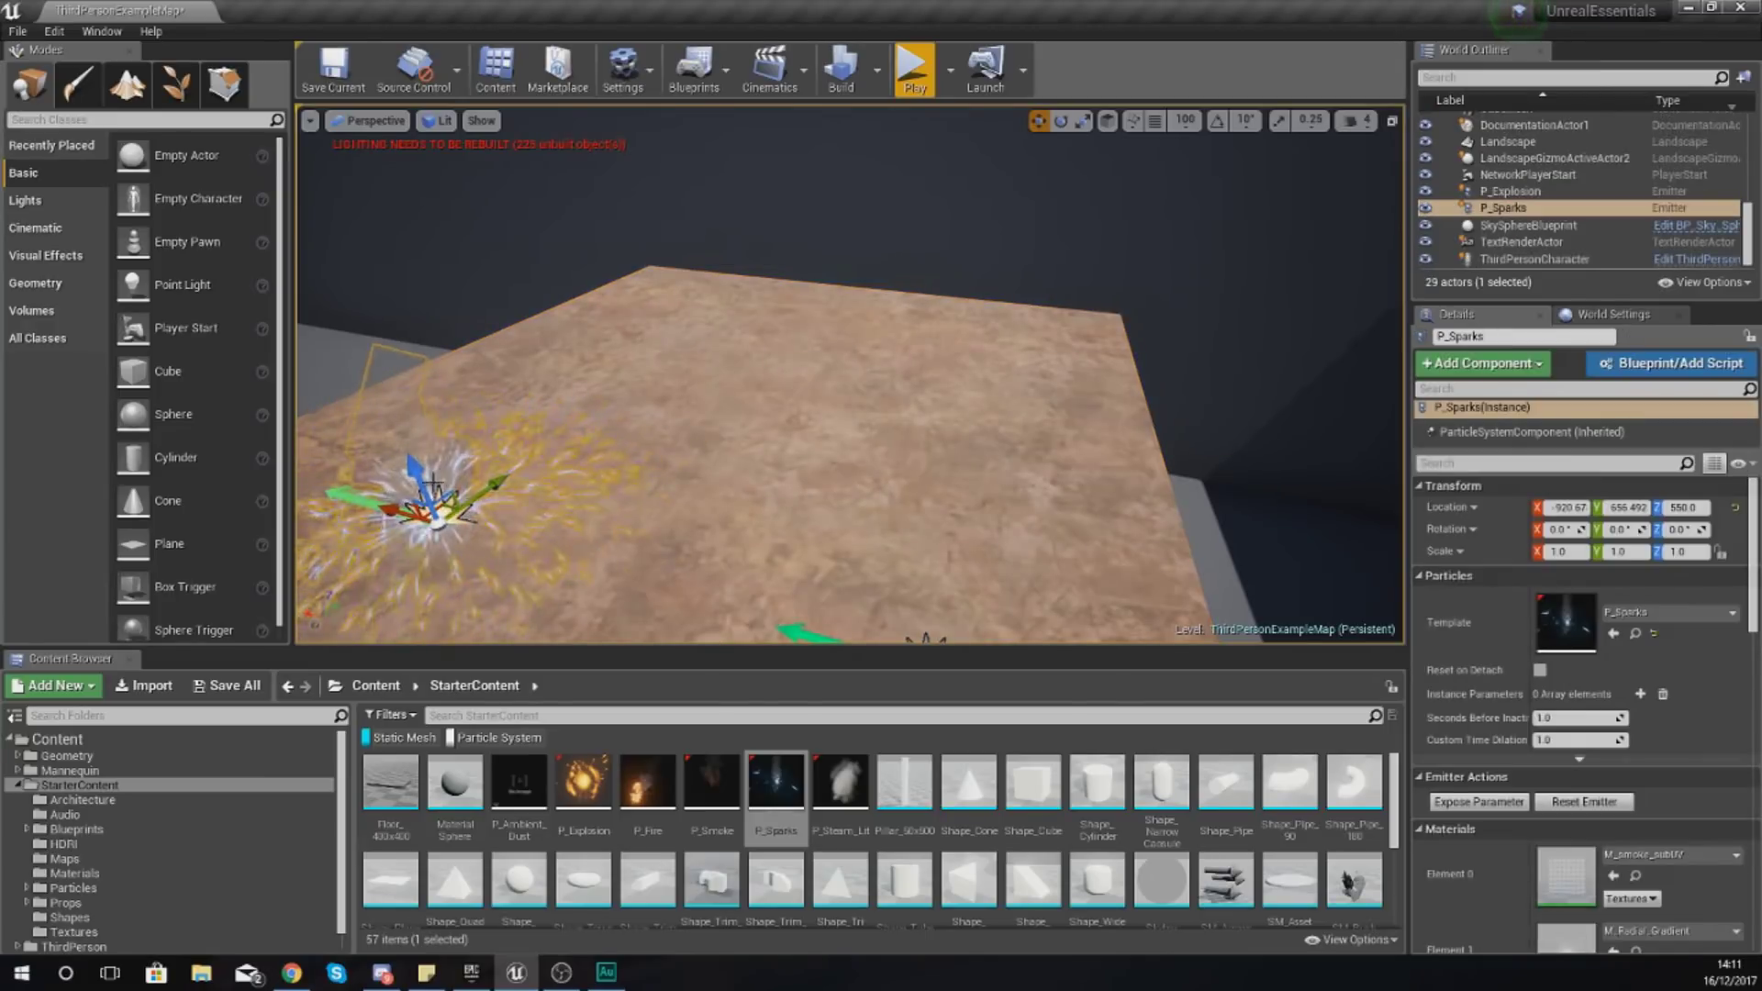